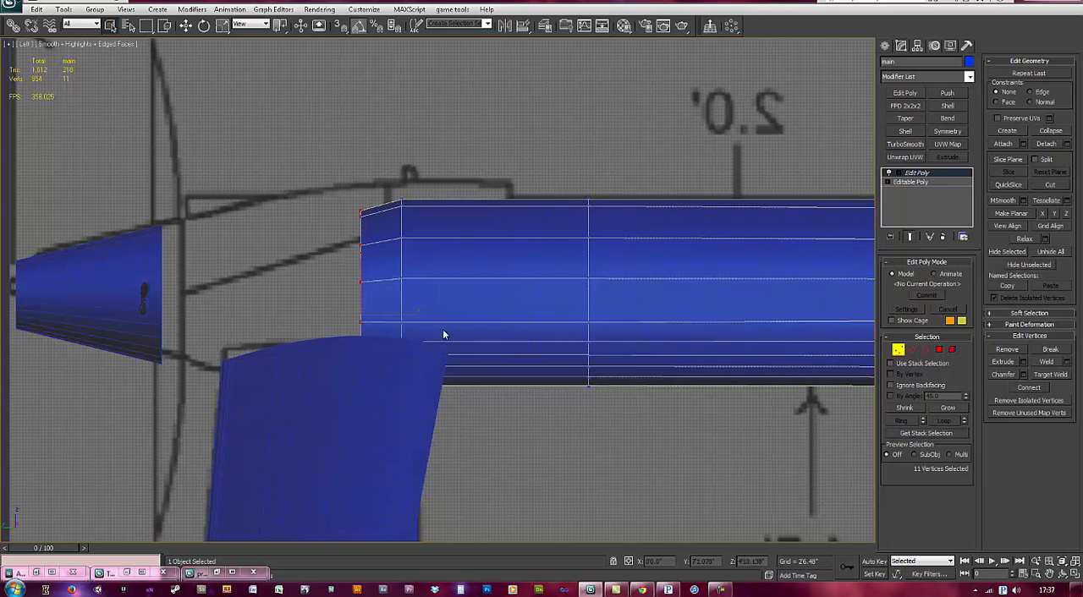
Step: Delete the main body's tapered front vertex ring and align the next two rings with the blueprint's raised front section
{"action": "left_click_drag", "start_coordinate": [351, 166], "coordinate": [450, 387]}
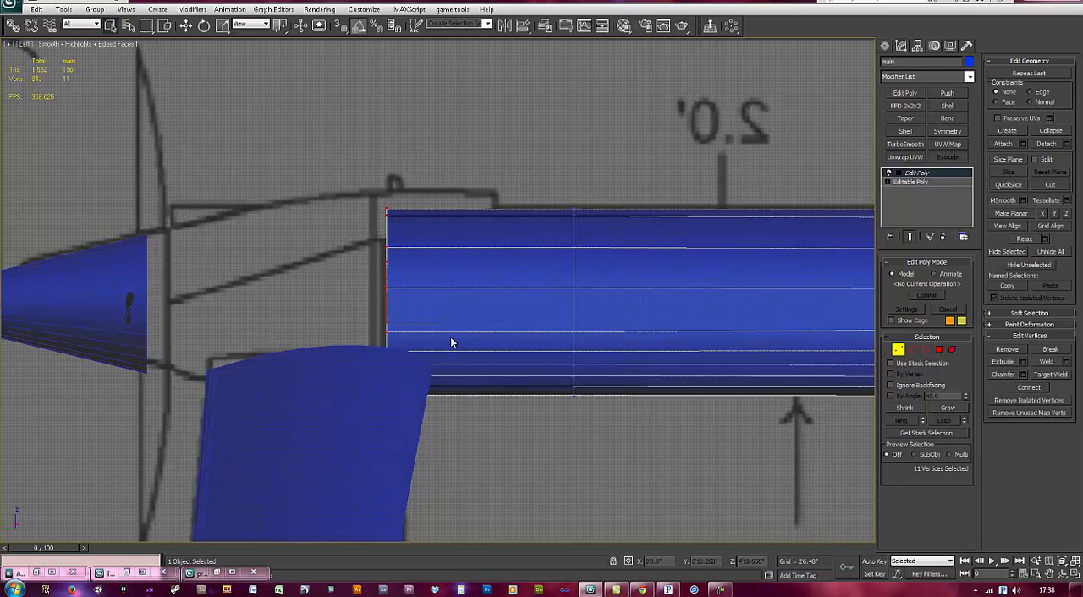
{"action": "key", "text": "w"}
{"action": "left_click_drag", "start_coordinate": [432, 323], "coordinate": [420, 326]}
{"action": "left_click_drag", "start_coordinate": [618, 324], "coordinate": [538, 321]}
Step: Hinge the front polygon on top of the main body 90 degrees from its inner long edge
{"action": "middle_click_drag", "start_coordinate": [768, 352], "coordinate": [633, 308]}
{"action": "left_click", "coordinate": [899, 350]}
{"action": "left_click", "coordinate": [938, 351]}
{"action": "left_click_drag", "start_coordinate": [362, 219], "coordinate": [362, 219]}
{"action": "middle_click_drag", "start_coordinate": [420, 244], "coordinate": [440, 333], "text": "alt"}
{"action": "scroll", "coordinate": [425, 310], "scroll_direction": "up", "scroll_amount": 4}
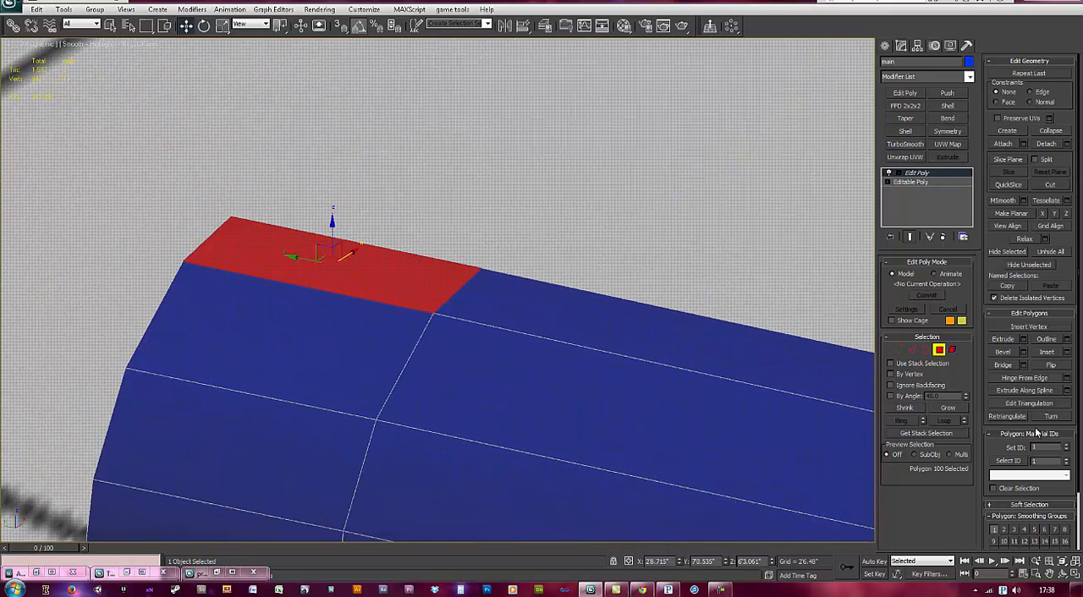
{"action": "left_click", "coordinate": [1067, 379]}
{"action": "middle_click_drag", "start_coordinate": [556, 288], "coordinate": [525, 325]}
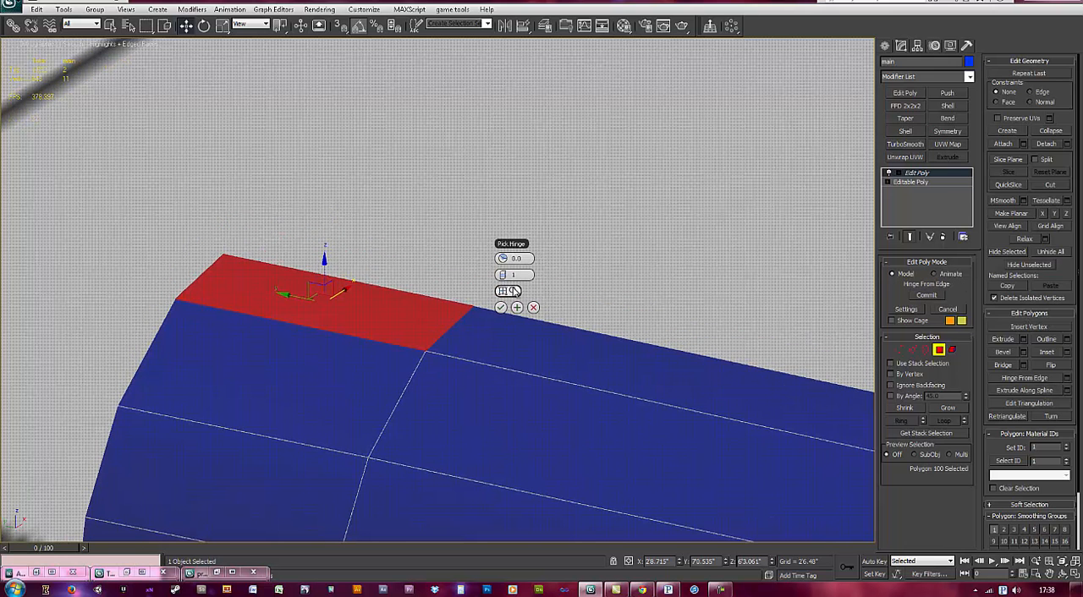
{"action": "left_click", "coordinate": [431, 298]}
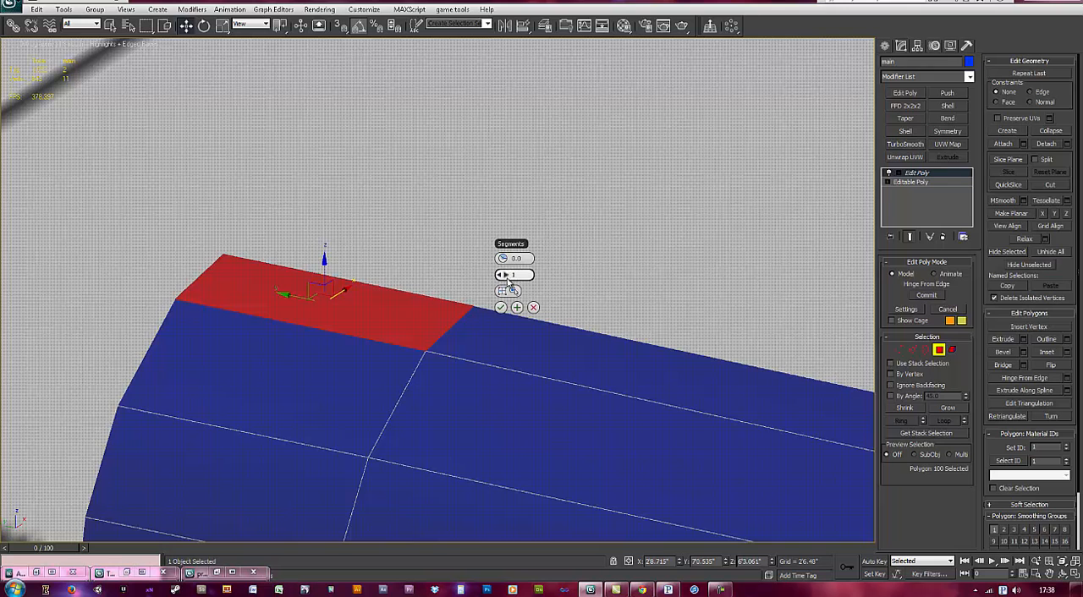
{"action": "left_click_drag", "start_coordinate": [506, 259], "coordinate": [514, 260]}
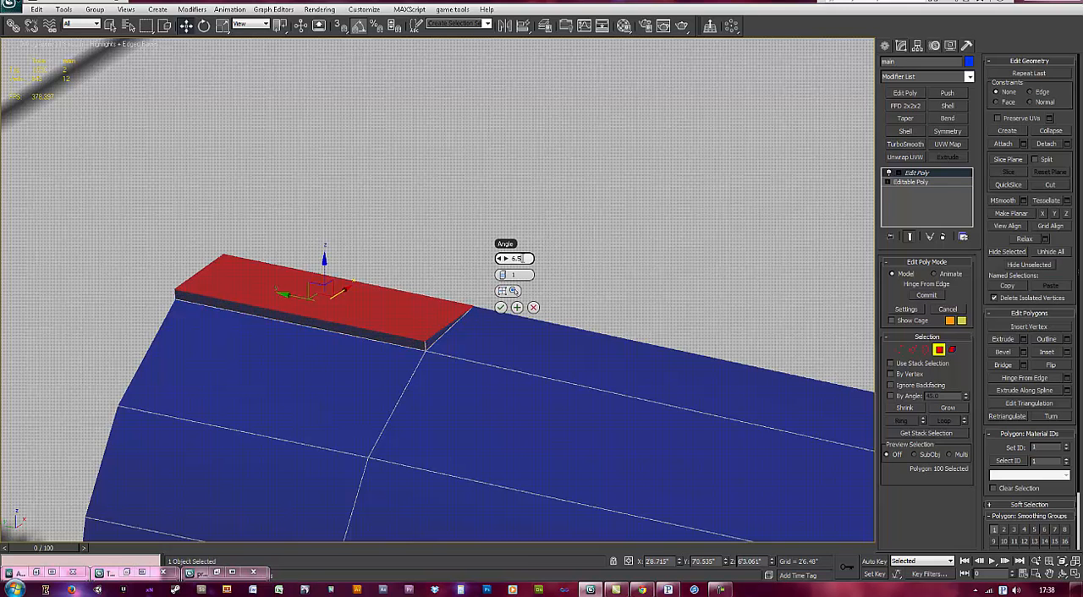
{"action": "key", "text": "Return"}
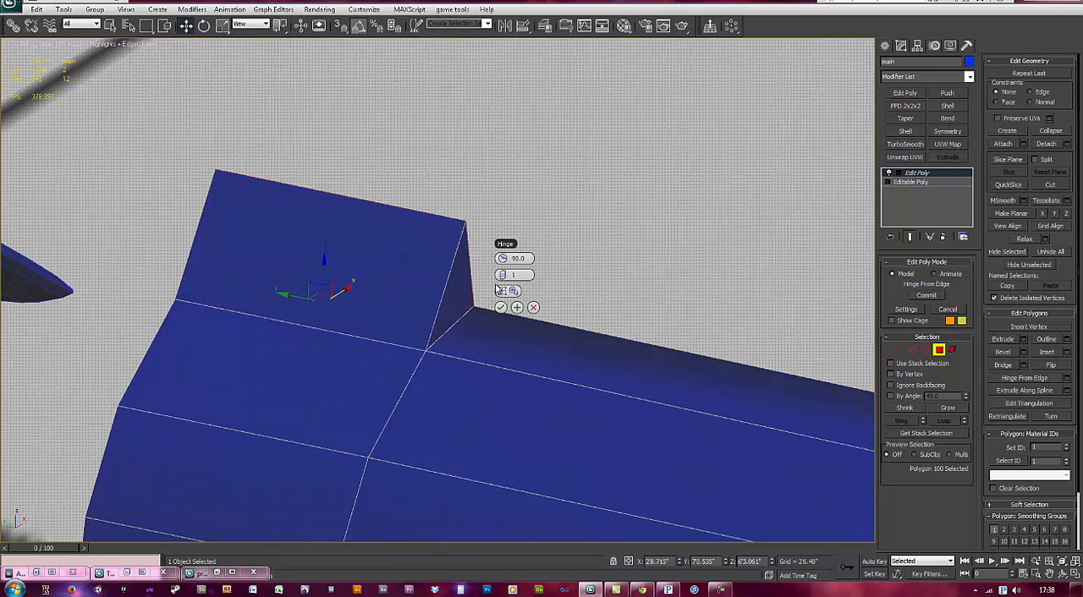
Step: Divide the hinge into three segments and accept it
{"action": "middle_click_drag", "start_coordinate": [471, 309], "coordinate": [438, 295], "text": "alt"}
{"action": "scroll", "coordinate": [437, 294], "scroll_direction": "up", "scroll_amount": 5}
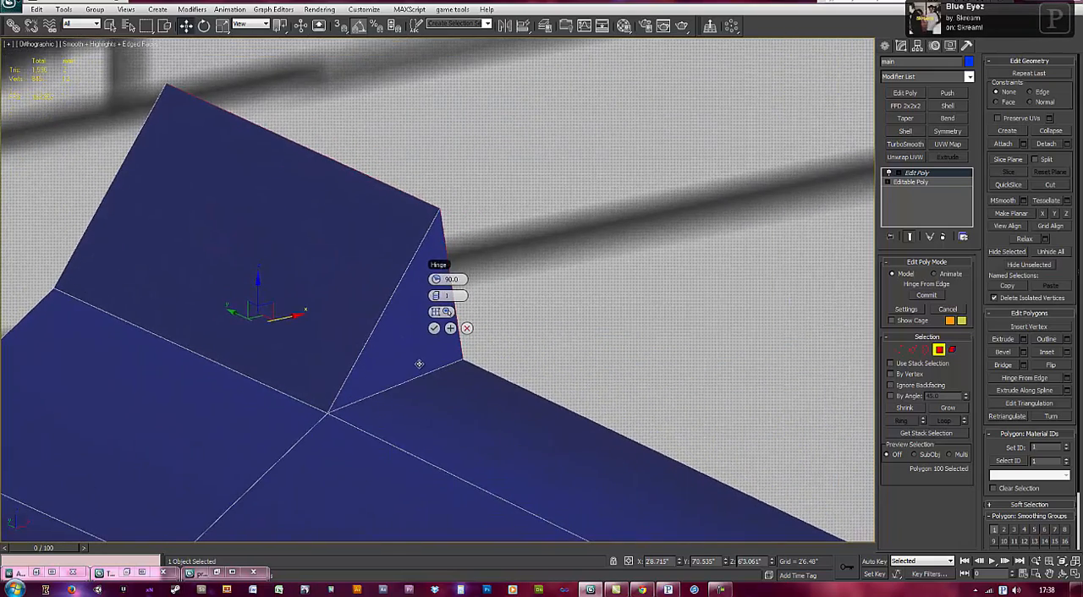
{"action": "left_click", "coordinate": [343, 275]}
{"action": "left_click", "coordinate": [342, 276]}
{"action": "middle_click_drag", "start_coordinate": [403, 310], "coordinate": [467, 328]}
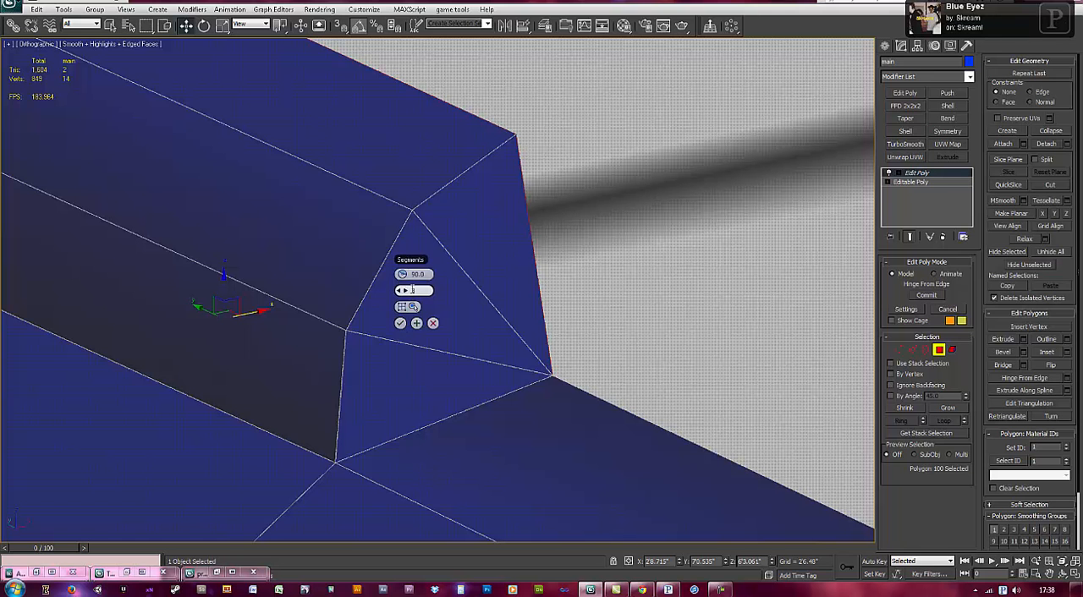
{"action": "left_click", "coordinate": [401, 324]}
Step: Delete the hinged end polygon on the block's inner side
{"action": "middle_click_drag", "start_coordinate": [421, 310], "coordinate": [593, 307], "text": "alt"}
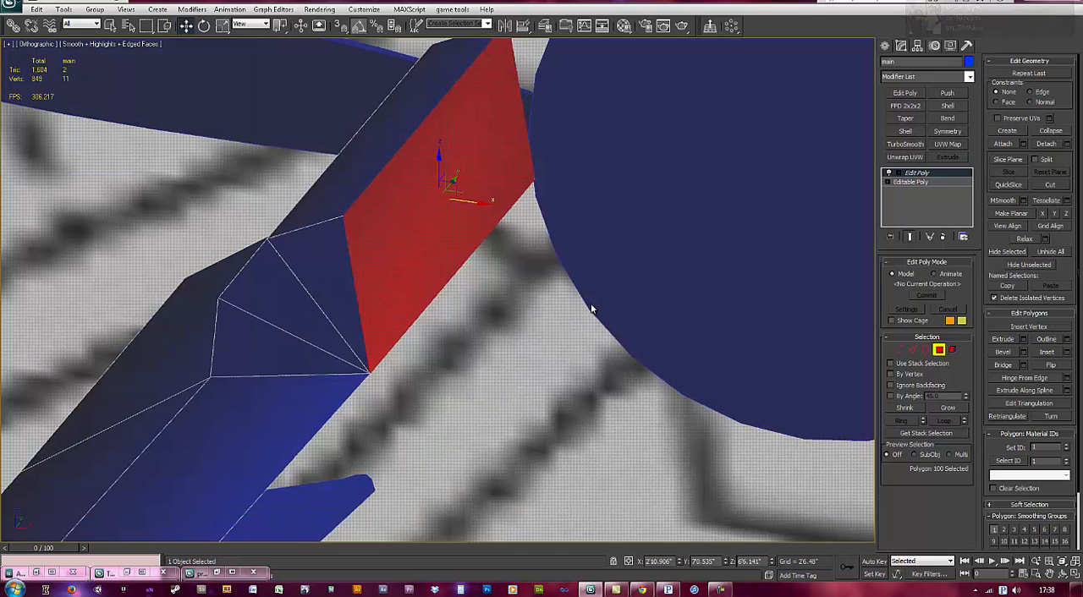
{"action": "key", "text": "Delete"}
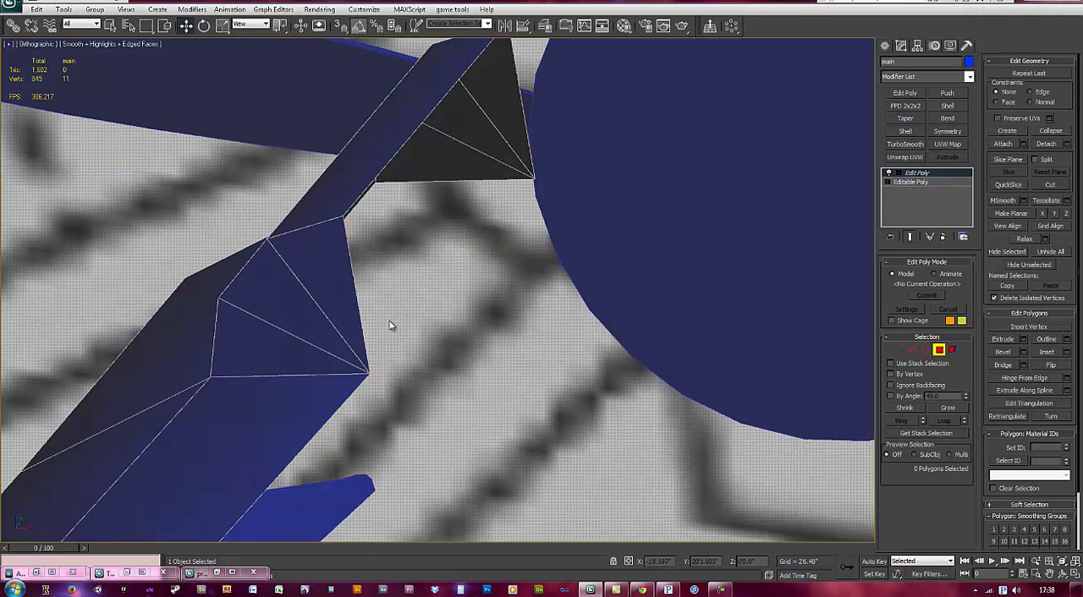
{"action": "key", "text": "ctrl+z"}
{"action": "mouse_move", "coordinate": [404, 321]}
{"action": "middle_mouse_down", "text": "alt"}
{"action": "mouse_move", "coordinate": [424, 321]}
{"action": "mouse_move", "coordinate": [416, 314]}
{"action": "middle_mouse_up", "text": "alt"}
{"action": "key", "text": "ctrl+y"}
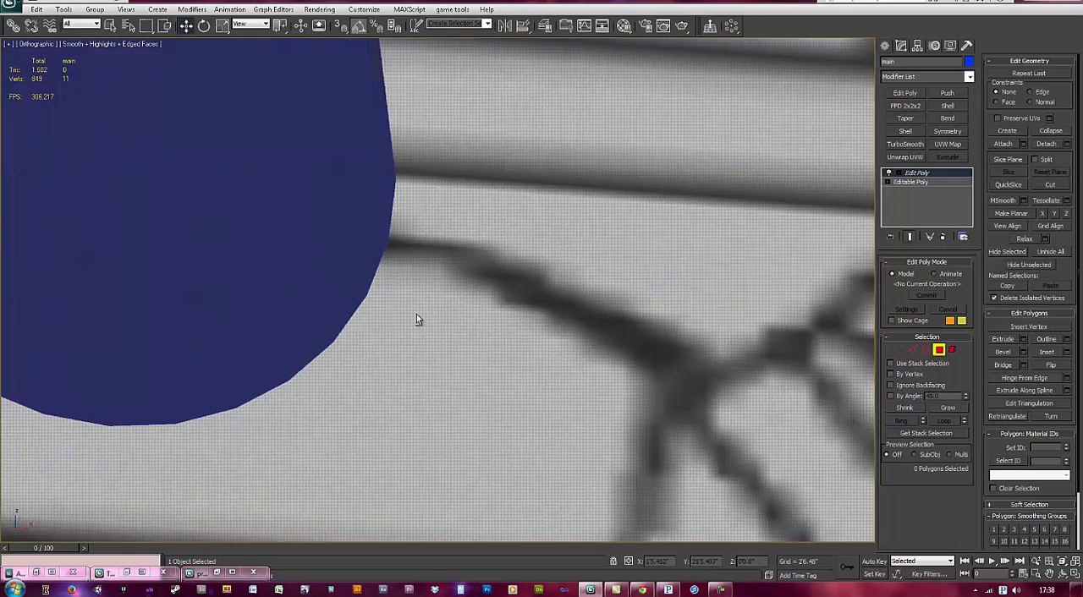
Step: In the left view with see-through display, lower the hinged block's upper six vertices towards the blueprint outline
{"action": "key", "text": "l"}
{"action": "scroll", "coordinate": [249, 232], "scroll_direction": "up", "scroll_amount": 6}
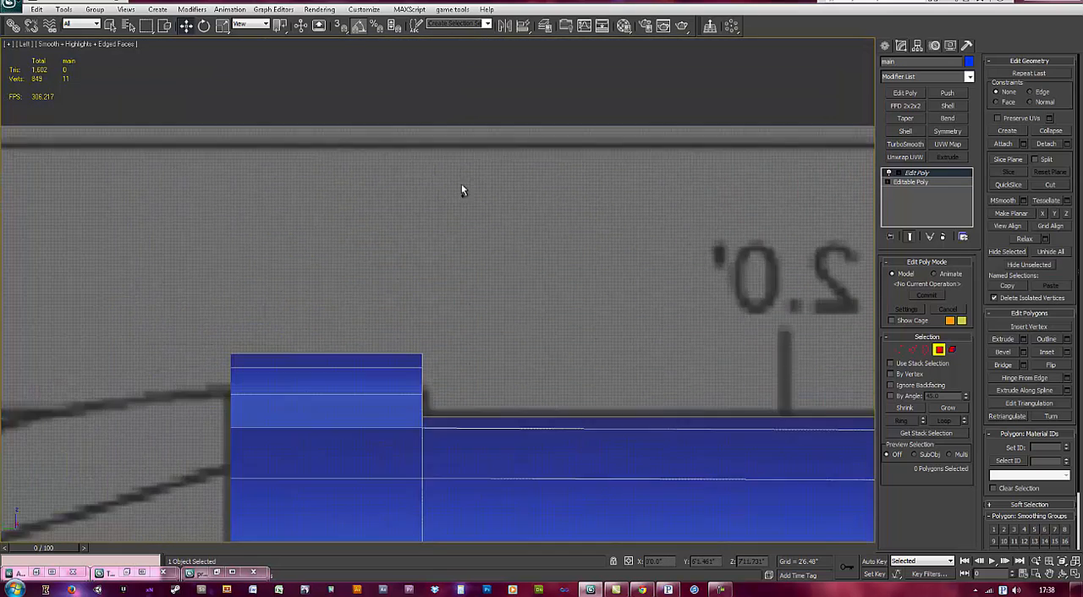
{"action": "scroll", "coordinate": [350, 455], "scroll_direction": "up", "scroll_amount": 5}
{"action": "key", "text": "alt+x"}
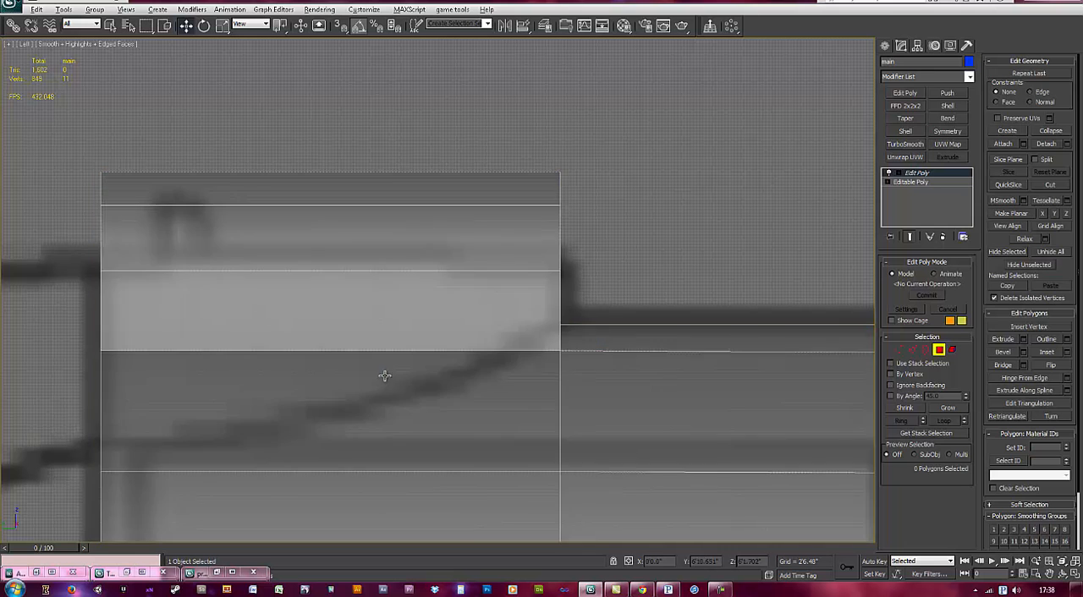
{"action": "middle_click_drag", "start_coordinate": [327, 354], "coordinate": [352, 357]}
{"action": "key", "text": "1"}
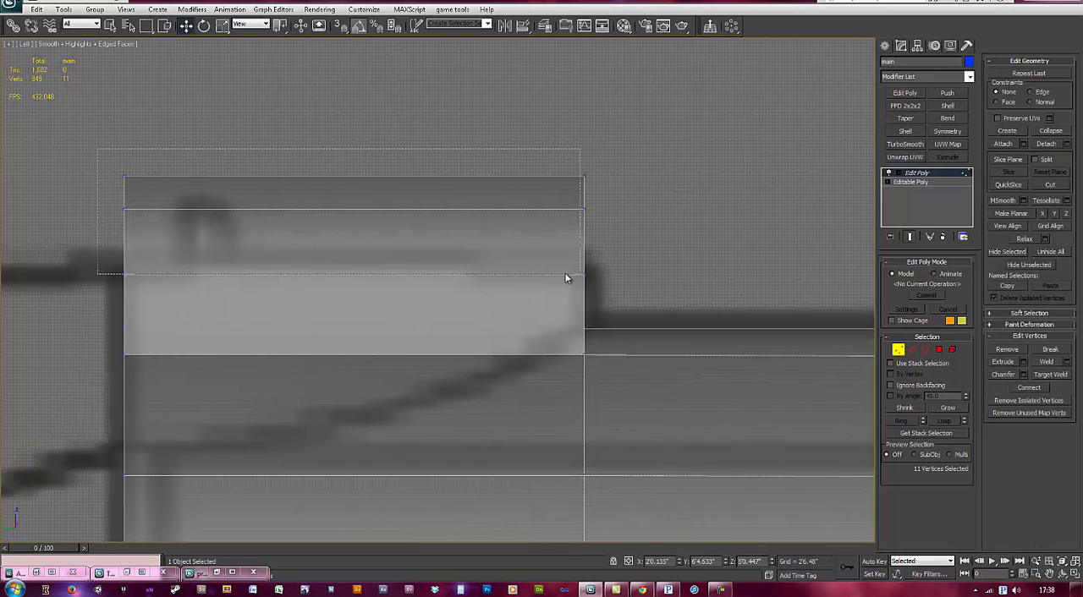
{"action": "left_click_drag", "start_coordinate": [353, 189], "coordinate": [354, 244]}
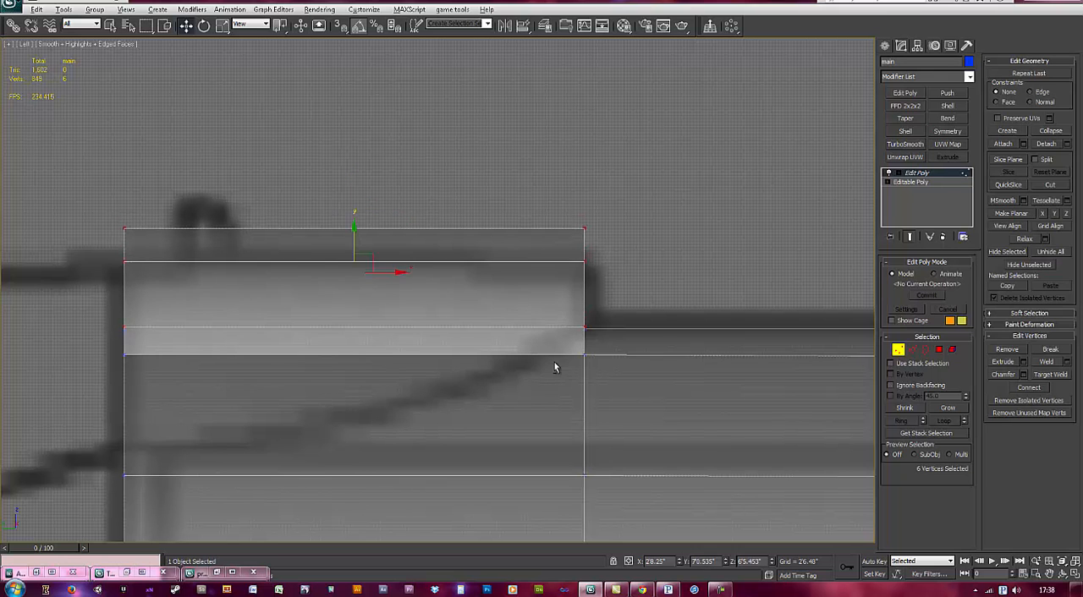
Step: Reposition the block's upper two vertex rows so its top edge meets the blueprint's raised outline
{"action": "left_click_drag", "start_coordinate": [117, 284], "coordinate": [44, 302], "text": "alt"}
{"action": "left_click_drag", "start_coordinate": [353, 211], "coordinate": [359, 245]}
{"action": "left_click_drag", "start_coordinate": [138, 281], "coordinate": [84, 279], "text": "alt"}
{"action": "left_click_drag", "start_coordinate": [356, 228], "coordinate": [357, 225]}
{"action": "middle_click_drag", "start_coordinate": [635, 316], "coordinate": [571, 308]}
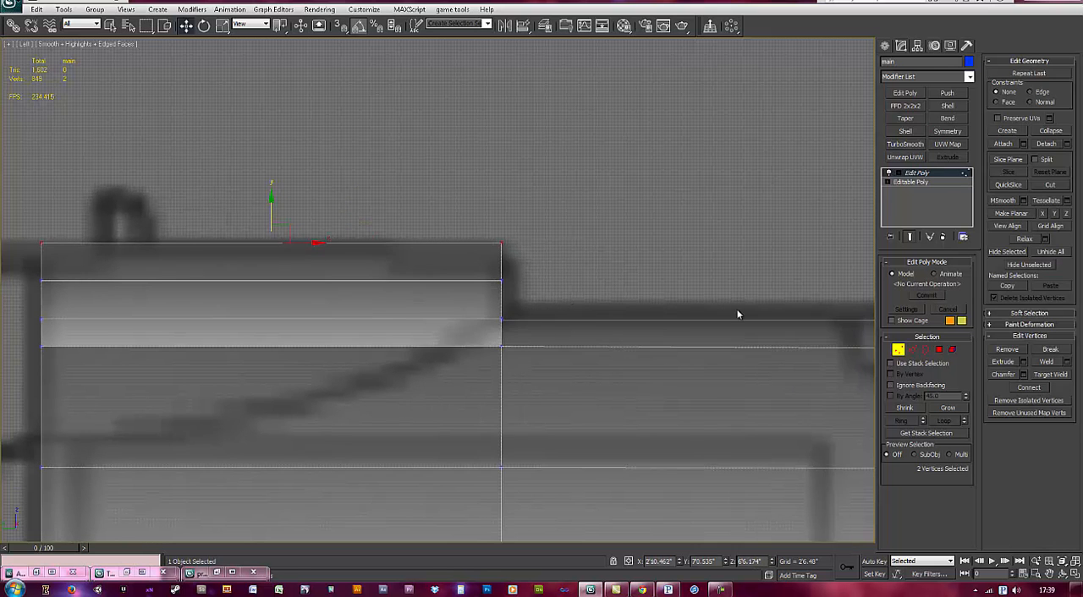
Step: Turn off see-through display and show the front end of the hinged block in perspective
{"action": "key", "text": "alt+x"}
{"action": "key", "text": "p"}
{"action": "key", "text": "z"}
{"action": "mouse_move", "coordinate": [525, 338]}
{"action": "middle_mouse_down", "text": "alt"}
{"action": "mouse_move", "coordinate": [539, 341]}
{"action": "mouse_move", "coordinate": [479, 348]}
{"action": "mouse_move", "coordinate": [529, 377]}
{"action": "mouse_move", "coordinate": [512, 348]}
{"action": "middle_mouse_up", "text": "alt"}
{"action": "scroll", "coordinate": [509, 355], "scroll_direction": "up", "scroll_amount": 3}
{"action": "middle_click_drag", "start_coordinate": [626, 359], "coordinate": [480, 346], "text": "alt"}
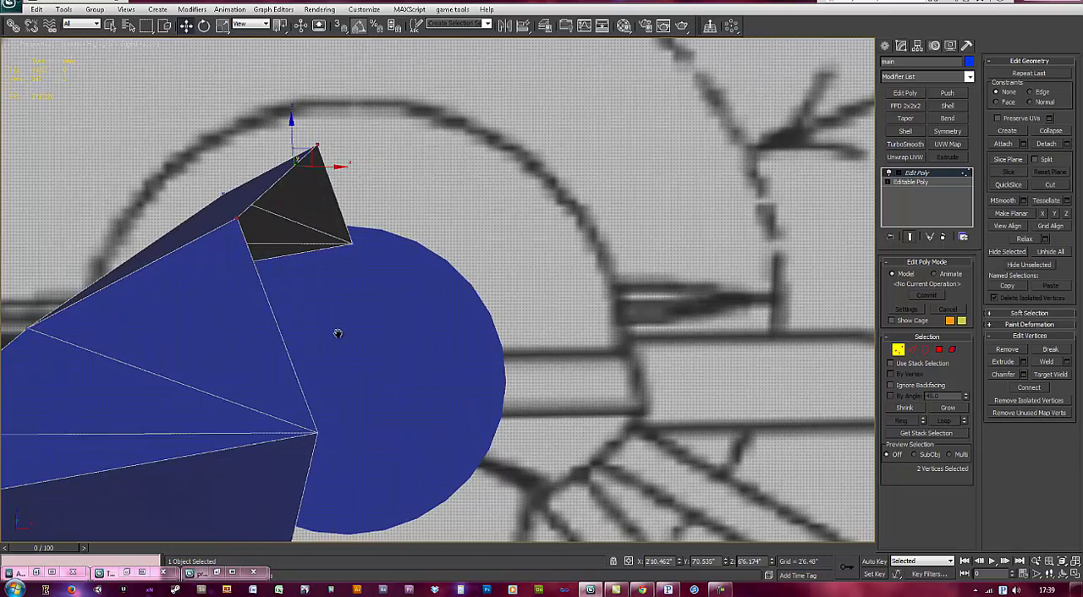
{"action": "middle_click_drag", "start_coordinate": [338, 333], "coordinate": [347, 329], "text": "alt"}
Step: Try to move the block's upper inner edge along X into line with the body's open centre edge
{"action": "key", "text": "2"}
{"action": "left_click", "coordinate": [268, 199]}
{"action": "middle_click_drag", "start_coordinate": [268, 199], "coordinate": [329, 218], "text": "alt"}
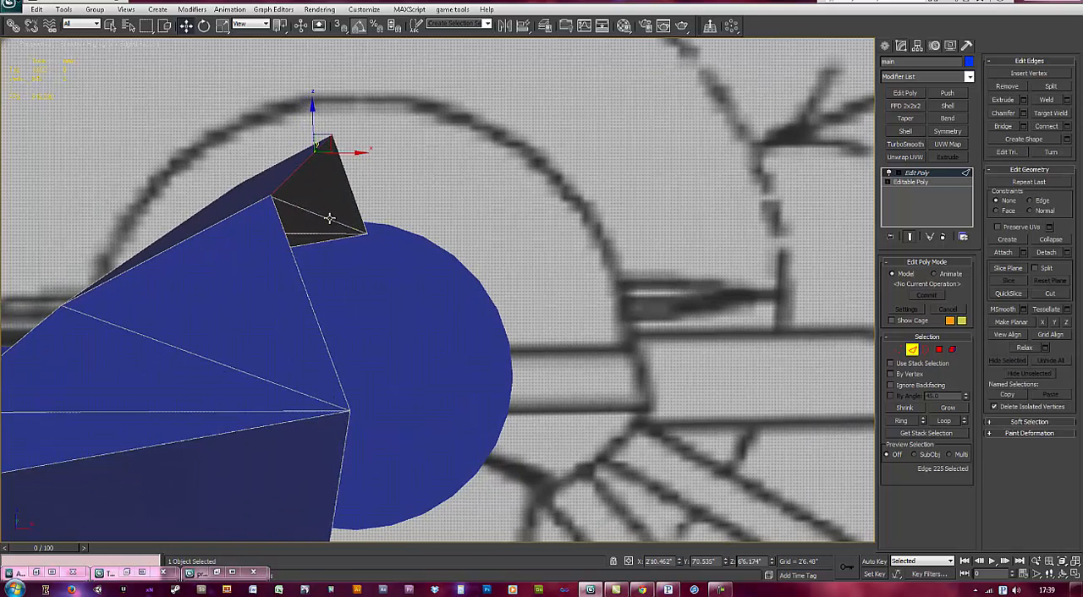
{"action": "left_click_drag", "start_coordinate": [345, 155], "coordinate": [343, 457]}
{"action": "middle_click_drag", "start_coordinate": [345, 457], "coordinate": [341, 377], "text": "alt"}
Step: Snap the block's front upper inner vertex along X to the body's open centre edge
{"action": "key", "text": "1"}
{"action": "left_click", "coordinate": [269, 140]}
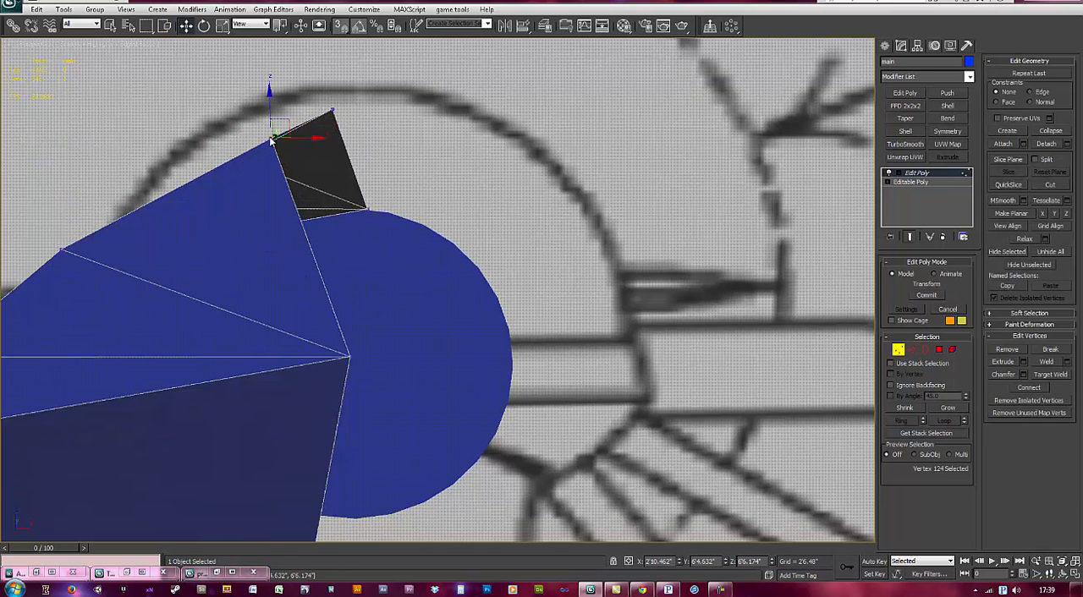
{"action": "middle_click_drag", "start_coordinate": [268, 139], "coordinate": [318, 175], "text": "alt"}
{"action": "left_click_drag", "start_coordinate": [314, 146], "coordinate": [333, 514]}
{"action": "middle_click_drag", "start_coordinate": [331, 489], "coordinate": [355, 359]}
Step: Snap the block's rear upper inner vertex along X to the same centre edge
{"action": "scroll", "coordinate": [350, 357], "scroll_direction": "down", "scroll_amount": 4}
{"action": "scroll", "coordinate": [356, 359], "scroll_direction": "up", "scroll_amount": 3}
{"action": "left_click_drag", "start_coordinate": [355, 272], "coordinate": [347, 309]}
{"action": "mouse_move", "coordinate": [356, 271]}
{"action": "left_mouse_down"}
{"action": "mouse_move", "coordinate": [364, 312]}
{"action": "mouse_move", "coordinate": [373, 270]}
{"action": "left_mouse_up"}
{"action": "left_click", "coordinate": [366, 209]}
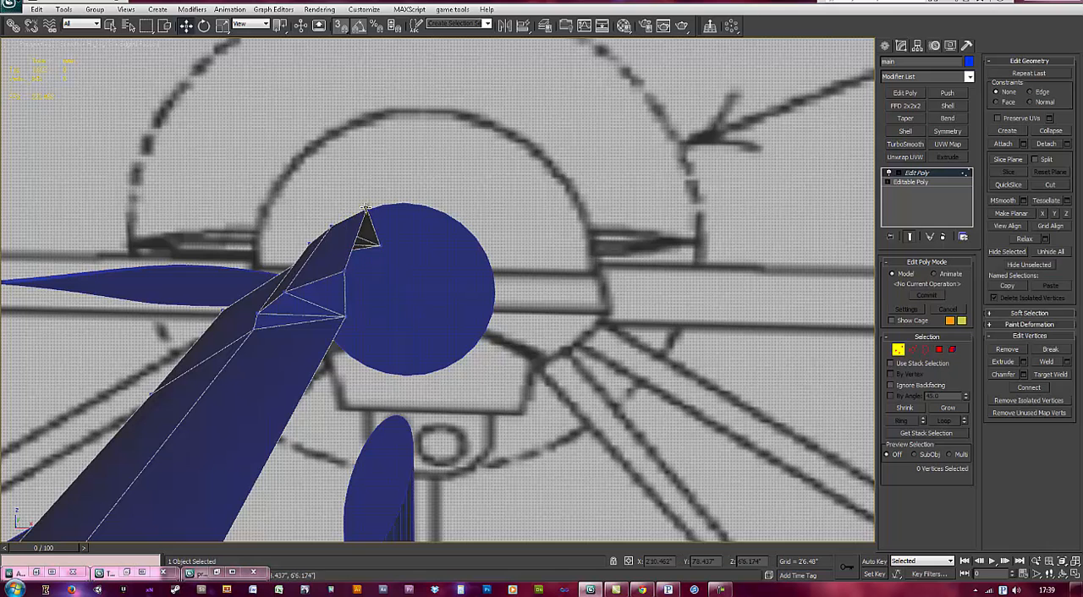
{"action": "left_click_drag", "start_coordinate": [403, 210], "coordinate": [345, 317]}
{"action": "middle_click_drag", "start_coordinate": [367, 313], "coordinate": [369, 347], "text": "alt"}
{"action": "scroll", "coordinate": [369, 352], "scroll_direction": "up", "scroll_amount": 5}
{"action": "scroll", "coordinate": [335, 355], "scroll_direction": "down", "scroll_amount": 4}
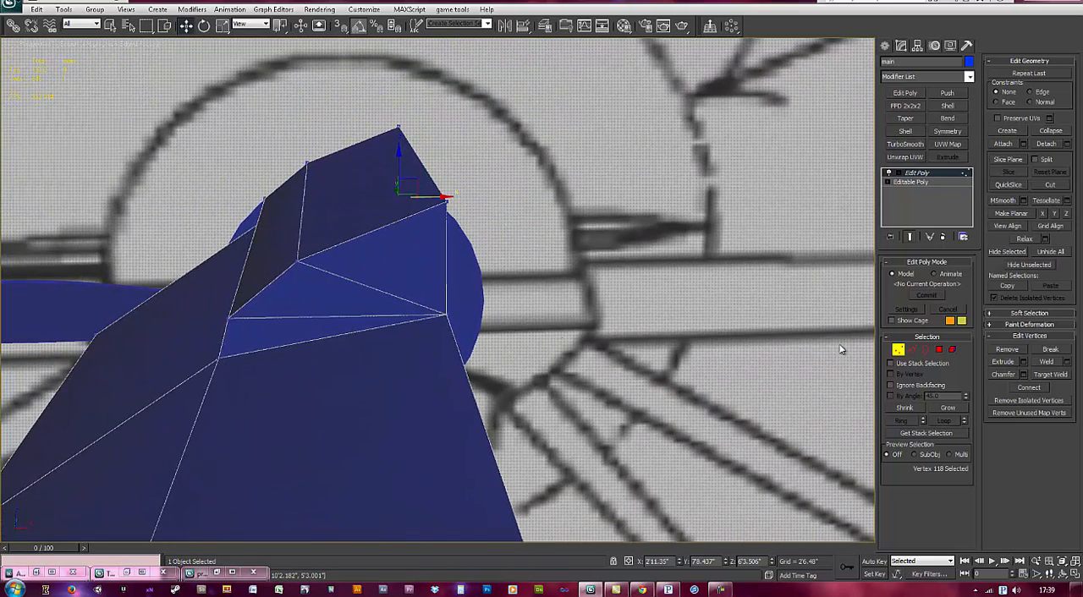
Step: Inset the block's three triangular front polygons by 0'0.257"
{"action": "left_click", "coordinate": [939, 350]}
{"action": "left_click", "coordinate": [361, 265]}
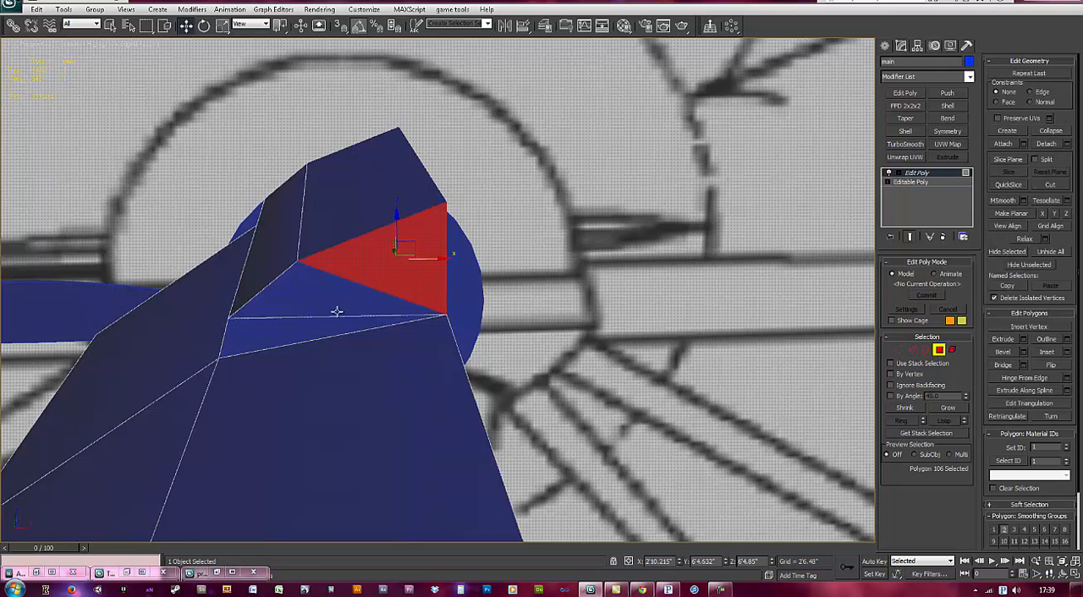
{"action": "left_click", "coordinate": [336, 312], "text": "ctrl"}
{"action": "left_click", "coordinate": [335, 320], "text": "ctrl"}
{"action": "middle_click_drag", "start_coordinate": [335, 321], "coordinate": [349, 322], "text": "alt"}
{"action": "right_click", "coordinate": [364, 313]}
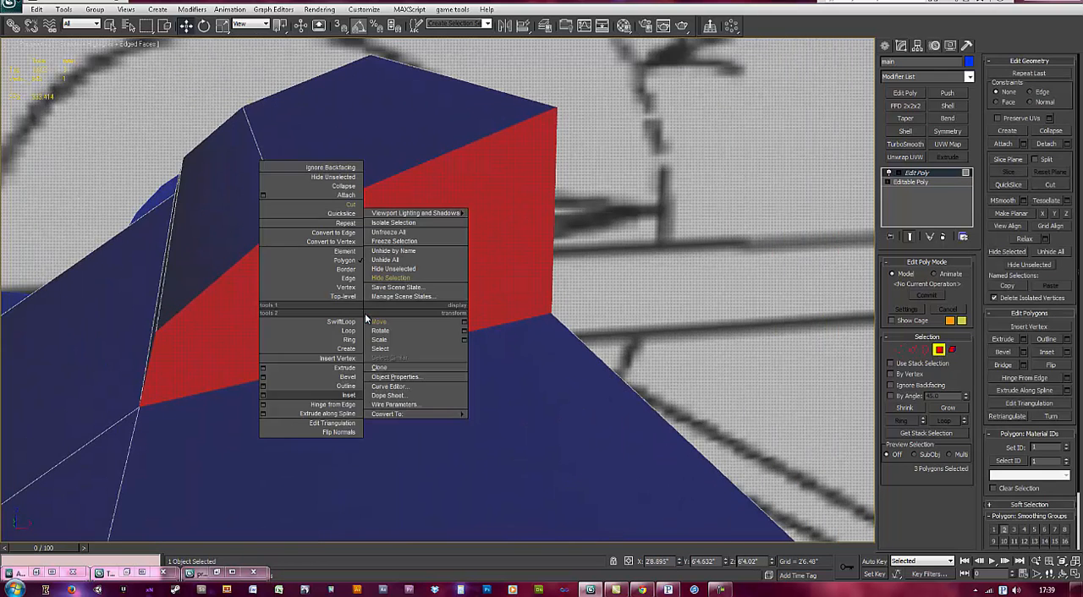
{"action": "left_click", "coordinate": [263, 396]}
{"action": "left_click_drag", "start_coordinate": [549, 260], "coordinate": [548, 249]}
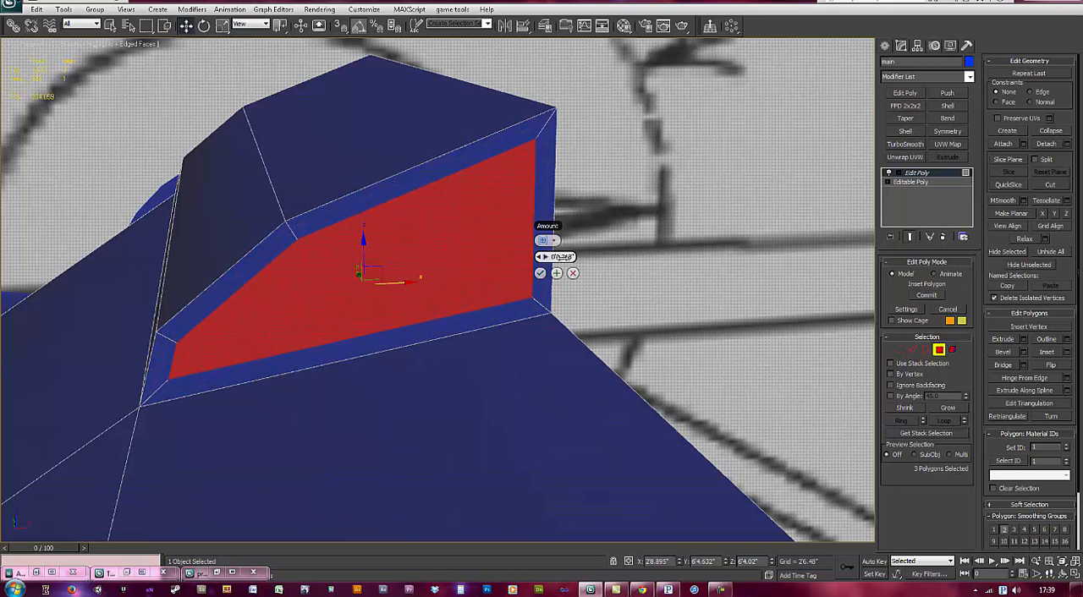
{"action": "left_click", "coordinate": [541, 274]}
Step: Extrude the inset polygons with a height of 0'0.0" and move them back into the block to form a recess
{"action": "right_click", "coordinate": [475, 281]}
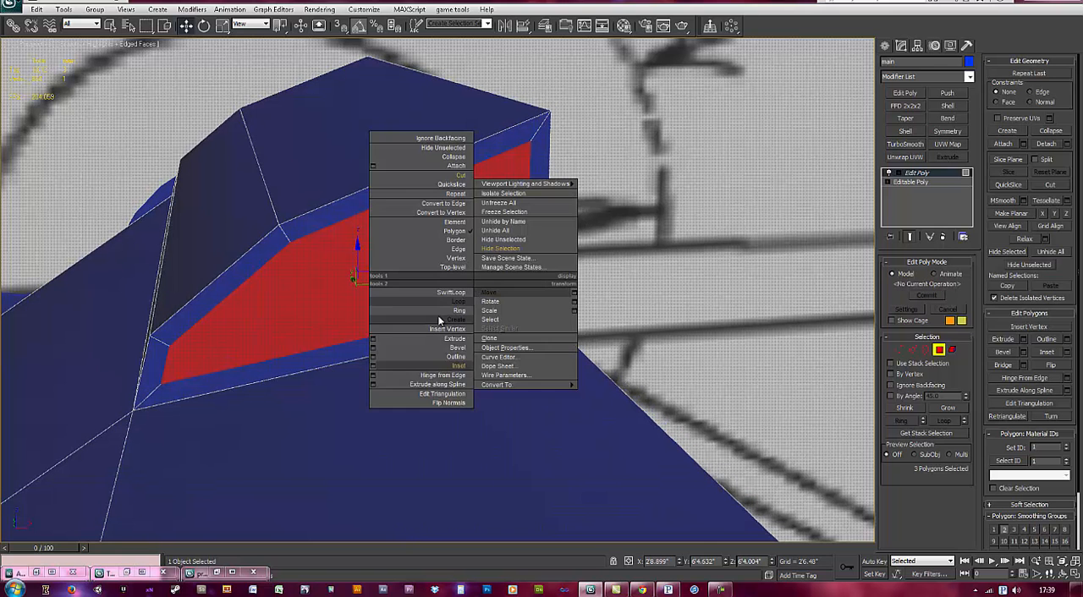
{"action": "left_click", "coordinate": [373, 338]}
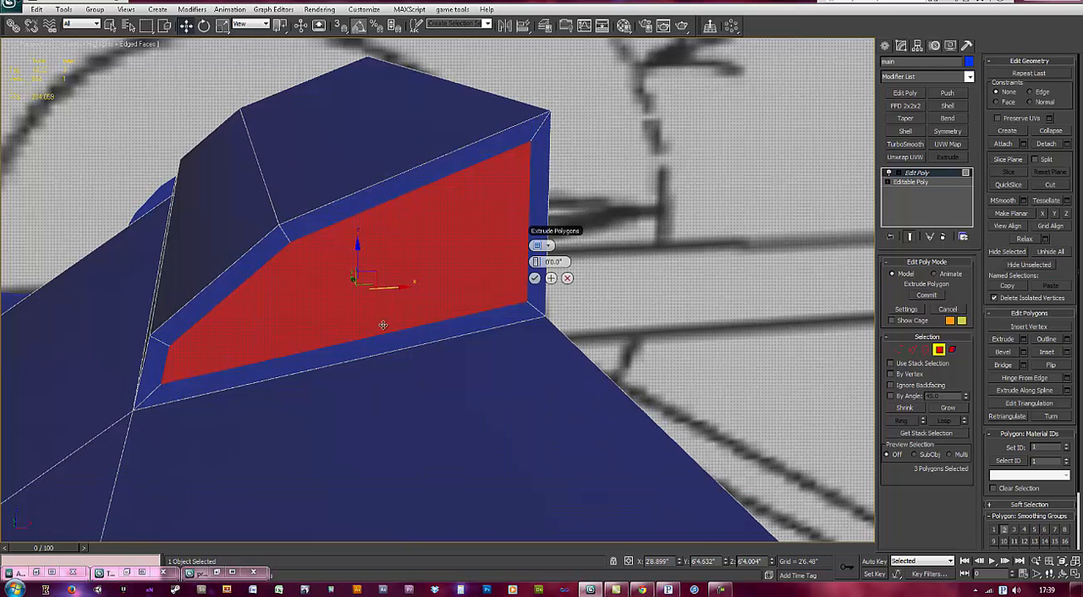
{"action": "left_click", "coordinate": [534, 277]}
{"action": "middle_click_drag", "start_coordinate": [360, 291], "coordinate": [347, 283], "text": "alt"}
{"action": "left_click_drag", "start_coordinate": [347, 283], "coordinate": [216, 200]}
{"action": "left_click_drag", "start_coordinate": [140, 148], "coordinate": [136, 145]}
Step: Delete the polygons closing the open centre side of the block's front frame and recess
{"action": "middle_click_drag", "start_coordinate": [497, 306], "coordinate": [440, 237], "text": "alt"}
{"action": "scroll", "coordinate": [474, 243], "scroll_direction": "up", "scroll_amount": 2}
{"action": "left_click", "coordinate": [474, 243]}
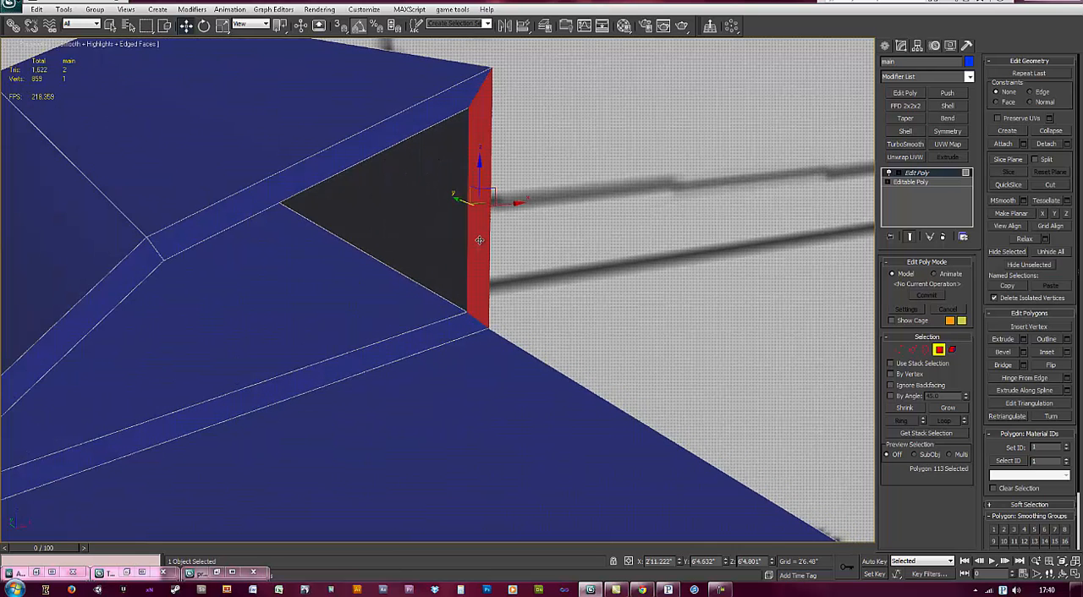
{"action": "middle_click_drag", "start_coordinate": [513, 266], "coordinate": [512, 270], "text": "alt"}
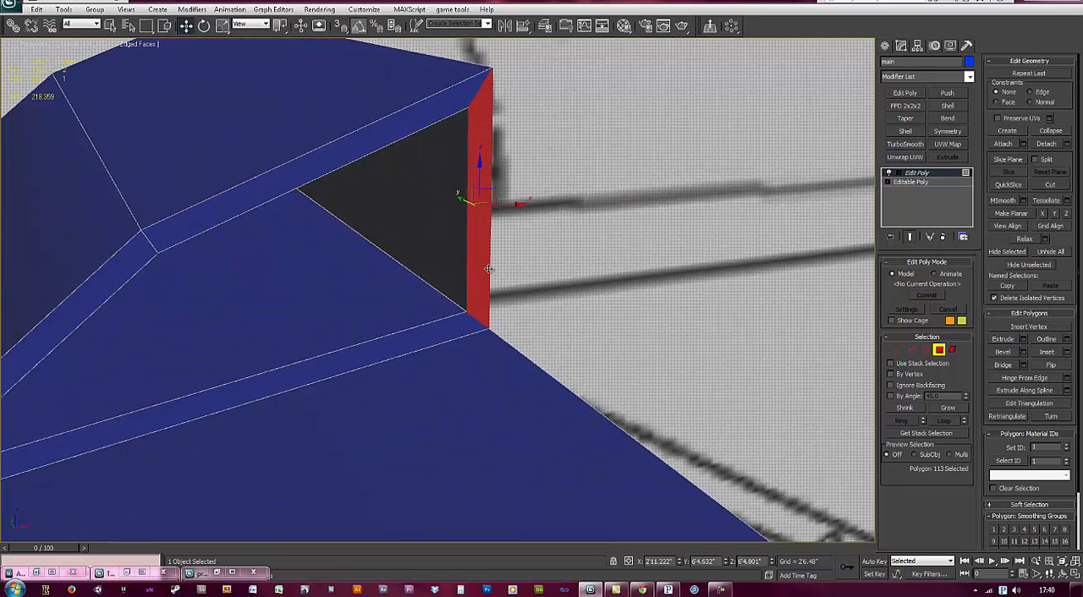
{"action": "left_click", "coordinate": [444, 227]}
{"action": "key", "text": "Delete"}
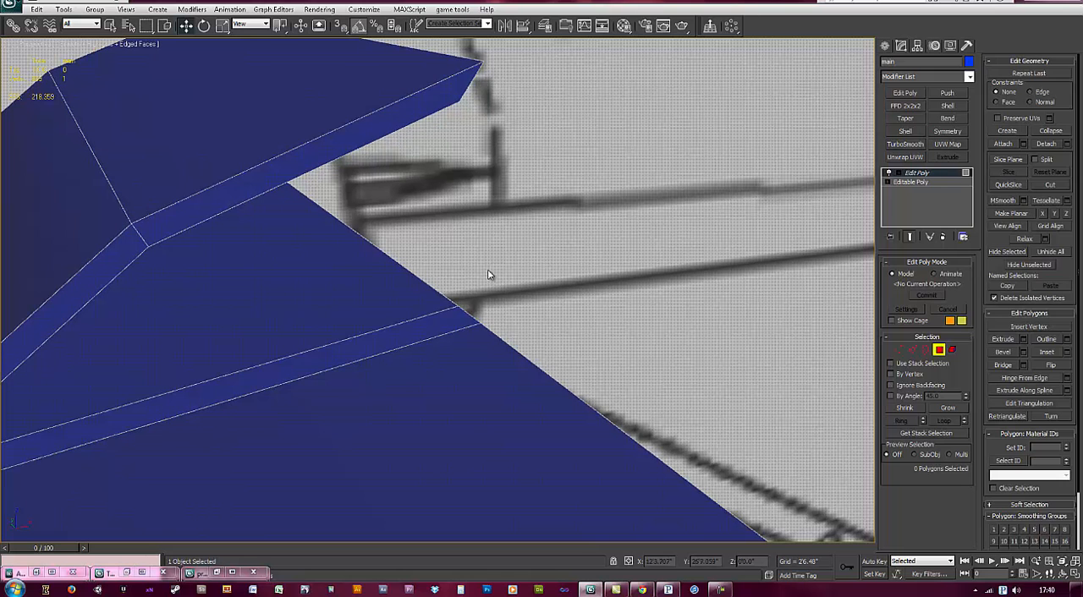
Step: Snap the front opening's inner corner vertices along X to the body's centre edge
{"action": "key", "text": "1"}
{"action": "middle_click_drag", "start_coordinate": [480, 322], "coordinate": [477, 324], "text": "alt"}
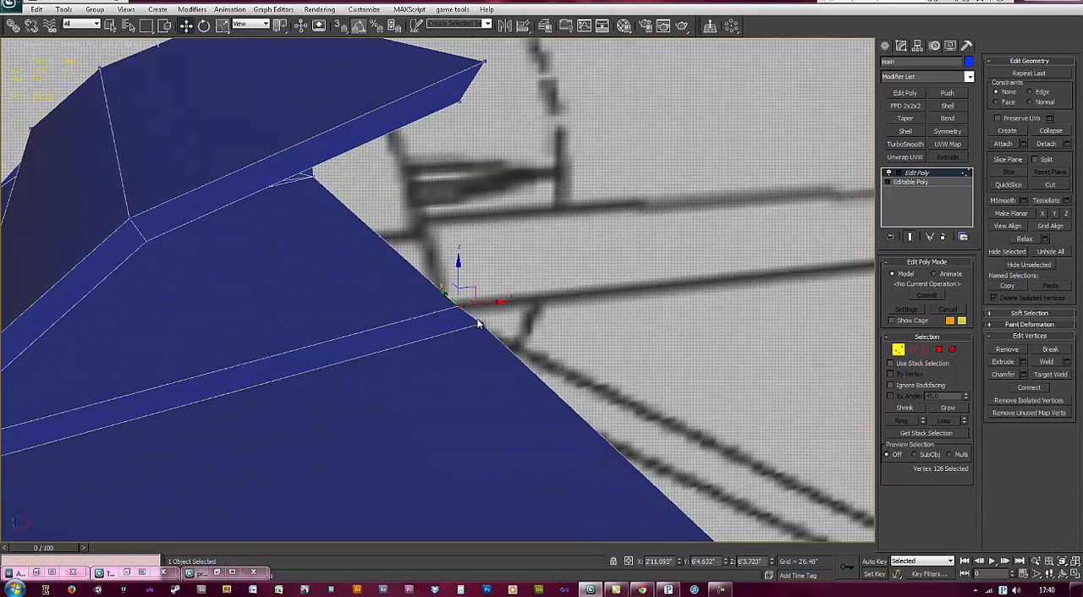
{"action": "left_click_drag", "start_coordinate": [480, 303], "coordinate": [483, 313]}
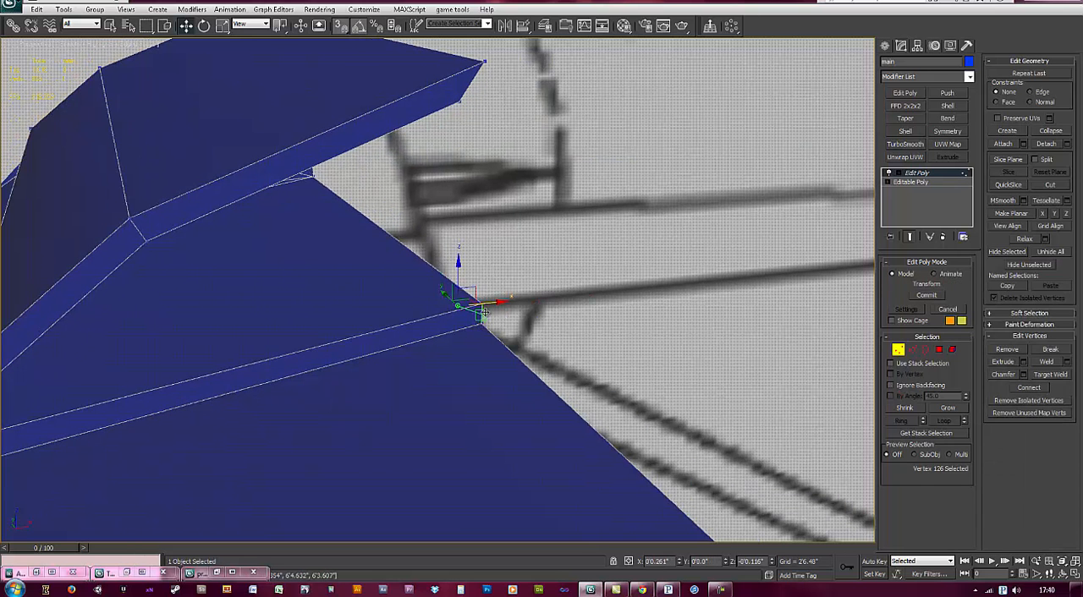
{"action": "middle_click_drag", "start_coordinate": [480, 320], "coordinate": [468, 235], "text": "alt"}
{"action": "left_click", "coordinate": [374, 293]}
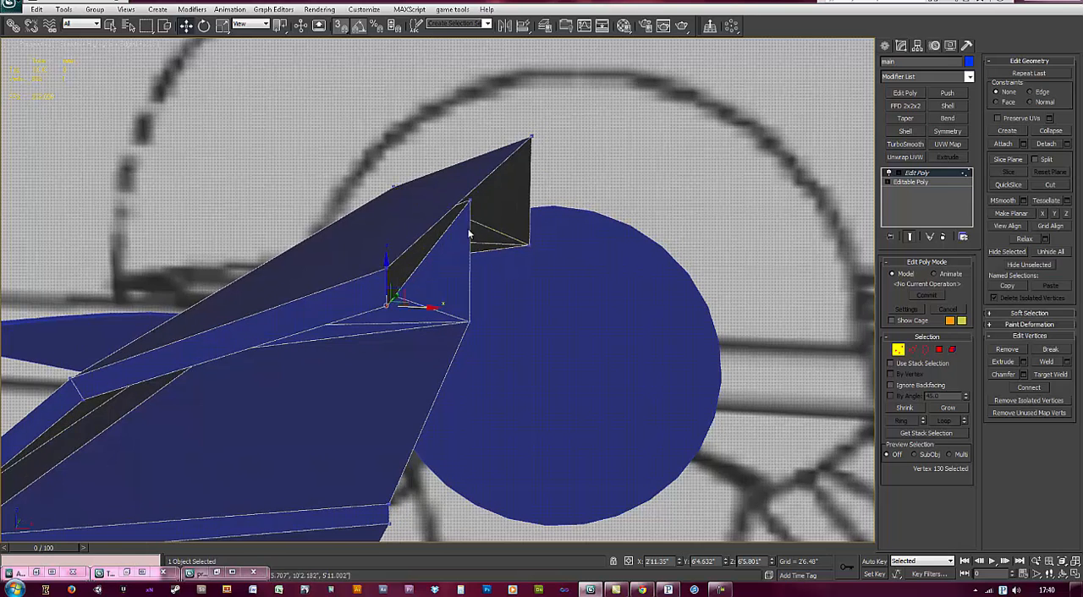
Step: Snap the upper and lower inner vertices at the back of the recess along X to the centre edge
{"action": "left_click", "coordinate": [468, 201]}
{"action": "left_click_drag", "start_coordinate": [505, 199], "coordinate": [386, 308]}
{"action": "left_click", "coordinate": [465, 320]}
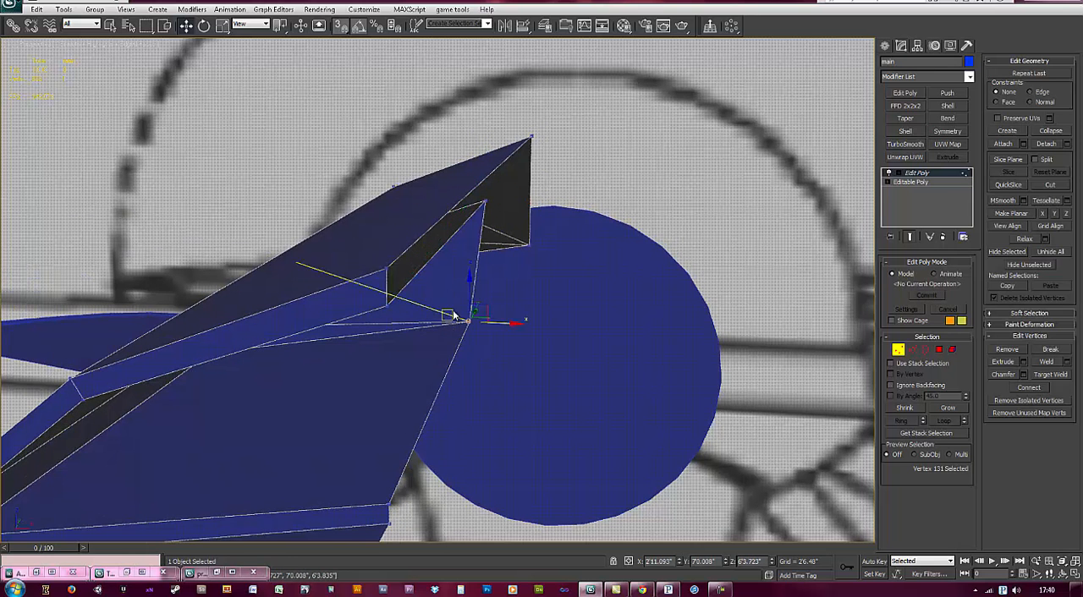
{"action": "left_click_drag", "start_coordinate": [503, 323], "coordinate": [387, 301]}
{"action": "middle_click_drag", "start_coordinate": [427, 346], "coordinate": [458, 261], "text": "alt"}
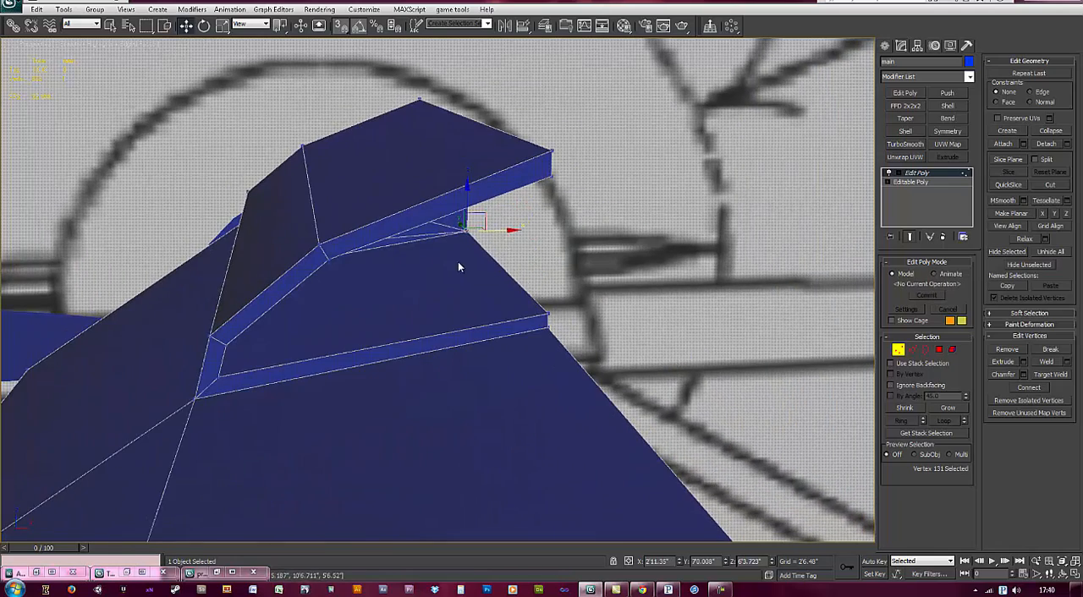
Step: Select the three polygons inside the recess and inspect the front block from its open centre side
{"action": "left_click", "coordinate": [941, 350]}
{"action": "middle_click_drag", "start_coordinate": [445, 310], "coordinate": [420, 314], "text": "alt"}
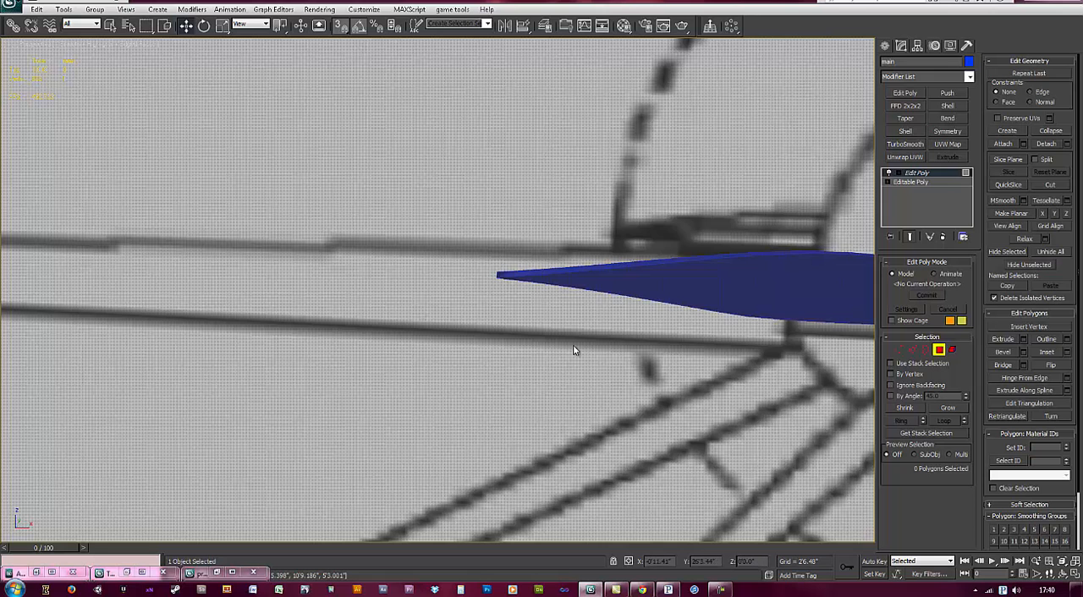
{"action": "middle_click_drag", "start_coordinate": [574, 350], "coordinate": [578, 355], "text": "alt"}
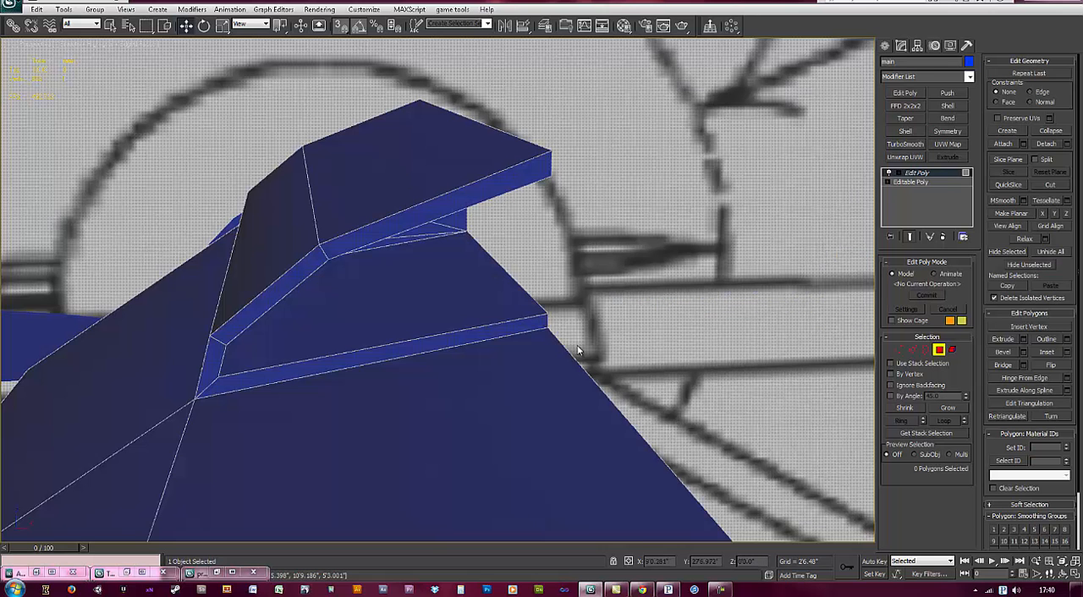
{"action": "left_click", "coordinate": [453, 227]}
{"action": "middle_click_drag", "start_coordinate": [565, 341], "coordinate": [522, 306], "text": "alt"}
{"action": "left_click", "coordinate": [387, 222], "text": "ctrl"}
{"action": "left_click", "coordinate": [349, 243], "text": "ctrl"}
{"action": "middle_click_drag", "start_coordinate": [441, 238], "coordinate": [360, 260], "text": "alt"}
{"action": "left_click_drag", "start_coordinate": [400, 216], "coordinate": [656, 193]}
{"action": "middle_click_drag", "start_coordinate": [377, 296], "coordinate": [513, 291], "text": "alt"}
{"action": "left_click_drag", "start_coordinate": [522, 228], "coordinate": [563, 227]}
{"action": "scroll", "coordinate": [268, 330], "scroll_direction": "down", "scroll_amount": 3}
{"action": "middle_click_drag", "start_coordinate": [183, 365], "coordinate": [358, 337]}
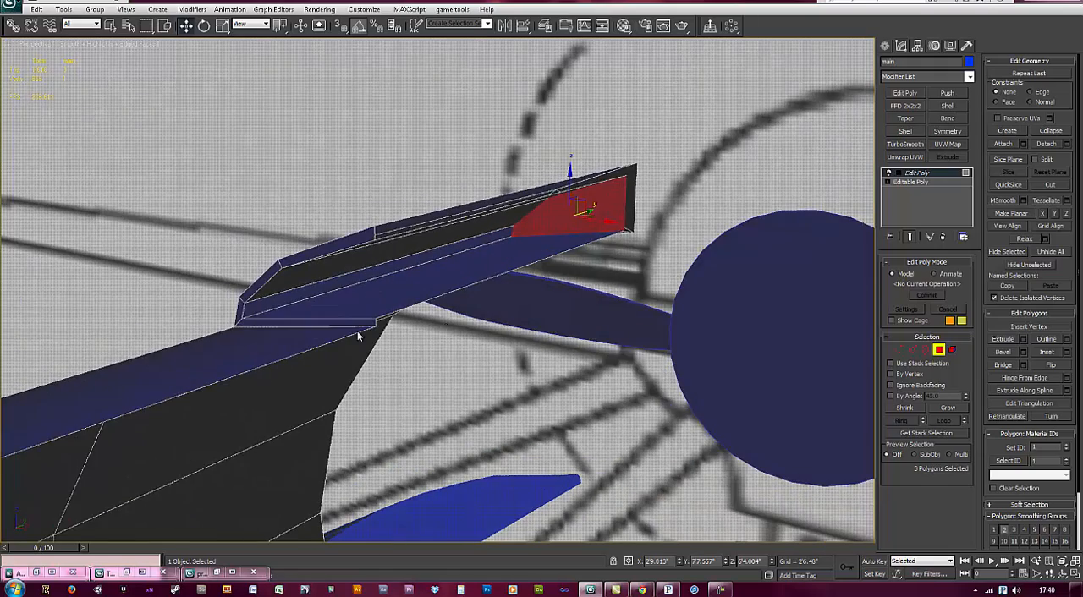
Step: Apply a Symmetry modifier to the half main body, mirrored about the X axis with Flip enabled
{"action": "middle_click_drag", "start_coordinate": [176, 389], "coordinate": [445, 215]}
{"action": "scroll", "coordinate": [353, 239], "scroll_direction": "down", "scroll_amount": 3}
{"action": "middle_click_drag", "start_coordinate": [353, 239], "coordinate": [411, 315], "text": "alt"}
{"action": "scroll", "coordinate": [411, 317], "scroll_direction": "down", "scroll_amount": 3}
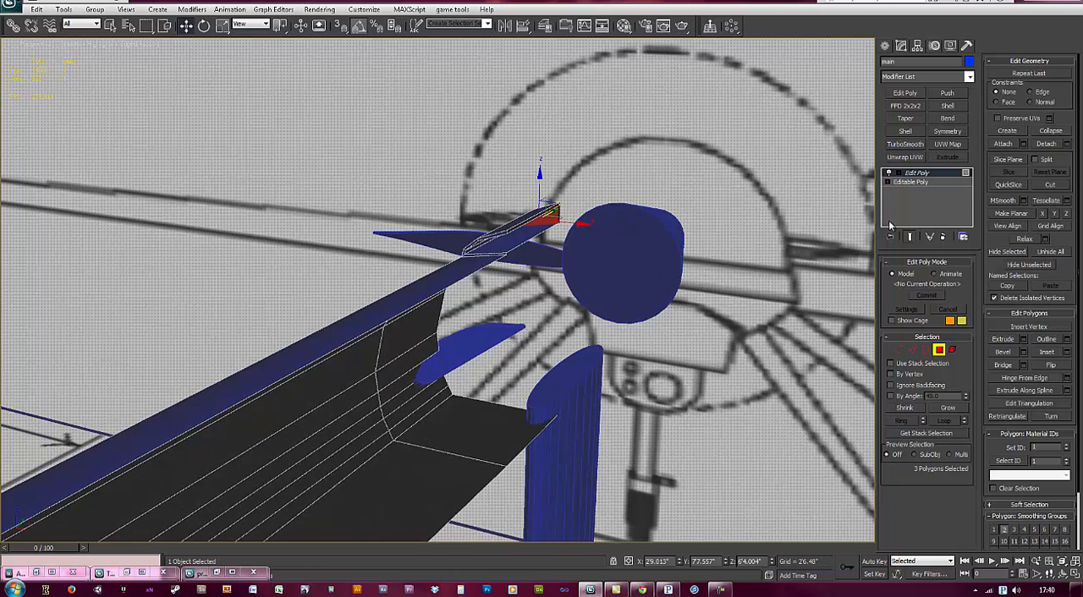
{"action": "left_click", "coordinate": [942, 173]}
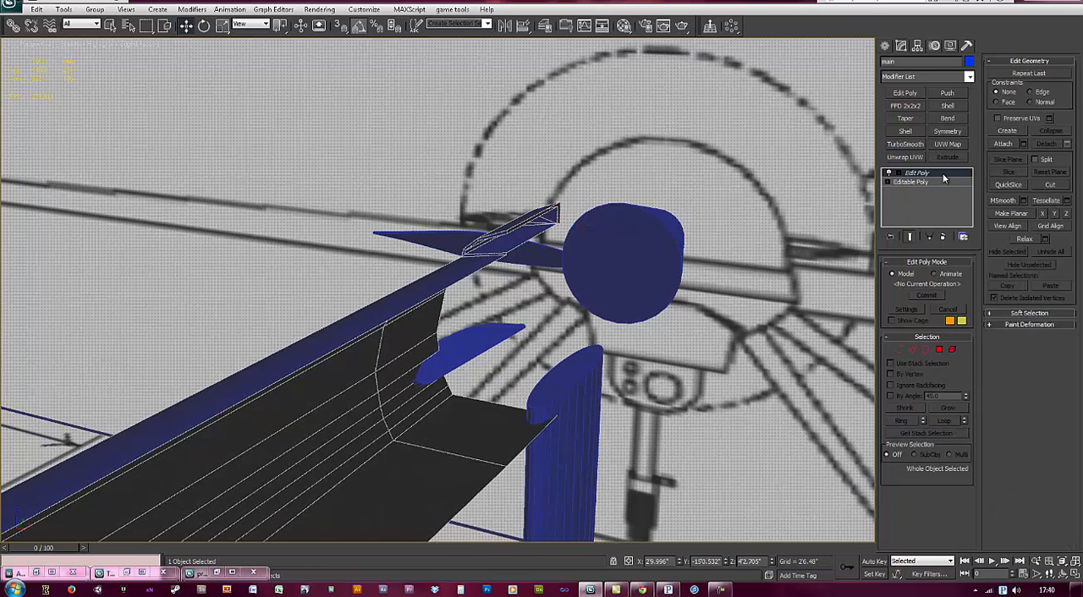
{"action": "left_click", "coordinate": [948, 132]}
{"action": "left_click", "coordinate": [906, 294]}
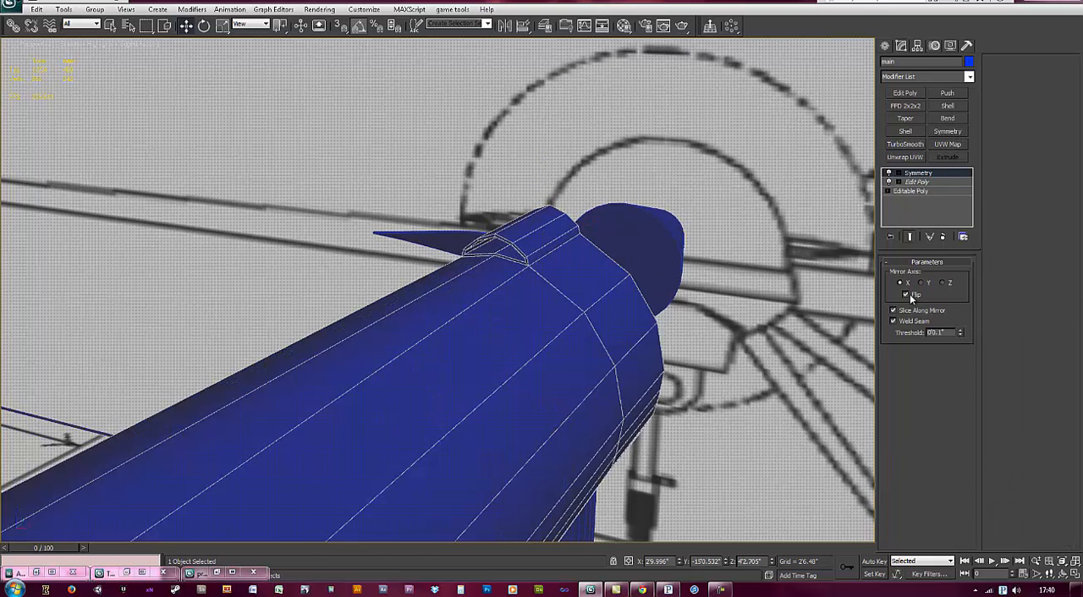
Step: Shift the Symmetry modifier's mirror plane along X to 2'11.265"
{"action": "left_click", "coordinate": [898, 174]}
{"action": "left_click", "coordinate": [919, 183]}
{"action": "scroll", "coordinate": [462, 312], "scroll_direction": "down", "scroll_amount": 3}
{"action": "middle_click_drag", "start_coordinate": [320, 419], "coordinate": [228, 479]}
{"action": "left_click_drag", "start_coordinate": [271, 447], "coordinate": [264, 445]}
{"action": "middle_click_drag", "start_coordinate": [484, 228], "coordinate": [401, 358]}
{"action": "middle_click_drag", "start_coordinate": [475, 367], "coordinate": [555, 303], "text": "ctrl+alt"}
{"action": "scroll", "coordinate": [538, 332], "scroll_direction": "up", "scroll_amount": 2}
{"action": "scroll", "coordinate": [540, 340], "scroll_direction": "down", "scroll_amount": 1}
{"action": "scroll", "coordinate": [554, 303], "scroll_direction": "down", "scroll_amount": 1}
{"action": "mouse_move", "coordinate": [679, 562]}
{"action": "left_mouse_down"}
{"action": "mouse_move", "coordinate": [670, 510]}
{"action": "mouse_move", "coordinate": [677, 551]}
{"action": "left_mouse_up"}
{"action": "middle_click_drag", "start_coordinate": [406, 393], "coordinate": [533, 268]}
{"action": "scroll", "coordinate": [534, 267], "scroll_direction": "down", "scroll_amount": 3}
{"action": "scroll", "coordinate": [682, 383], "scroll_direction": "down", "scroll_amount": 1}
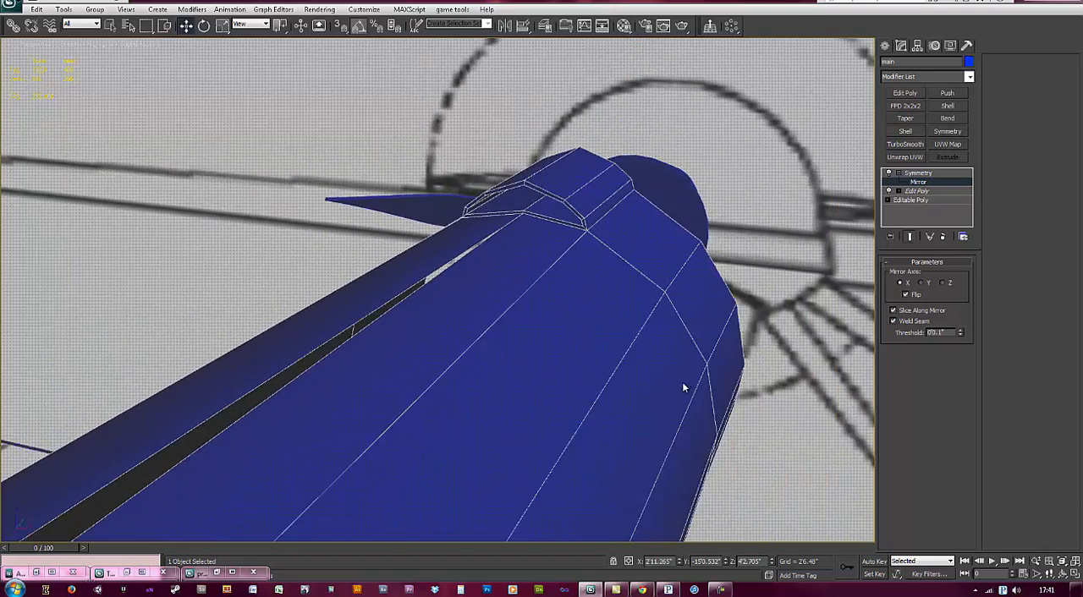
Step: Snap the first body vertex behind the front block, on the open top seam, along X to the centre line
{"action": "middle_click_drag", "start_coordinate": [682, 387], "coordinate": [733, 327]}
{"action": "left_click", "coordinate": [916, 191]}
{"action": "middle_click_drag", "start_coordinate": [490, 362], "coordinate": [513, 338]}
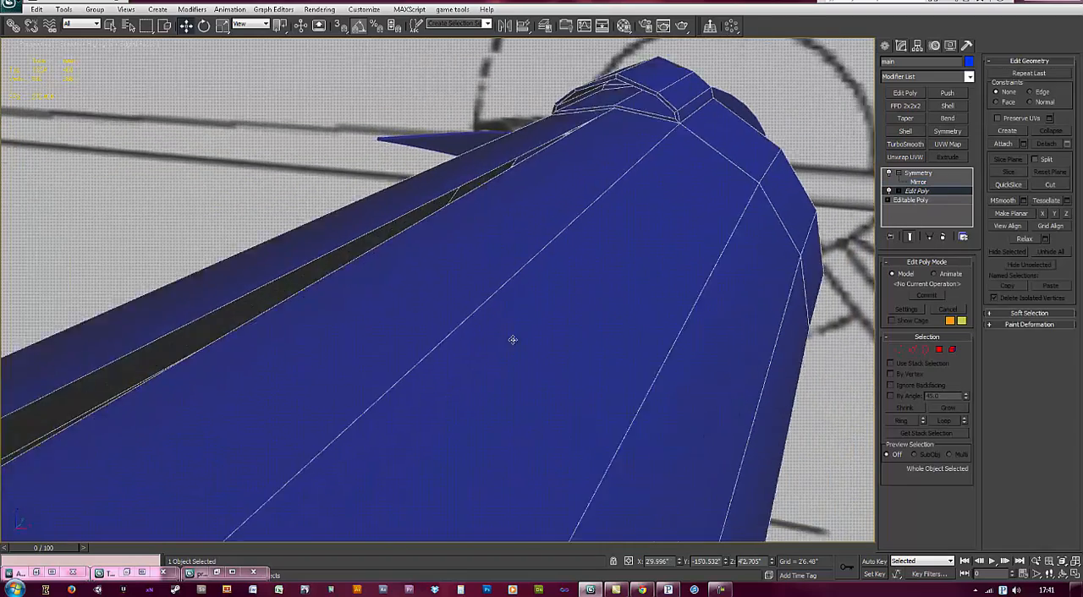
{"action": "scroll", "coordinate": [532, 309], "scroll_direction": "down", "scroll_amount": 4}
{"action": "middle_click_drag", "start_coordinate": [383, 385], "coordinate": [486, 385], "text": "alt"}
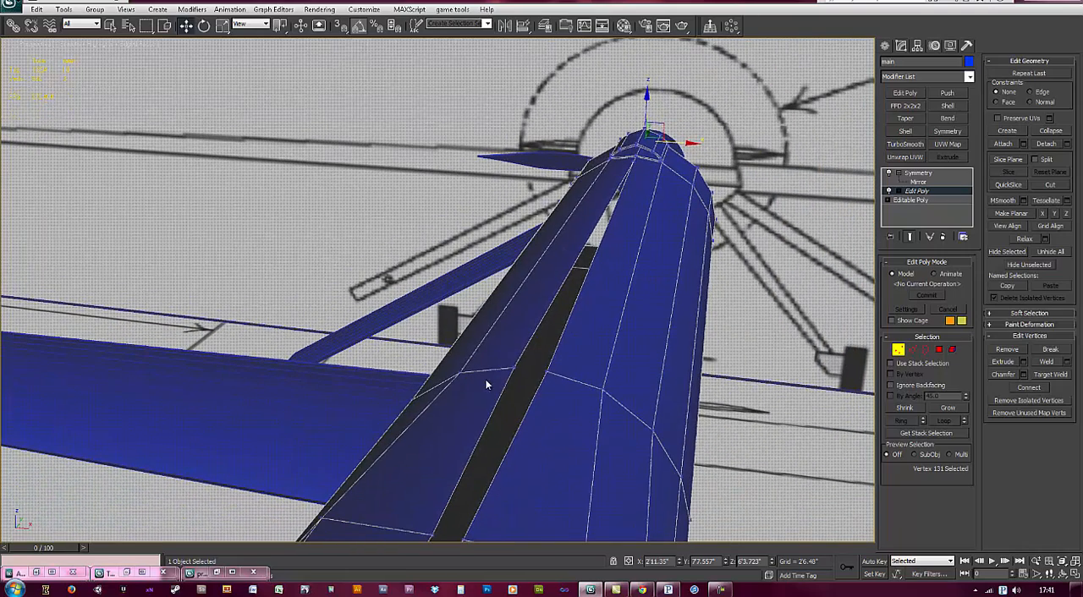
{"action": "left_click", "coordinate": [516, 368]}
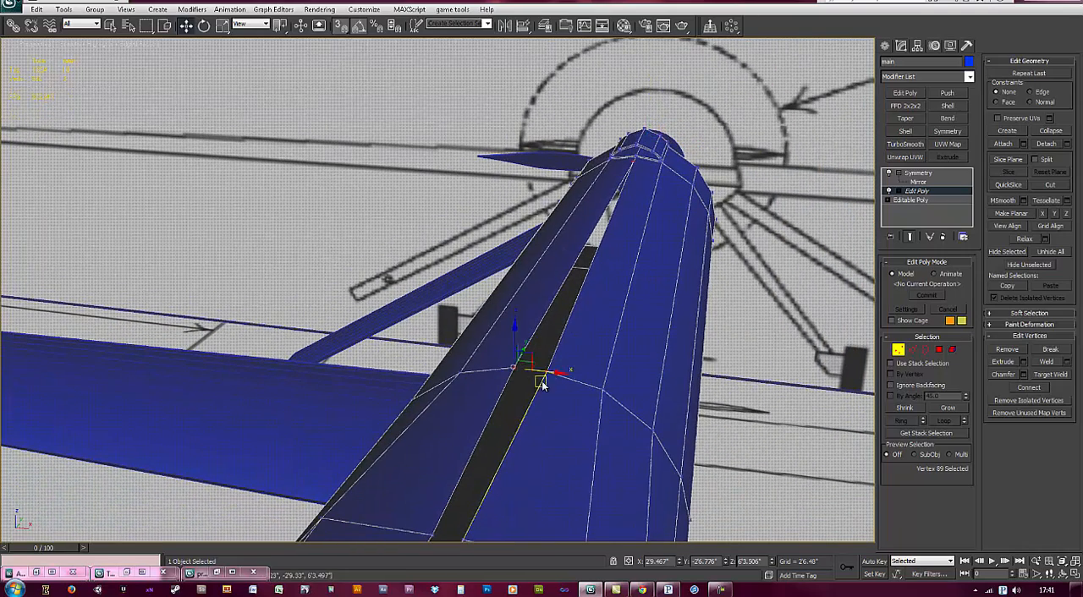
{"action": "left_click_drag", "start_coordinate": [554, 372], "coordinate": [636, 155]}
{"action": "middle_click_drag", "start_coordinate": [481, 503], "coordinate": [493, 373]}
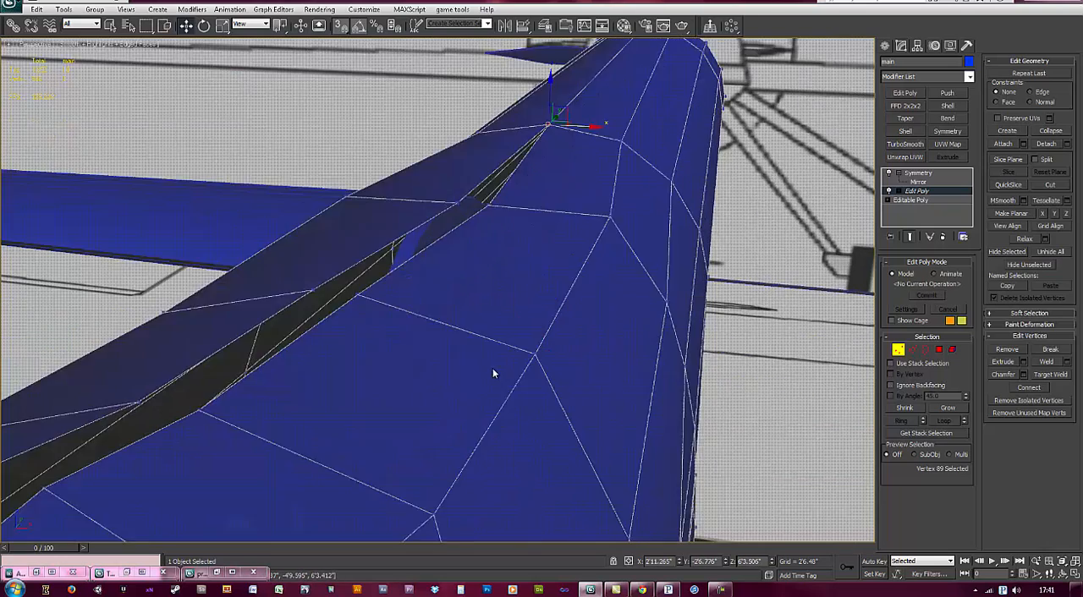
Step: Snap the second vertex back along the top seam along X to the vertex aligned in front of it
{"action": "scroll", "coordinate": [493, 372], "scroll_direction": "down", "scroll_amount": 1}
{"action": "middle_click_drag", "start_coordinate": [440, 297], "coordinate": [462, 315]}
{"action": "scroll", "coordinate": [462, 315], "scroll_direction": "down", "scroll_amount": 1}
{"action": "left_click", "coordinate": [477, 245]}
{"action": "middle_click_drag", "start_coordinate": [479, 244], "coordinate": [511, 296]}
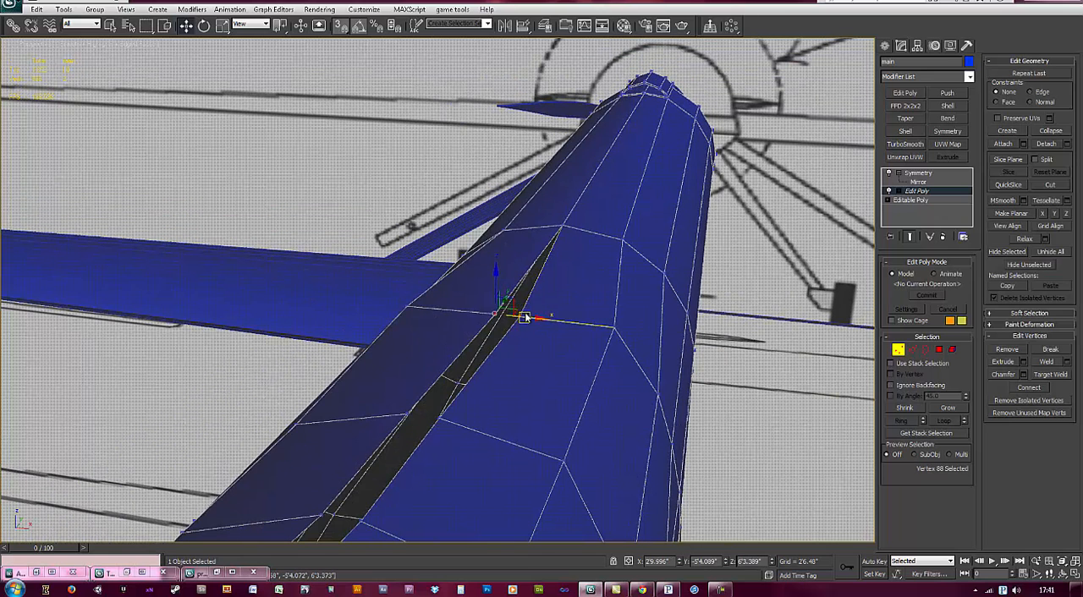
{"action": "left_click_drag", "start_coordinate": [551, 229], "coordinate": [559, 236]}
{"action": "left_click", "coordinate": [497, 315]}
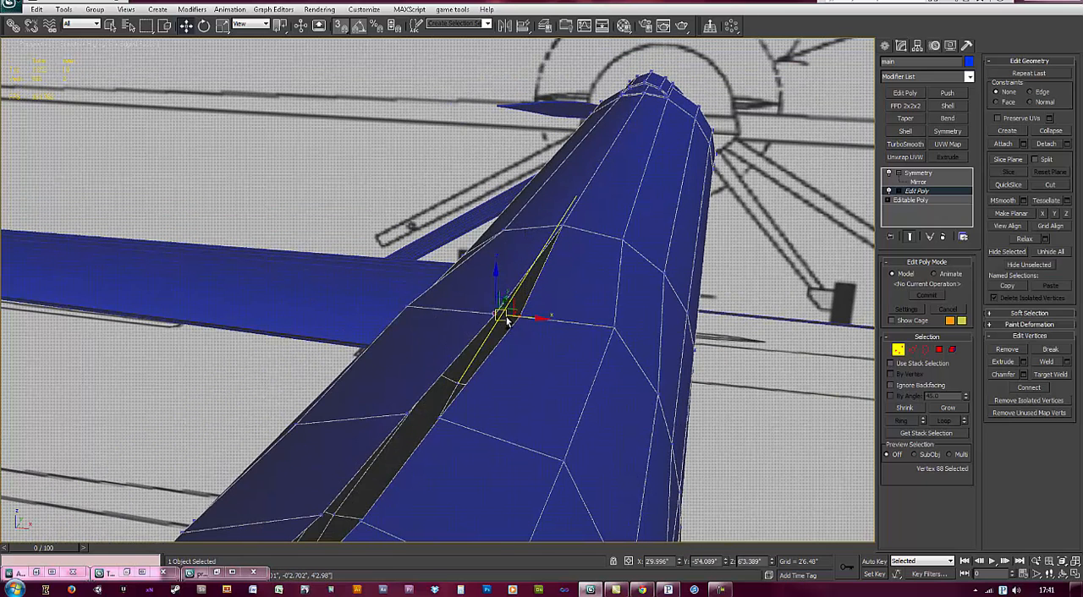
{"action": "left_click_drag", "start_coordinate": [523, 316], "coordinate": [565, 226]}
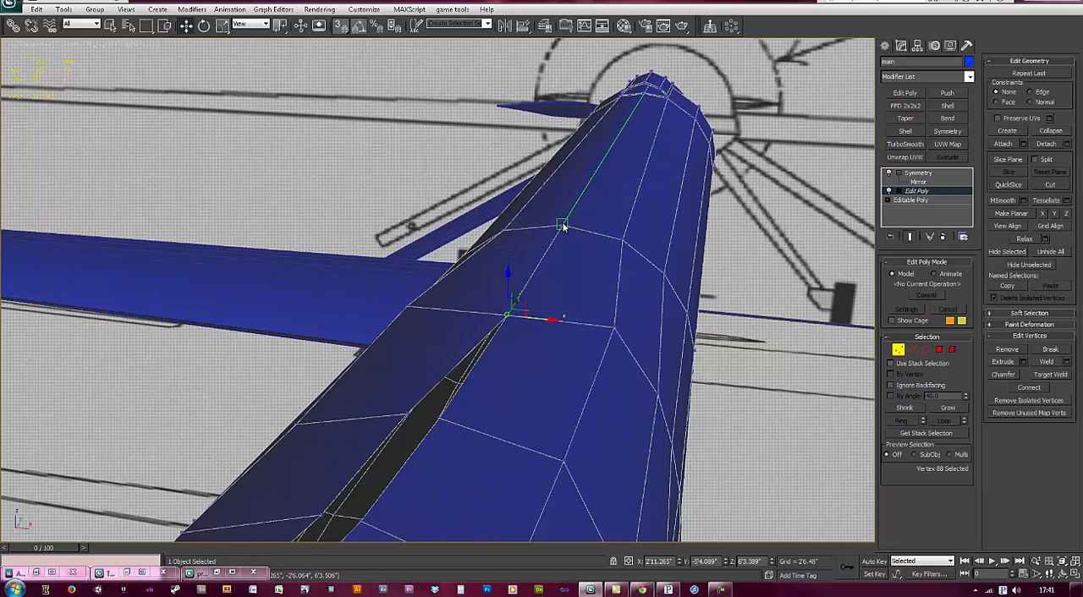
Step: Align the next few top seam vertices toward the rear along X with the vertices ahead of them
{"action": "middle_click_drag", "start_coordinate": [470, 392], "coordinate": [498, 355]}
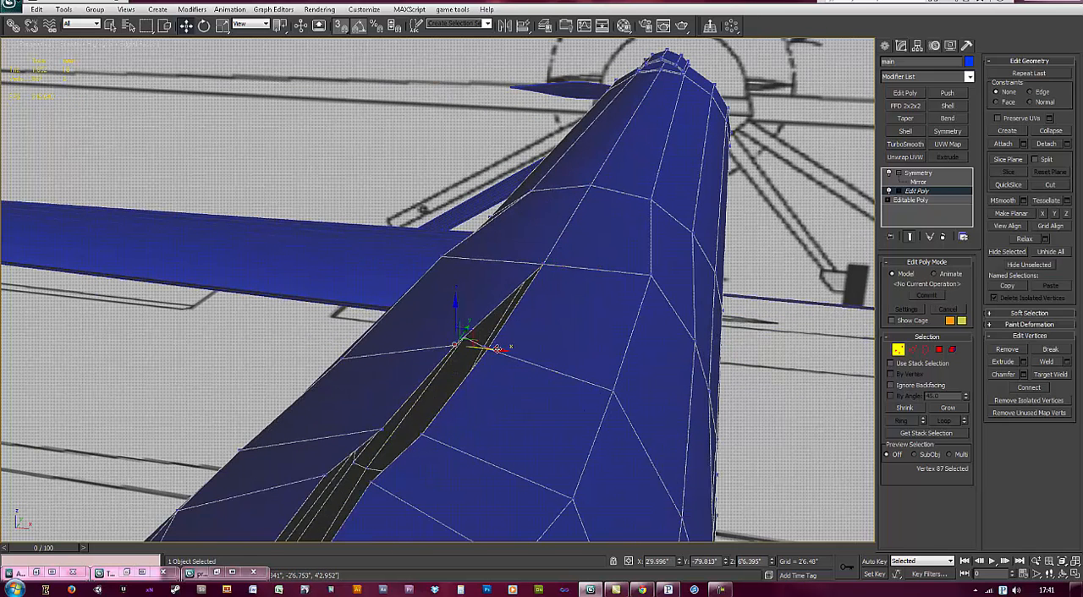
{"action": "left_click_drag", "start_coordinate": [495, 352], "coordinate": [544, 273]}
{"action": "key", "text": "ctrl+z"}
{"action": "middle_click_drag", "start_coordinate": [481, 389], "coordinate": [470, 343]}
{"action": "left_click_drag", "start_coordinate": [470, 340], "coordinate": [493, 231]}
{"action": "middle_click_drag", "start_coordinate": [403, 475], "coordinate": [432, 325]}
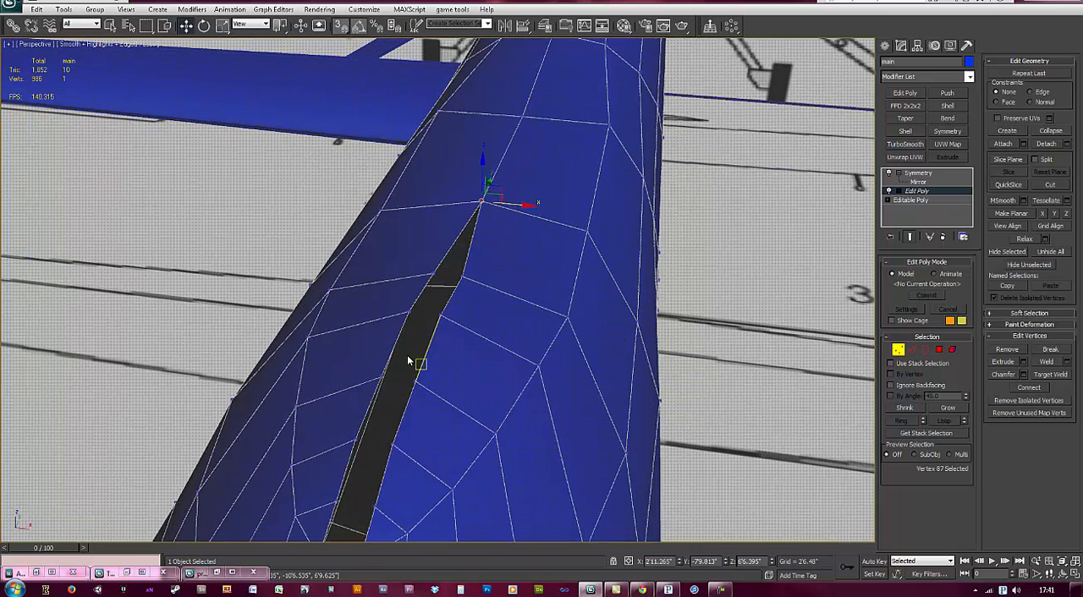
{"action": "left_click", "coordinate": [433, 276]}
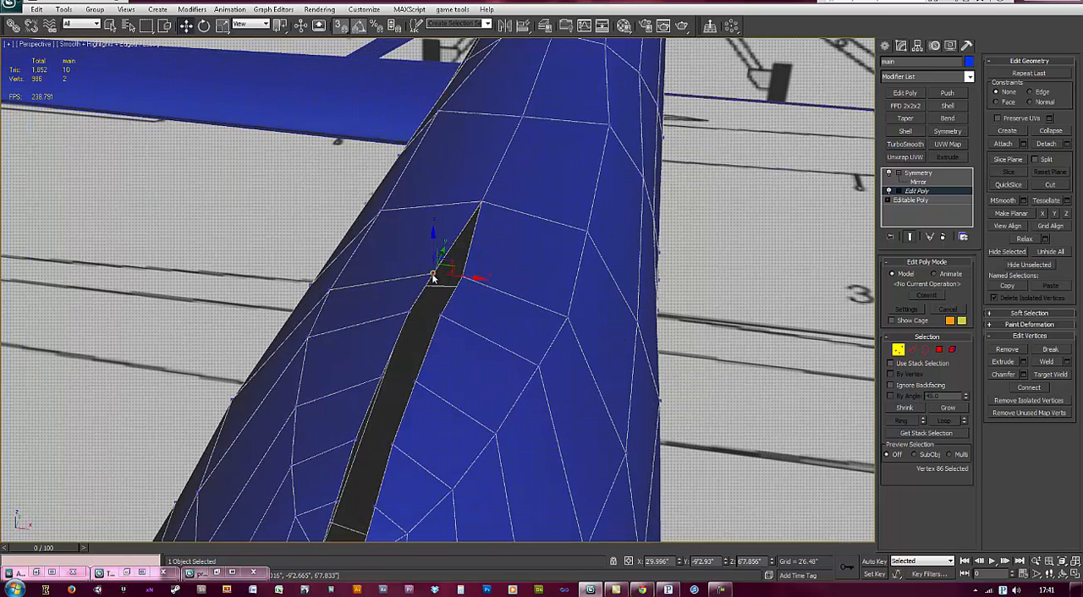
{"action": "left_click", "coordinate": [407, 312], "text": "ctrl"}
{"action": "left_click_drag", "start_coordinate": [445, 295], "coordinate": [483, 199]}
Step: Select four more vertices along the remaining top gap to align them with the centre line
{"action": "middle_click_drag", "start_coordinate": [415, 393], "coordinate": [446, 342]}
{"action": "left_click", "coordinate": [429, 291]}
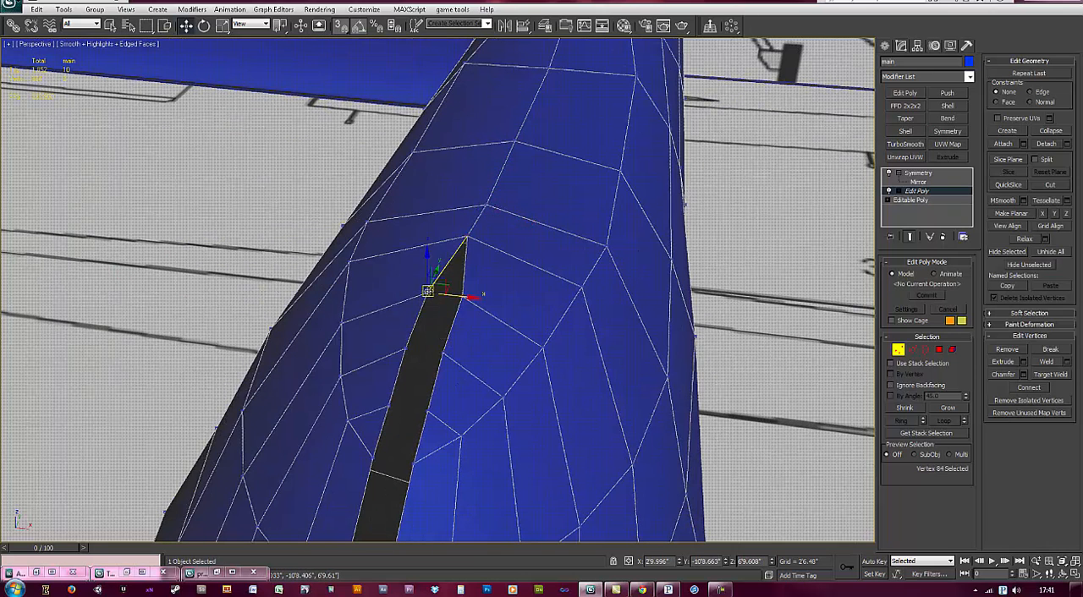
{"action": "left_click", "coordinate": [405, 348], "text": "ctrl"}
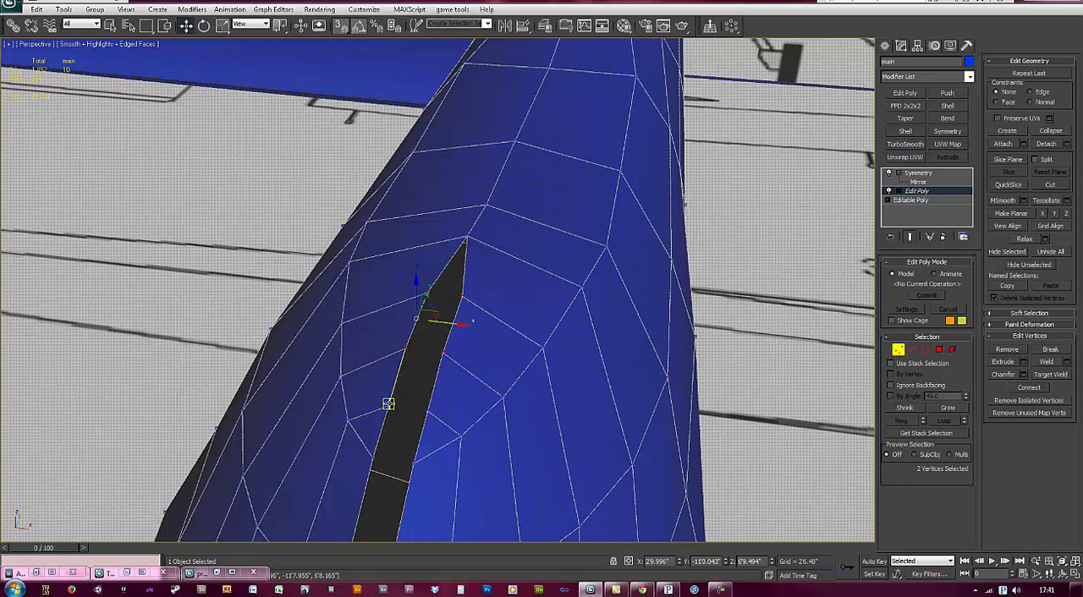
{"action": "left_click", "coordinate": [371, 467], "text": "ctrl"}
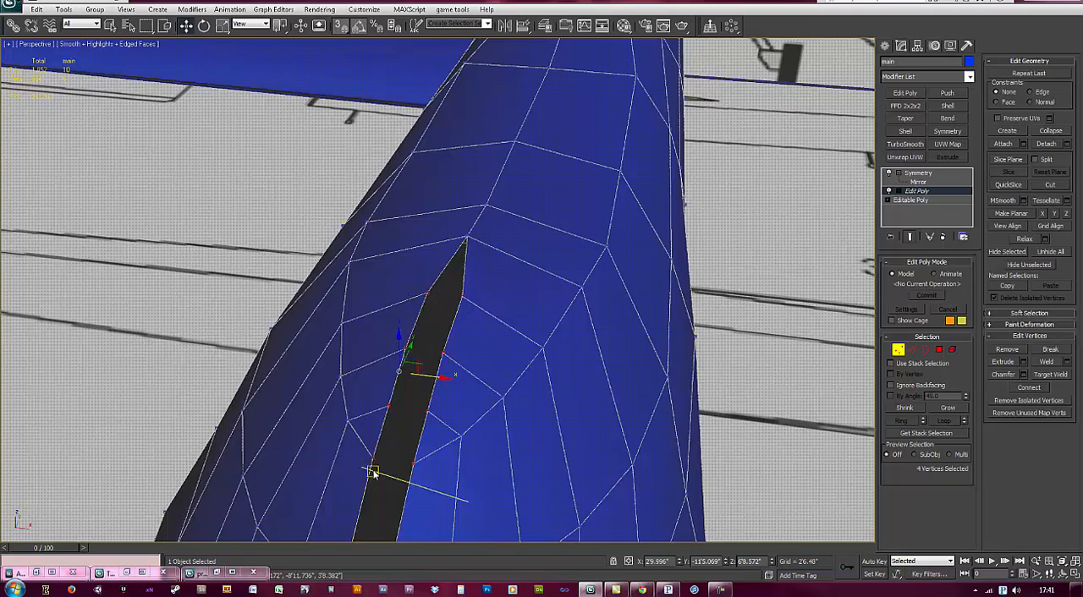
{"action": "scroll", "coordinate": [375, 474], "scroll_direction": "down", "scroll_amount": 5}
{"action": "middle_click_drag", "start_coordinate": [375, 474], "coordinate": [387, 377]}
{"action": "scroll", "coordinate": [398, 364], "scroll_direction": "down", "scroll_amount": 2}
{"action": "middle_click_drag", "start_coordinate": [414, 341], "coordinate": [586, 233], "text": "alt"}
Step: Undo all the X alignments of the vertices along the body's top seam
{"action": "key", "text": "ctrl+z"}
{"action": "key", "text": "ctrl+z"}
{"action": "key", "text": "ctrl+z"}
{"action": "key", "text": "ctrl+z"}
{"action": "key", "text": "ctrl+z"}
{"action": "key", "text": "ctrl+z"}
{"action": "key", "text": "ctrl+z"}
{"action": "key", "text": "ctrl+z"}
{"action": "key", "text": "ctrl+z"}
{"action": "key", "text": "ctrl+z"}
{"action": "key", "text": "ctrl+z"}
{"action": "key", "text": "ctrl+z"}
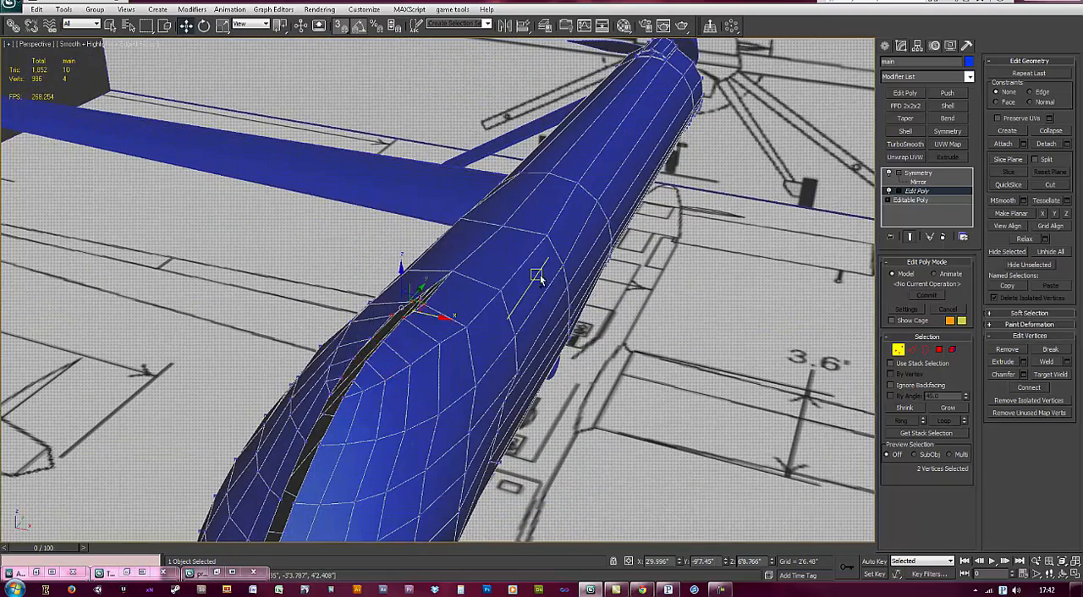
{"action": "key", "text": "ctrl+z"}
{"action": "key", "text": "ctrl+z"}
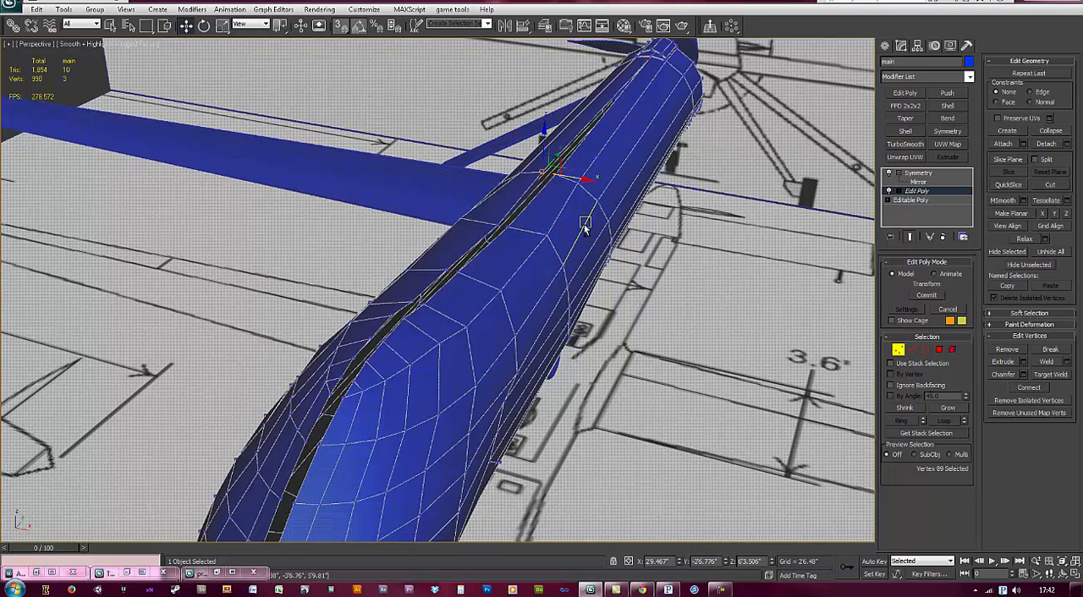
{"action": "middle_click_drag", "start_coordinate": [616, 174], "coordinate": [598, 218]}
{"action": "key", "text": "ctrl+z"}
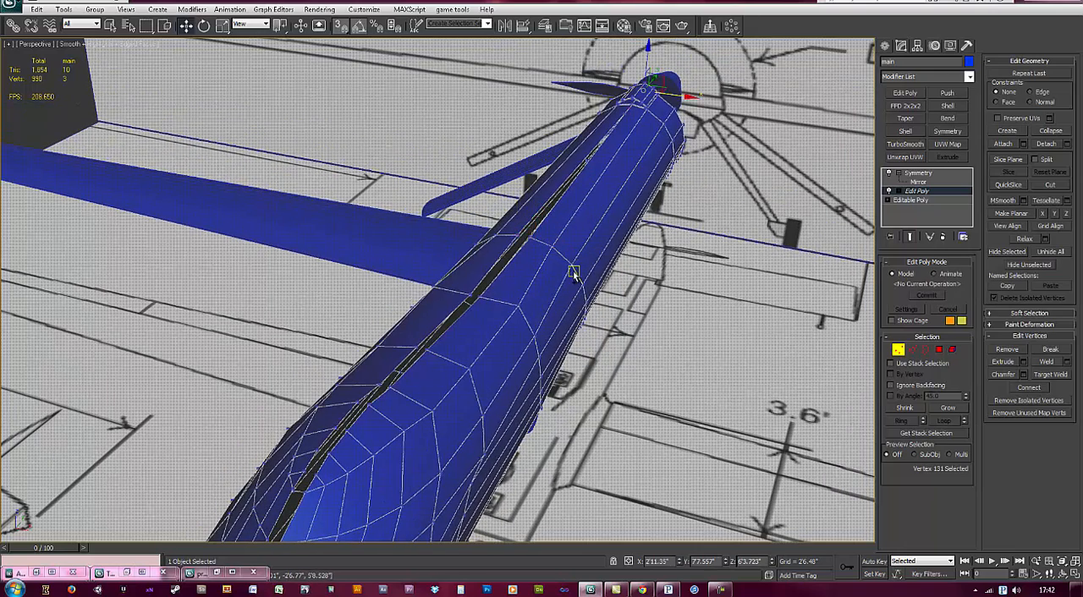
Step: Move the Symmetry modifier's mirror plane along X to 2'9.88" and check the top seam between the halves
{"action": "middle_click_drag", "start_coordinate": [499, 442], "coordinate": [513, 430]}
{"action": "left_click", "coordinate": [921, 182]}
{"action": "scroll", "coordinate": [548, 336], "scroll_direction": "down", "scroll_amount": 3}
{"action": "middle_click_drag", "start_coordinate": [338, 461], "coordinate": [401, 364]}
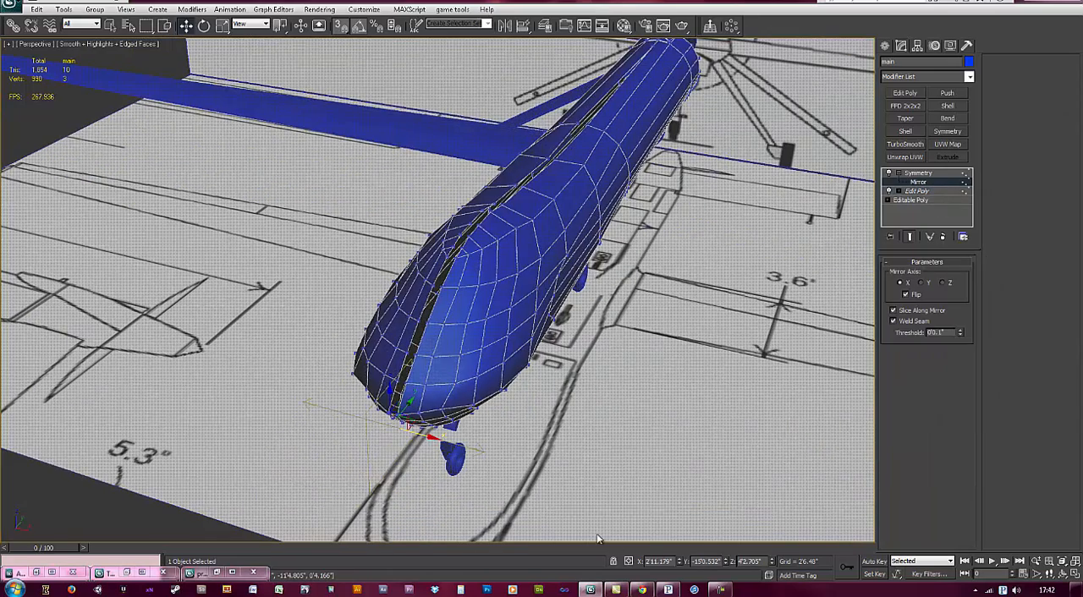
{"action": "left_click_drag", "start_coordinate": [679, 566], "coordinate": [680, 572]}
{"action": "middle_click_drag", "start_coordinate": [527, 171], "coordinate": [496, 318]}
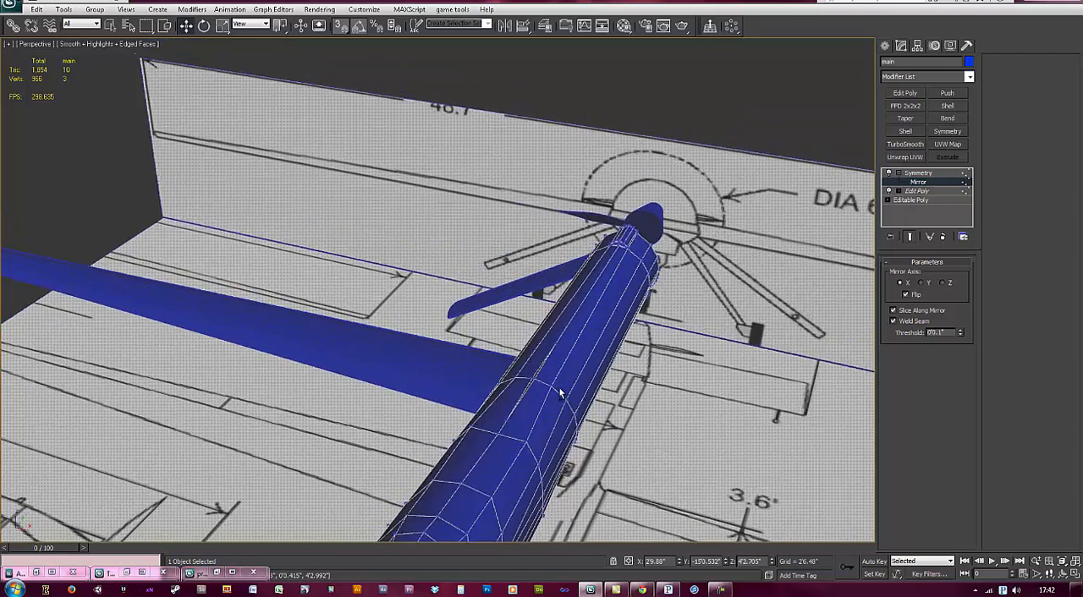
{"action": "scroll", "coordinate": [558, 390], "scroll_direction": "up", "scroll_amount": 6}
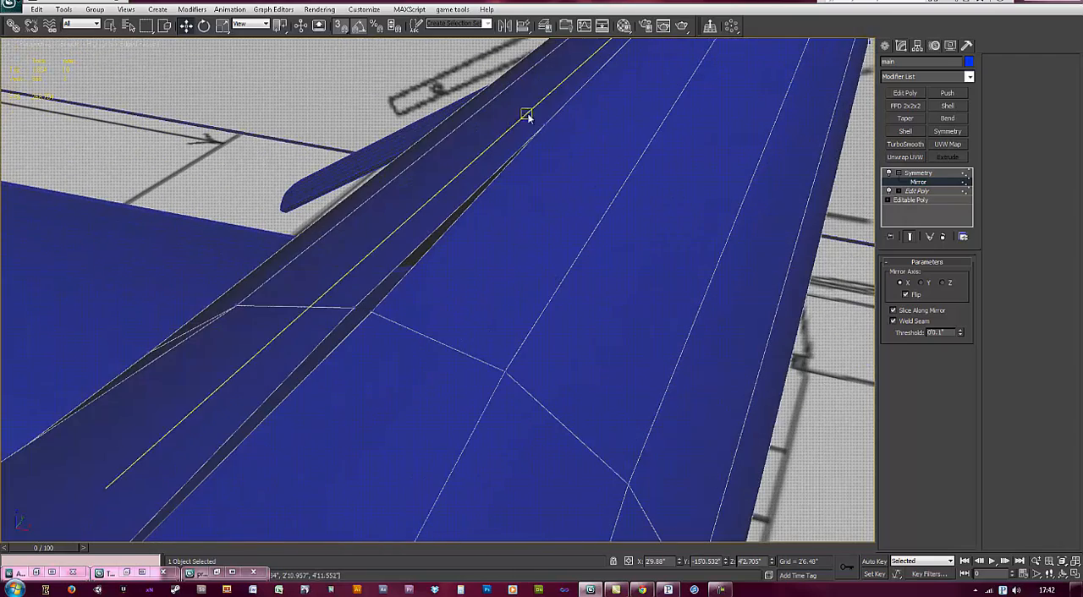
{"action": "middle_click_drag", "start_coordinate": [409, 308], "coordinate": [418, 411]}
{"action": "middle_click_drag", "start_coordinate": [418, 499], "coordinate": [407, 393]}
{"action": "scroll", "coordinate": [406, 392], "scroll_direction": "down", "scroll_amount": 3}
{"action": "middle_click_drag", "start_coordinate": [384, 331], "coordinate": [473, 272]}
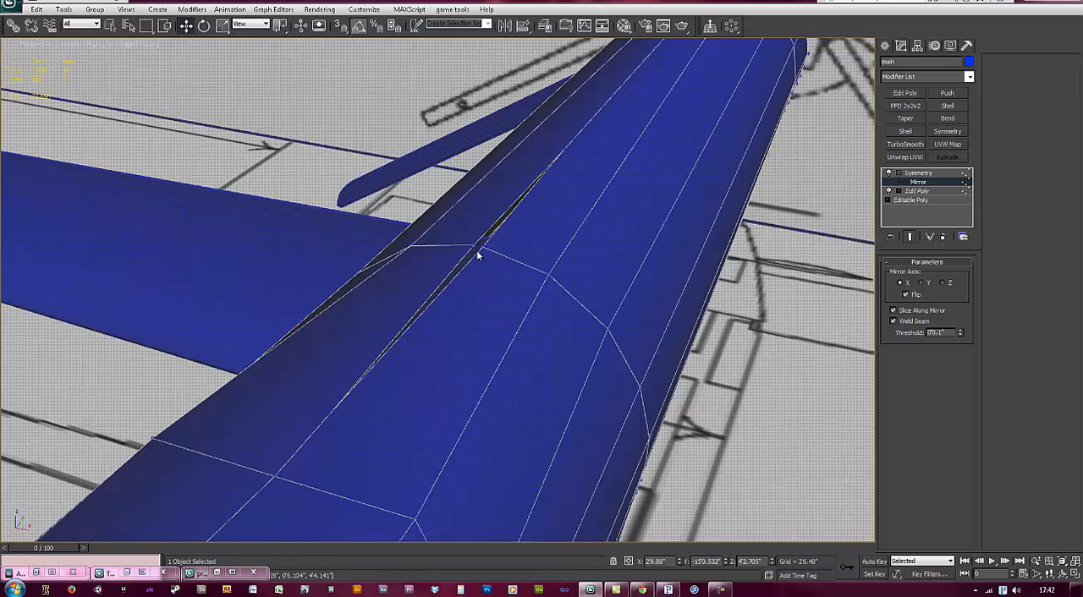
Step: Snap the stray top seam vertex behind the front block along X to the centre line at 2'9.88"
{"action": "left_click", "coordinate": [941, 192]}
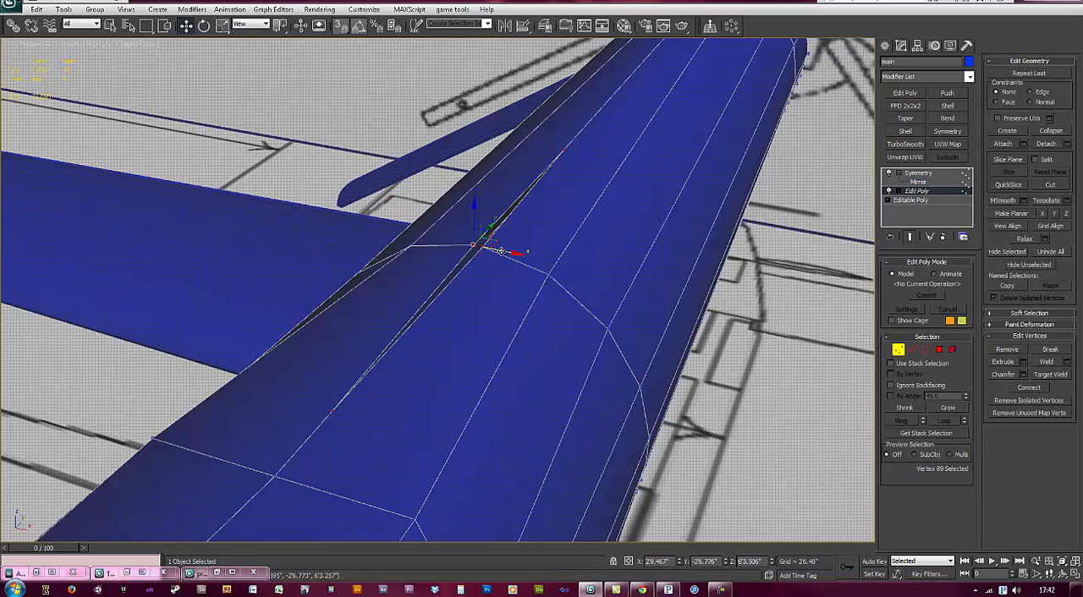
{"action": "mouse_move", "coordinate": [501, 252]}
{"action": "left_mouse_down"}
{"action": "mouse_move", "coordinate": [314, 398]}
{"action": "mouse_move", "coordinate": [277, 474]}
{"action": "left_mouse_up"}
{"action": "middle_click_drag", "start_coordinate": [566, 168], "coordinate": [431, 356]}
{"action": "middle_click_drag", "start_coordinate": [296, 516], "coordinate": [508, 231]}
{"action": "scroll", "coordinate": [406, 337], "scroll_direction": "up", "scroll_amount": 1}
{"action": "middle_click_drag", "start_coordinate": [348, 449], "coordinate": [368, 415]}
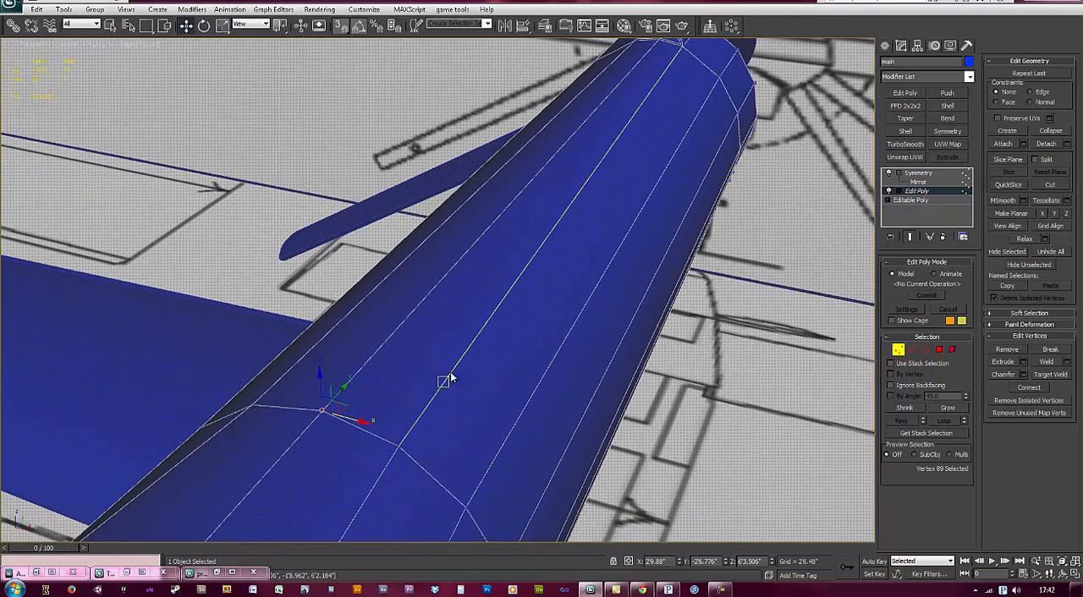
Step: Examine the closed top seam and the mirrored front block in wireframe and shaded display
{"action": "scroll", "coordinate": [380, 389], "scroll_direction": "up", "scroll_amount": 4}
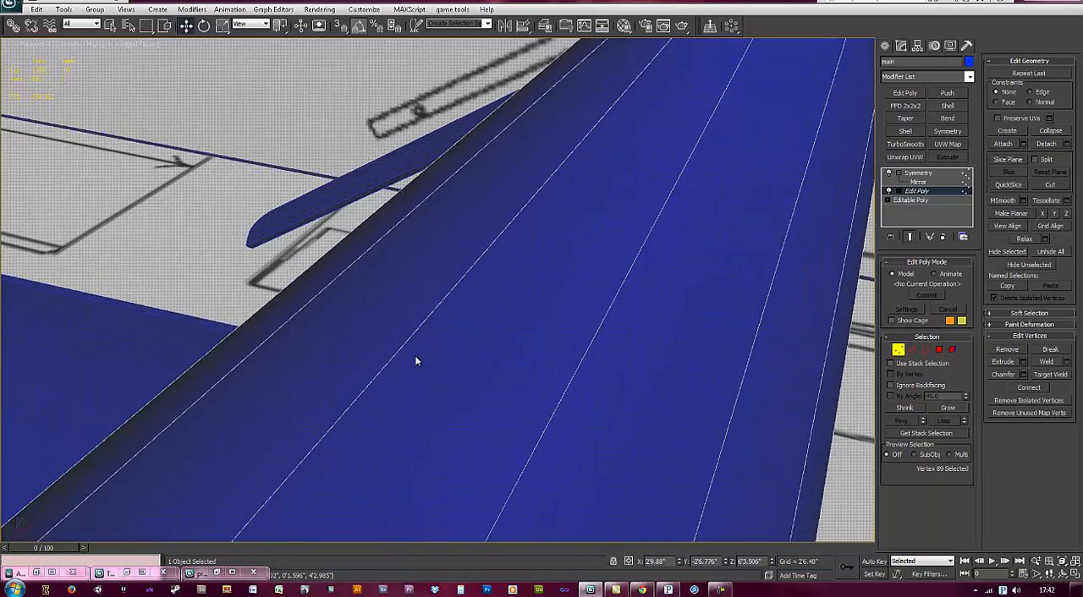
{"action": "scroll", "coordinate": [410, 391], "scroll_direction": "down", "scroll_amount": 3}
{"action": "left_click", "coordinate": [420, 394]}
{"action": "scroll", "coordinate": [421, 393], "scroll_direction": "up", "scroll_amount": 3}
{"action": "key", "text": "F3"}
{"action": "mouse_move", "coordinate": [469, 365]}
{"action": "middle_mouse_down", "text": "alt"}
{"action": "mouse_move", "coordinate": [549, 390]}
{"action": "mouse_move", "coordinate": [432, 380]}
{"action": "mouse_move", "coordinate": [585, 312]}
{"action": "mouse_move", "coordinate": [558, 363]}
{"action": "mouse_move", "coordinate": [526, 275]}
{"action": "middle_mouse_up", "text": "alt"}
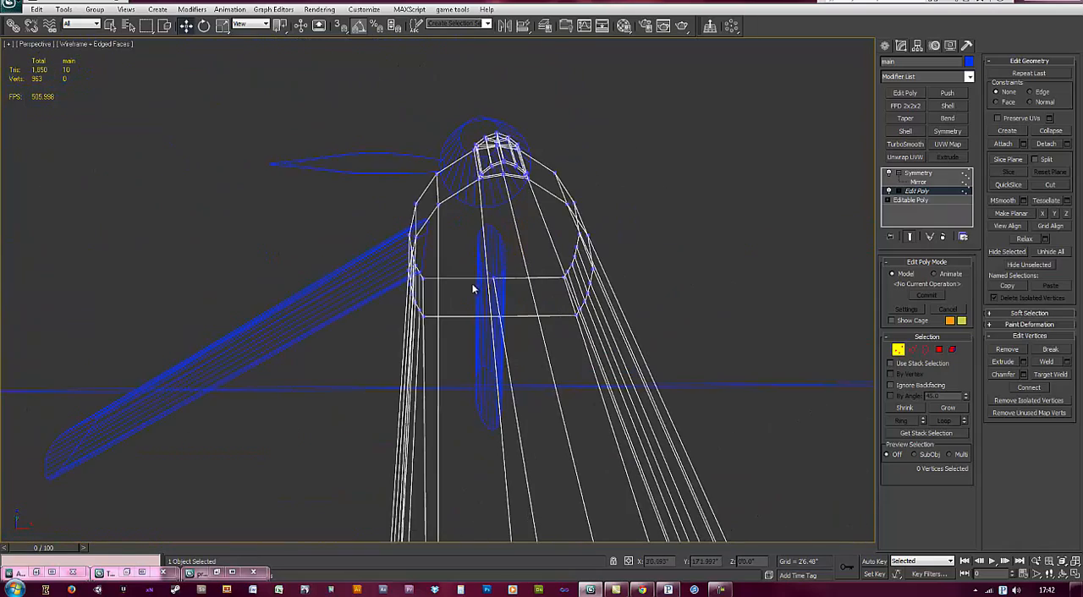
{"action": "key", "text": "F3"}
{"action": "scroll", "coordinate": [516, 234], "scroll_direction": "up", "scroll_amount": 2}
{"action": "scroll", "coordinate": [522, 161], "scroll_direction": "up", "scroll_amount": 4}
{"action": "middle_click_drag", "start_coordinate": [521, 161], "coordinate": [522, 242]}
{"action": "scroll", "coordinate": [522, 232], "scroll_direction": "up", "scroll_amount": 3}
{"action": "middle_click_drag", "start_coordinate": [373, 321], "coordinate": [383, 213]}
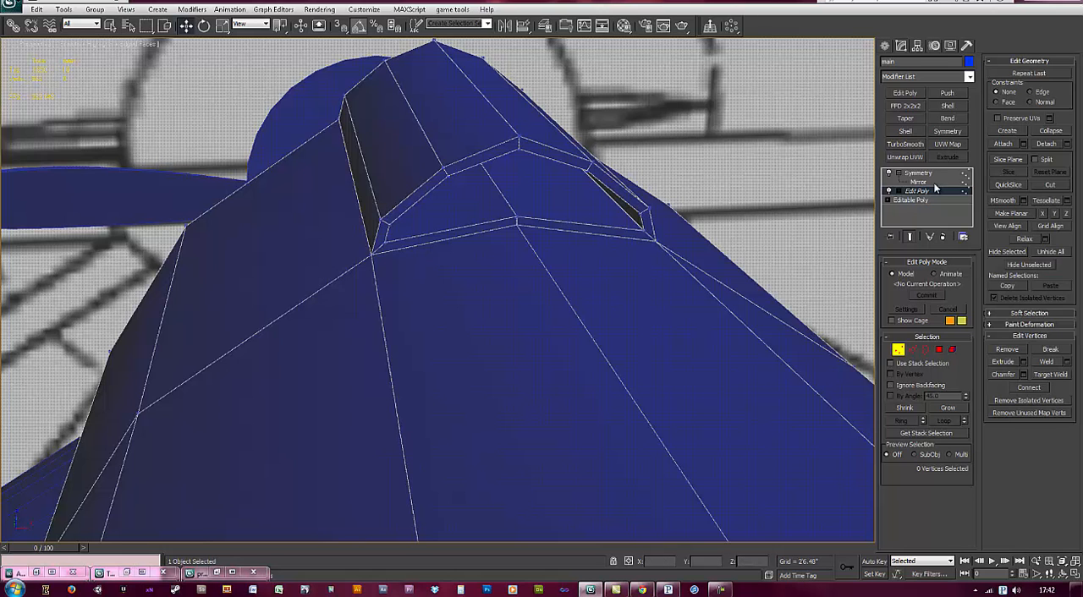
Step: Hide the Symmetry result in the viewport and select the lower edges along the side of the intake block
{"action": "left_click", "coordinate": [890, 173]}
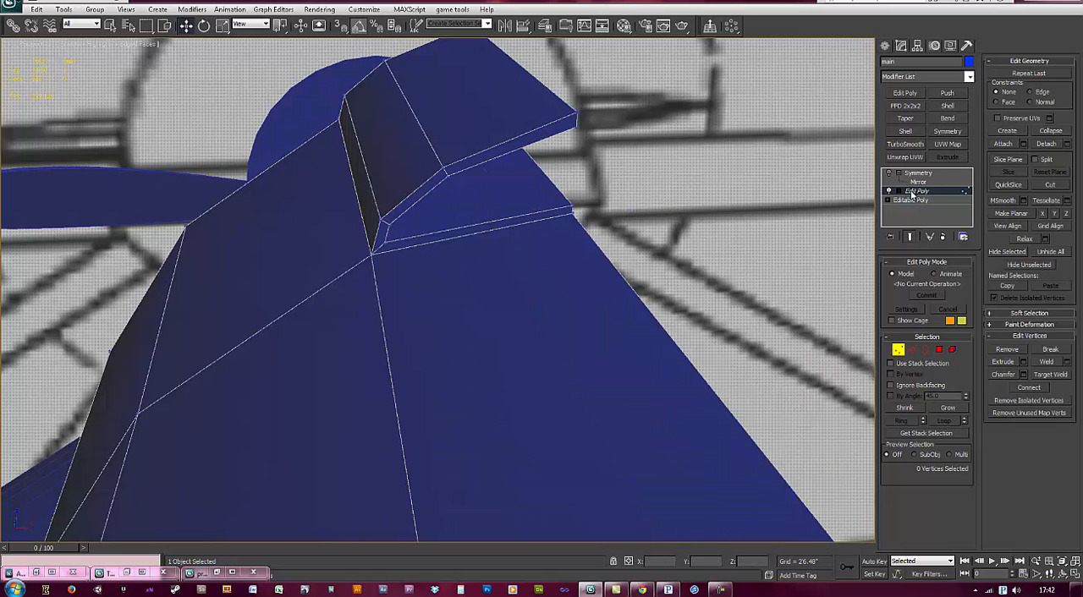
{"action": "left_click", "coordinate": [912, 350]}
{"action": "left_click", "coordinate": [374, 203]}
{"action": "double_click", "coordinate": [379, 200]}
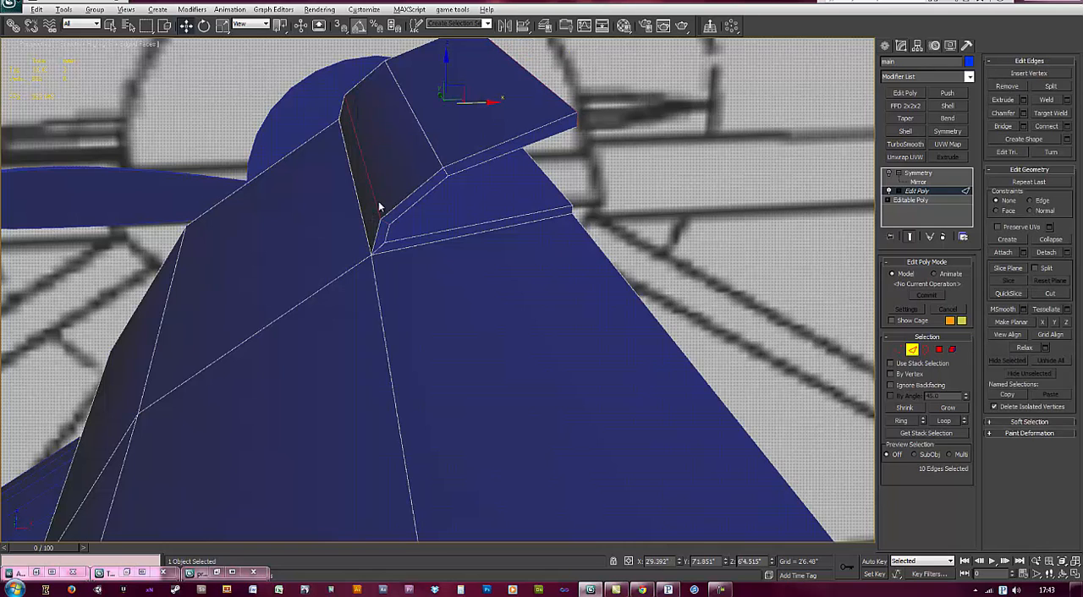
{"action": "mouse_move", "coordinate": [477, 186]}
{"action": "middle_mouse_down", "text": "alt"}
{"action": "mouse_move", "coordinate": [463, 185]}
{"action": "mouse_move", "coordinate": [484, 180]}
{"action": "middle_mouse_up", "text": "alt"}
{"action": "left_click", "coordinate": [407, 181]}
{"action": "left_click", "coordinate": [445, 214]}
{"action": "left_click", "coordinate": [424, 199], "text": "ctrl"}
{"action": "middle_click_drag", "start_coordinate": [435, 206], "coordinate": [575, 159], "text": "alt"}
{"action": "left_click", "coordinate": [419, 166], "text": "ctrl"}
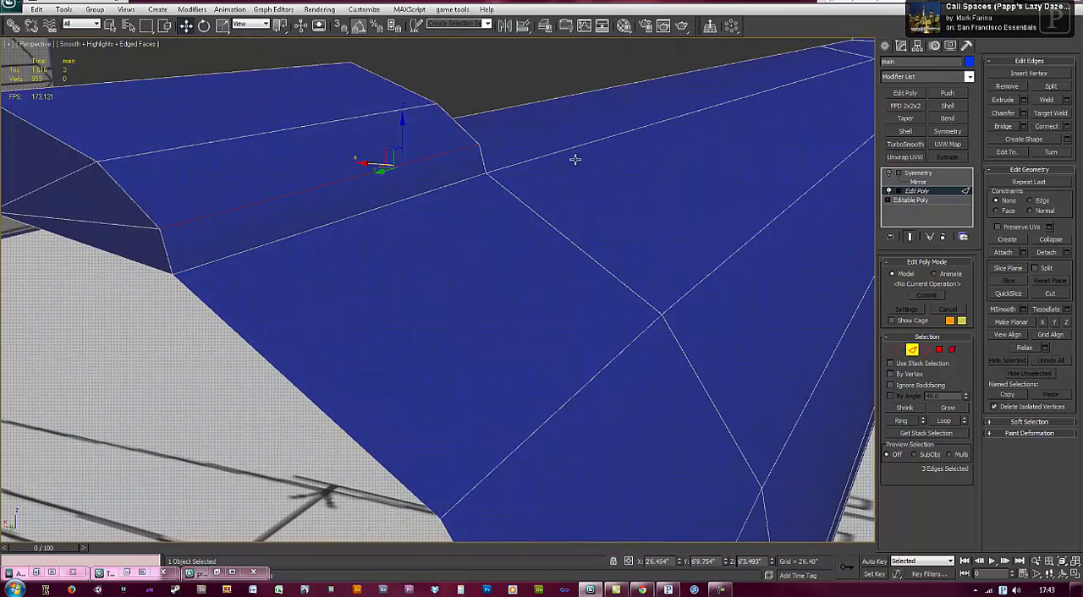
Step: Try to shift the selected side edges of the intake block along X
{"action": "left_click", "coordinate": [140, 227], "text": "ctrl"}
{"action": "middle_click_drag", "start_coordinate": [140, 226], "coordinate": [355, 154], "text": "alt"}
{"action": "left_click_drag", "start_coordinate": [354, 158], "coordinate": [363, 160]}
{"action": "key", "text": "ctrl+z"}
Step: Move the four vertices of the intake block's lower side edge inward and slightly up, to X 2'6.766"
{"action": "middle_click_drag", "start_coordinate": [466, 168], "coordinate": [558, 175], "text": "alt"}
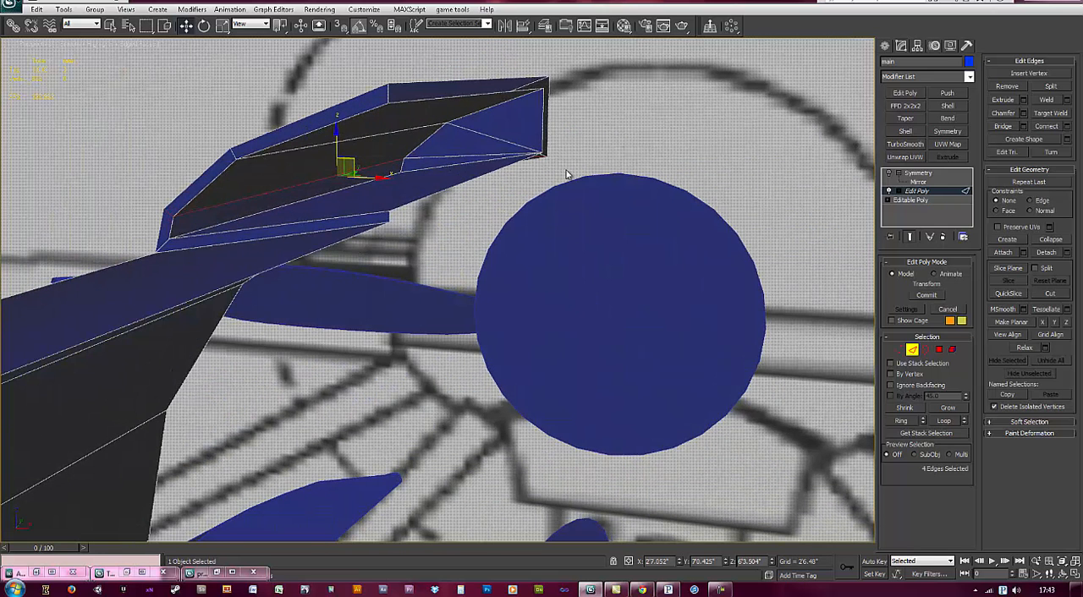
{"action": "left_click", "coordinate": [898, 349]}
{"action": "left_click_drag", "start_coordinate": [596, 197], "coordinate": [537, 139], "text": "alt"}
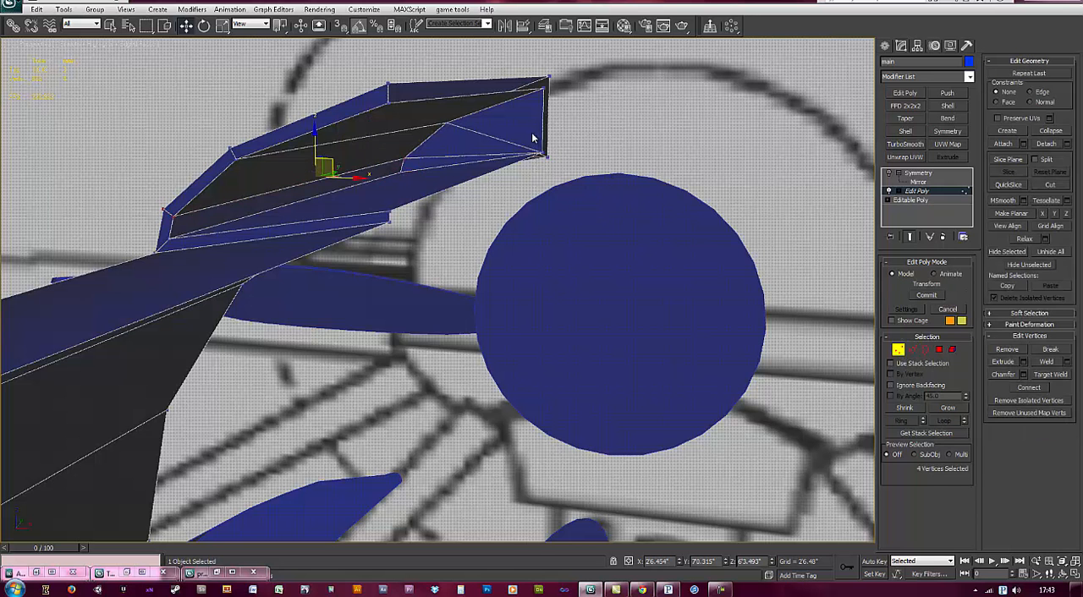
{"action": "middle_click_drag", "start_coordinate": [395, 170], "coordinate": [405, 176], "text": "alt"}
{"action": "left_click_drag", "start_coordinate": [330, 159], "coordinate": [337, 156]}
{"action": "middle_click_drag", "start_coordinate": [304, 171], "coordinate": [313, 167], "text": "alt"}
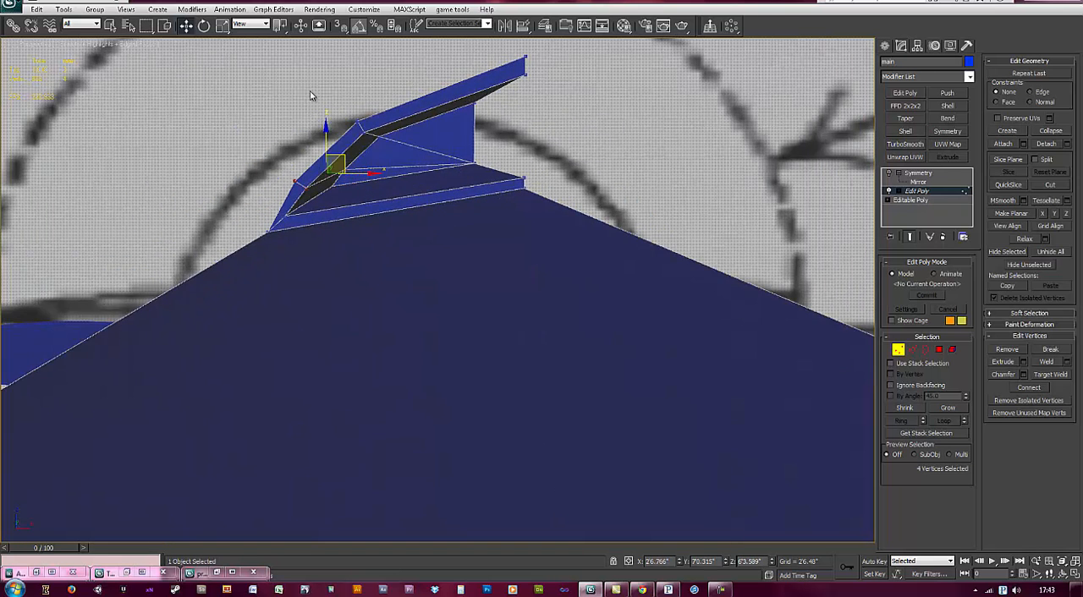
{"action": "middle_click_drag", "start_coordinate": [391, 135], "coordinate": [381, 123], "text": "alt"}
{"action": "left_click_drag", "start_coordinate": [386, 124], "coordinate": [399, 125]}
{"action": "left_click_drag", "start_coordinate": [457, 79], "coordinate": [457, 78]}
{"action": "middle_click_drag", "start_coordinate": [553, 116], "coordinate": [554, 151], "text": "alt"}
{"action": "left_click_drag", "start_coordinate": [457, 108], "coordinate": [476, 94]}
{"action": "middle_click_drag", "start_coordinate": [476, 94], "coordinate": [441, 258], "text": "alt"}
{"action": "left_click", "coordinate": [898, 351]}
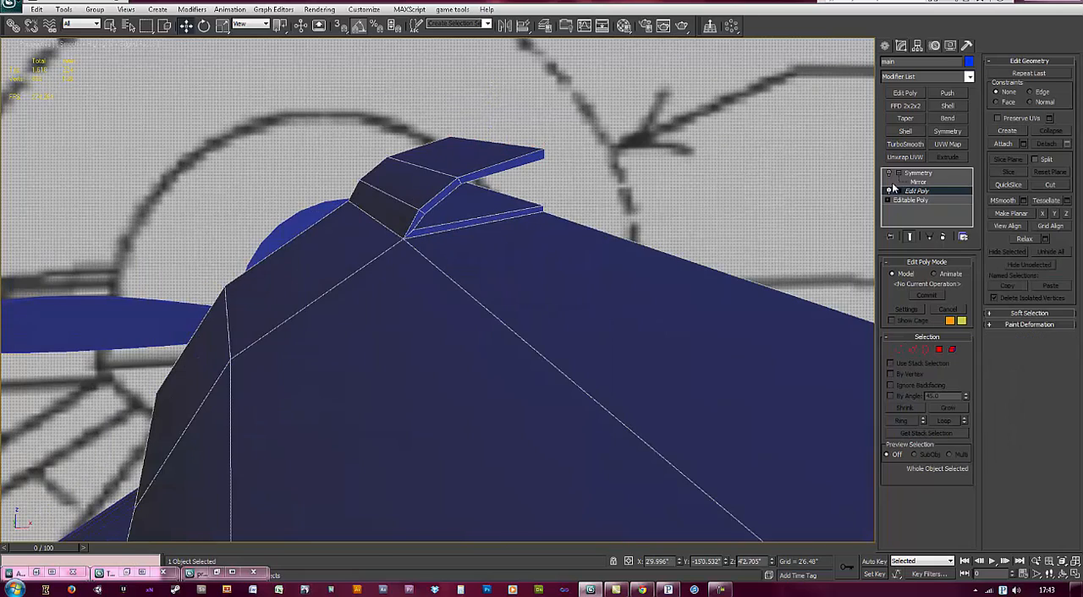
Step: Return to the Symmetry modifier, show the mirrored result and examine the whole body from a distance
{"action": "left_click", "coordinate": [918, 173]}
{"action": "middle_click_drag", "start_coordinate": [491, 237], "coordinate": [463, 386], "text": "alt"}
{"action": "scroll", "coordinate": [387, 223], "scroll_direction": "down", "scroll_amount": 4}
{"action": "scroll", "coordinate": [463, 386], "scroll_direction": "down", "scroll_amount": 2}
{"action": "scroll", "coordinate": [465, 391], "scroll_direction": "down", "scroll_amount": 1}
{"action": "middle_click_drag", "start_coordinate": [387, 406], "coordinate": [386, 352]}
{"action": "left_click", "coordinate": [471, 455]}
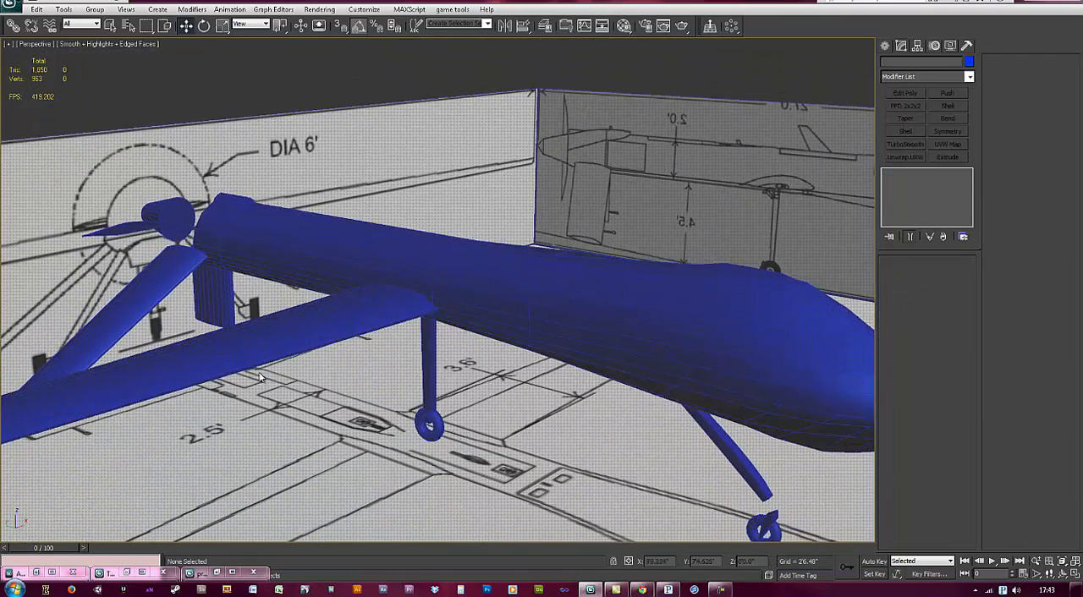
Step: Select the main body, frame its rear end in the left view and delete its Symmetry modifier
{"action": "middle_click_drag", "start_coordinate": [285, 382], "coordinate": [374, 377]}
{"action": "left_click", "coordinate": [356, 234]}
{"action": "middle_click_drag", "start_coordinate": [316, 253], "coordinate": [576, 310]}
{"action": "key", "text": "l"}
{"action": "scroll", "coordinate": [373, 254], "scroll_direction": "up", "scroll_amount": 1}
{"action": "scroll", "coordinate": [466, 308], "scroll_direction": "up", "scroll_amount": 2}
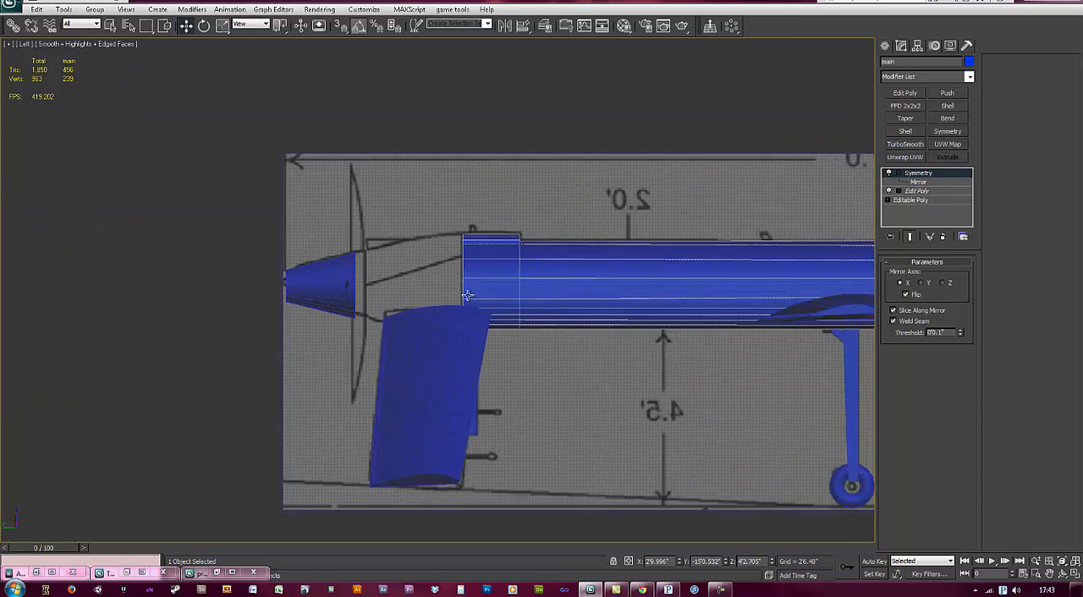
{"action": "scroll", "coordinate": [465, 307], "scroll_direction": "up", "scroll_amount": 2}
{"action": "middle_click_drag", "start_coordinate": [488, 247], "coordinate": [502, 258]}
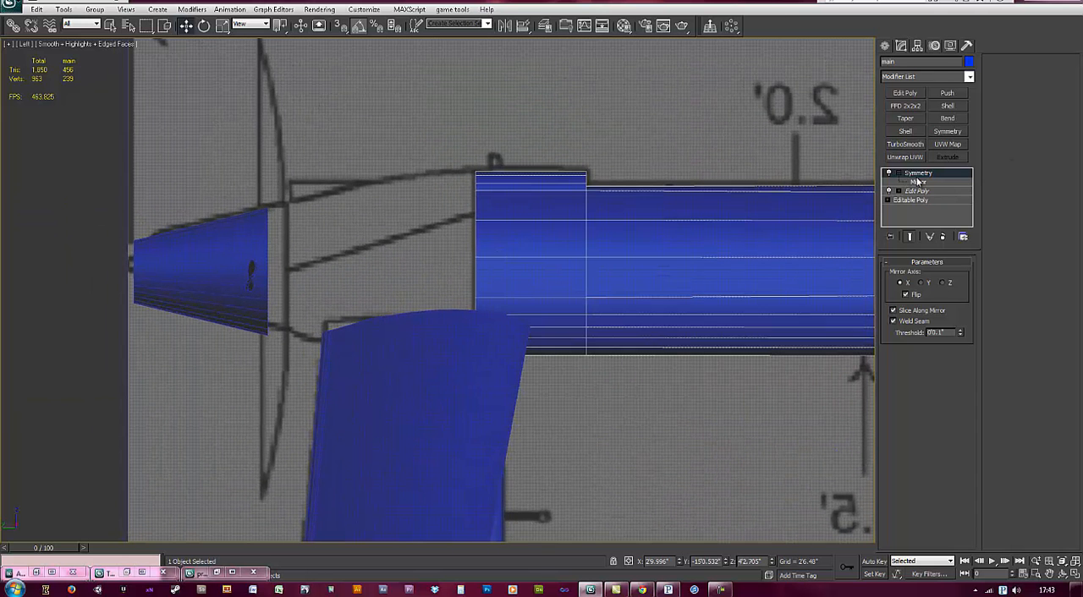
{"action": "left_click", "coordinate": [944, 239]}
{"action": "middle_click_drag", "start_coordinate": [764, 255], "coordinate": [746, 255]}
{"action": "left_click", "coordinate": [898, 349]}
{"action": "left_click_drag", "start_coordinate": [458, 238], "coordinate": [472, 306]}
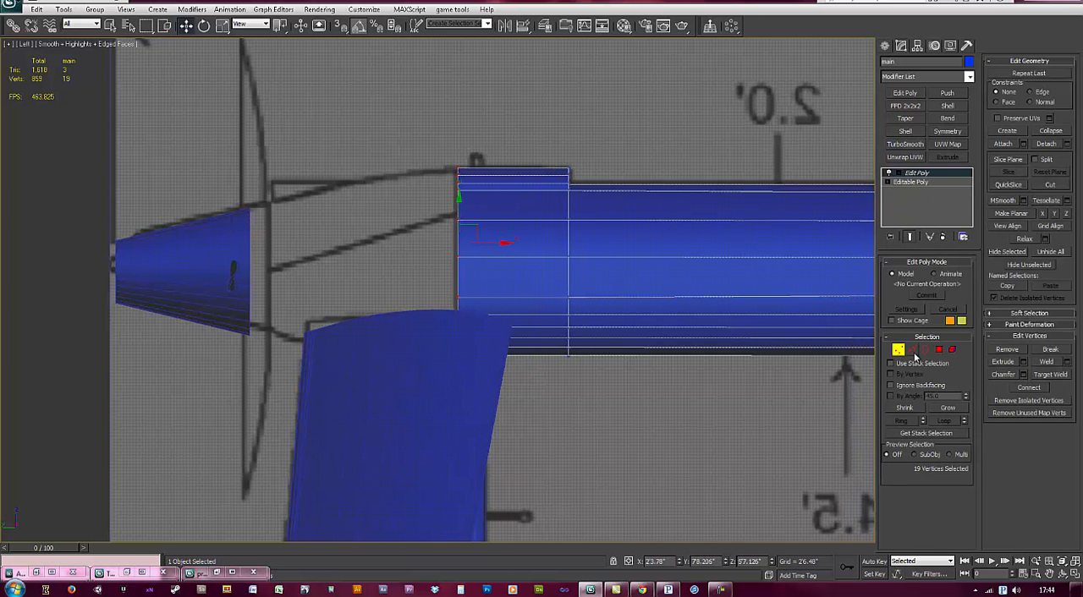
{"action": "left_click", "coordinate": [915, 351], "text": "ctrl"}
{"action": "left_click_drag", "start_coordinate": [719, 438], "coordinate": [517, 151], "text": "alt"}
{"action": "middle_click_drag", "start_coordinate": [426, 198], "coordinate": [524, 245]}
{"action": "left_click_drag", "start_coordinate": [593, 297], "coordinate": [513, 289], "text": "shift"}
{"action": "key", "text": "ctrl+z"}
{"action": "scroll", "coordinate": [567, 262], "scroll_direction": "up", "scroll_amount": 5}
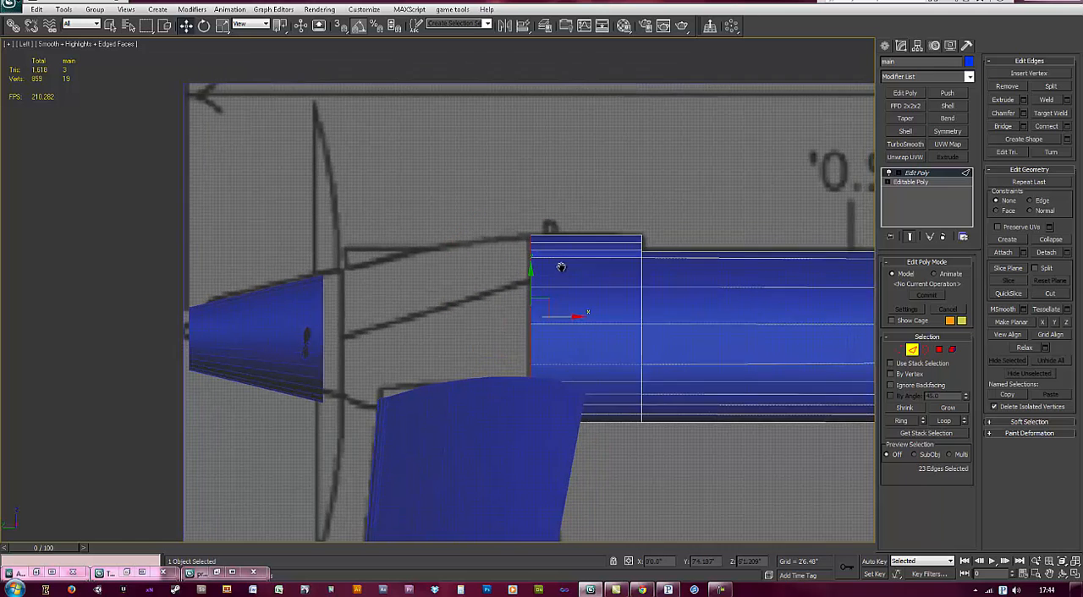
Step: Try to extrude the body's rear end edges back toward the propeller and scale the new end down
{"action": "key", "text": "F3"}
{"action": "middle_click_drag", "start_coordinate": [565, 264], "coordinate": [557, 283]}
{"action": "scroll", "coordinate": [557, 267], "scroll_direction": "up", "scroll_amount": 2}
{"action": "left_click_drag", "start_coordinate": [572, 313], "coordinate": [511, 215], "text": "alt"}
{"action": "middle_click_drag", "start_coordinate": [518, 298], "coordinate": [512, 265]}
{"action": "key", "text": "F3"}
{"action": "scroll", "coordinate": [533, 296], "scroll_direction": "up", "scroll_amount": 4}
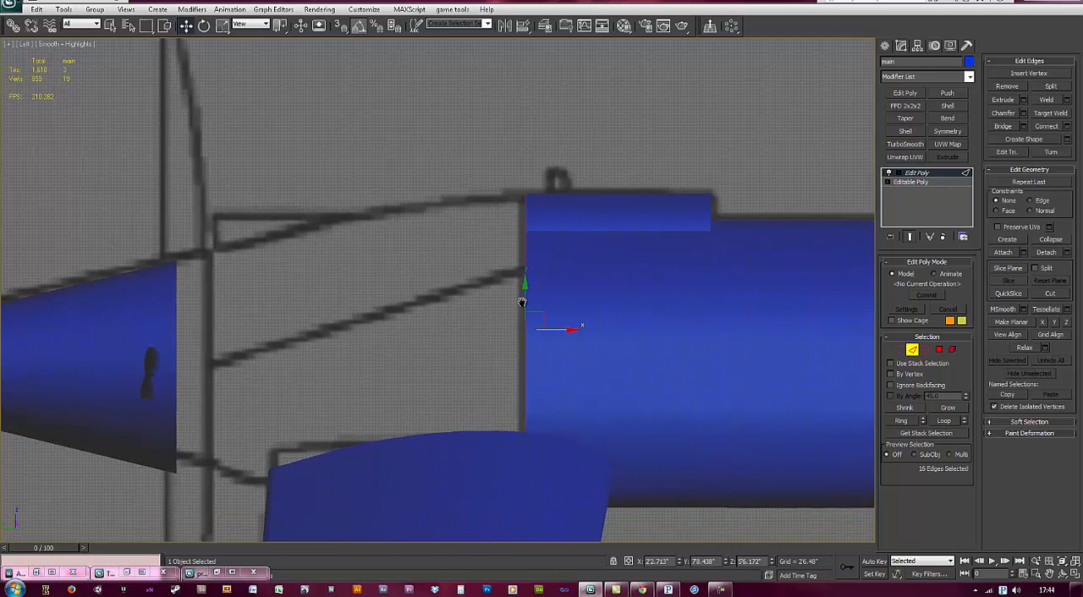
{"action": "key", "text": "F4"}
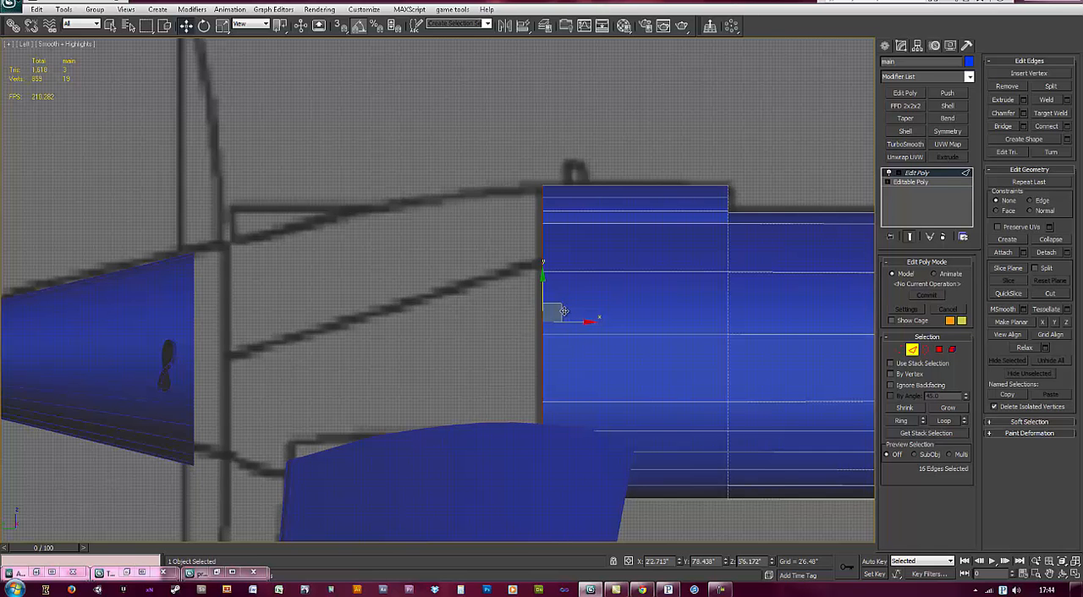
{"action": "left_click_drag", "start_coordinate": [575, 320], "coordinate": [260, 308], "text": "shift"}
{"action": "key", "text": "r"}
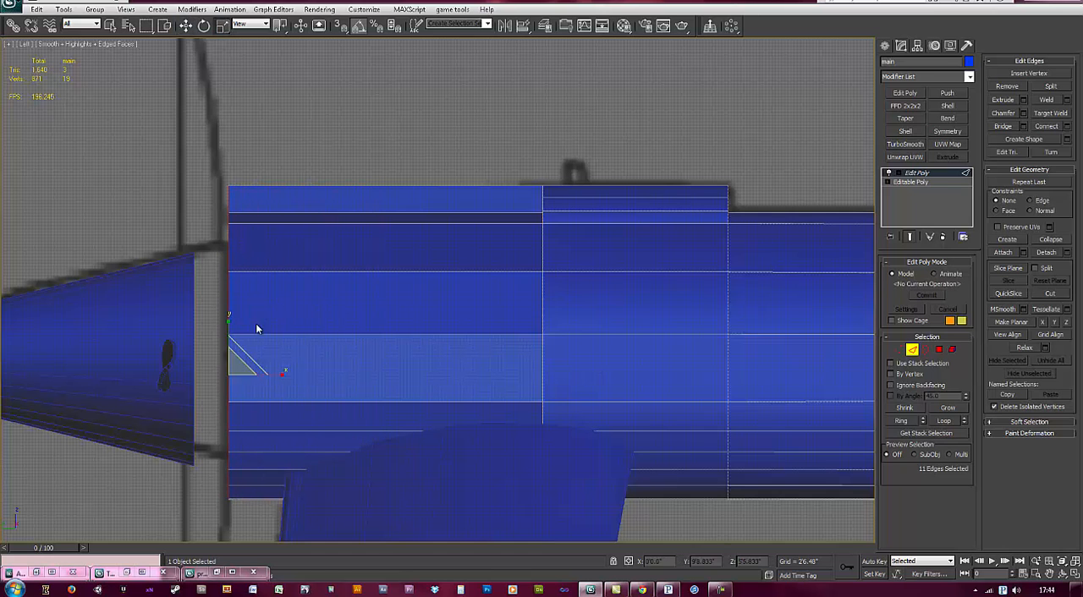
{"action": "left_click_drag", "start_coordinate": [233, 367], "coordinate": [243, 388]}
{"action": "middle_click_drag", "start_coordinate": [608, 367], "coordinate": [378, 340], "text": "alt"}
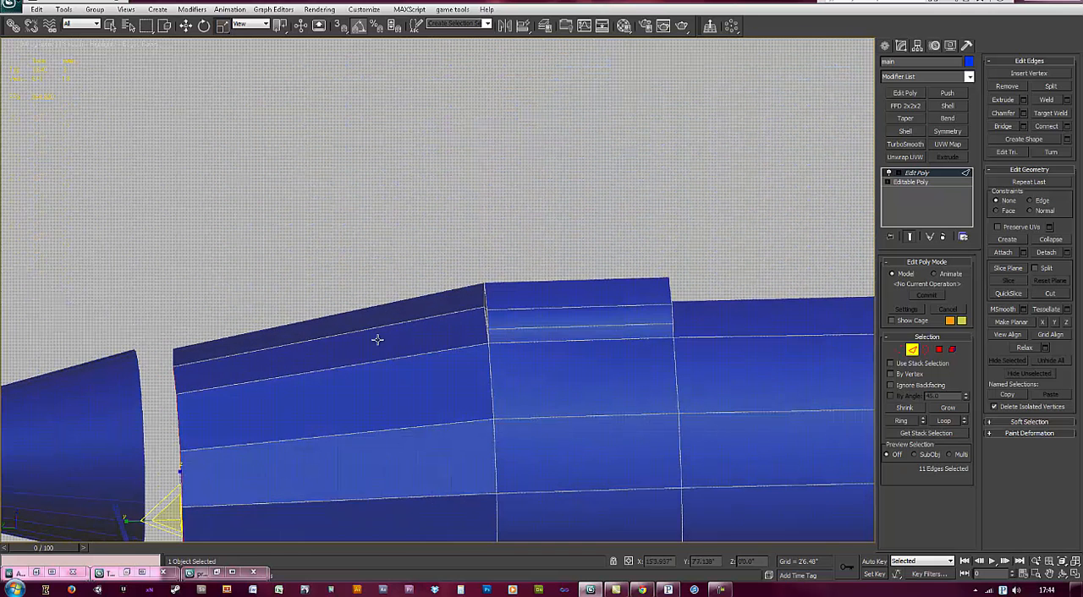
Step: Try to delete the top polygon strip of the new tail section behind the intake block
{"action": "left_click", "coordinate": [939, 350]}
{"action": "left_click", "coordinate": [450, 306]}
{"action": "left_click", "coordinate": [463, 310]}
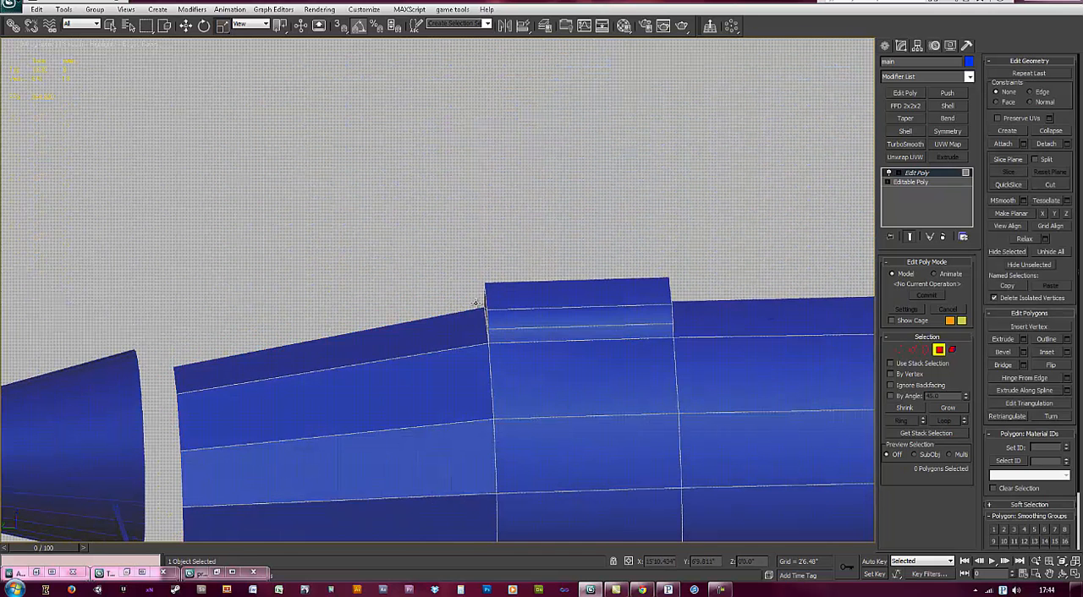
Step: Examine the intake block and the rear section's side polygons from several angles and in the left view
{"action": "middle_click_drag", "start_coordinate": [516, 318], "coordinate": [643, 370], "text": "alt"}
{"action": "left_click", "coordinate": [641, 432]}
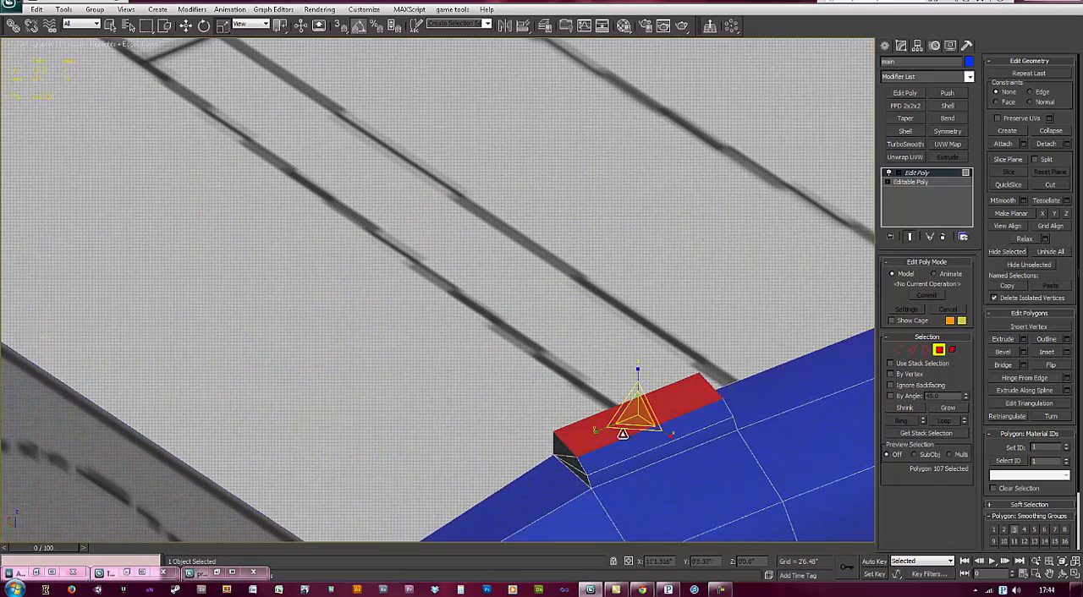
{"action": "key", "text": "z"}
{"action": "middle_click_drag", "start_coordinate": [583, 454], "coordinate": [477, 437], "text": "alt"}
{"action": "middle_click_drag", "start_coordinate": [586, 419], "coordinate": [443, 266], "text": "alt"}
{"action": "scroll", "coordinate": [430, 346], "scroll_direction": "down", "scroll_amount": 2}
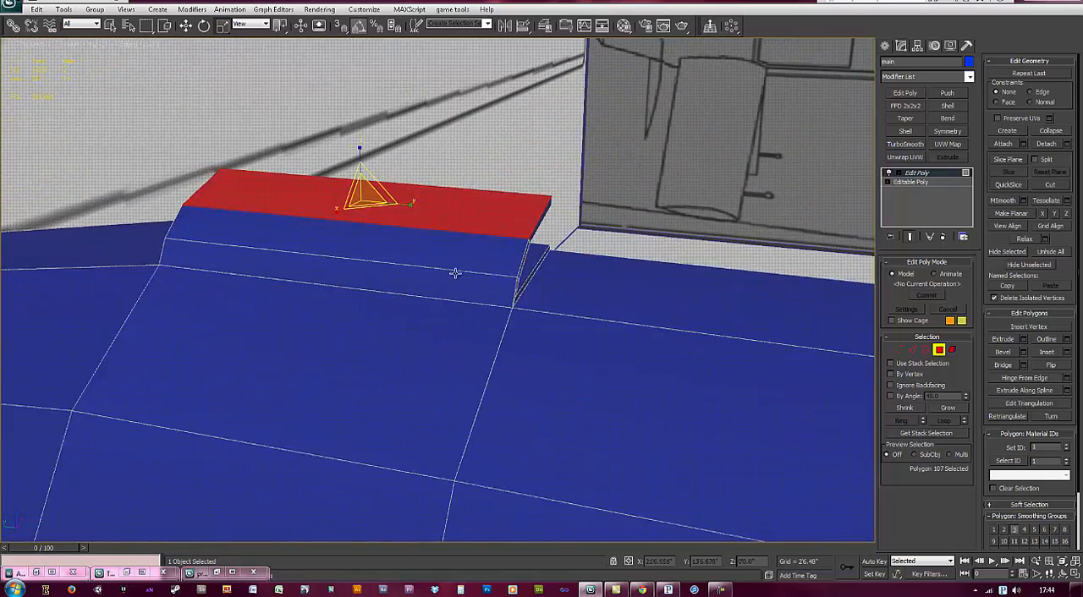
{"action": "scroll", "coordinate": [495, 333], "scroll_direction": "down", "scroll_amount": 5}
{"action": "middle_click_drag", "start_coordinate": [507, 423], "coordinate": [296, 298]}
{"action": "left_click", "coordinate": [806, 243]}
{"action": "key", "text": "z"}
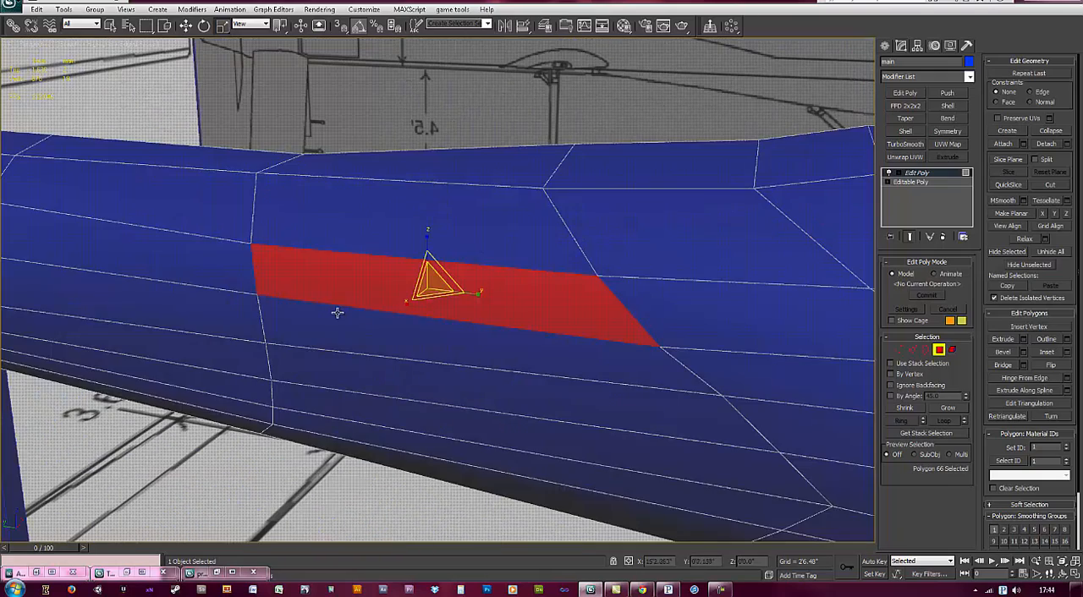
{"action": "key", "text": "shift+z"}
{"action": "key", "text": "shift+z"}
{"action": "key", "text": "shift+y"}
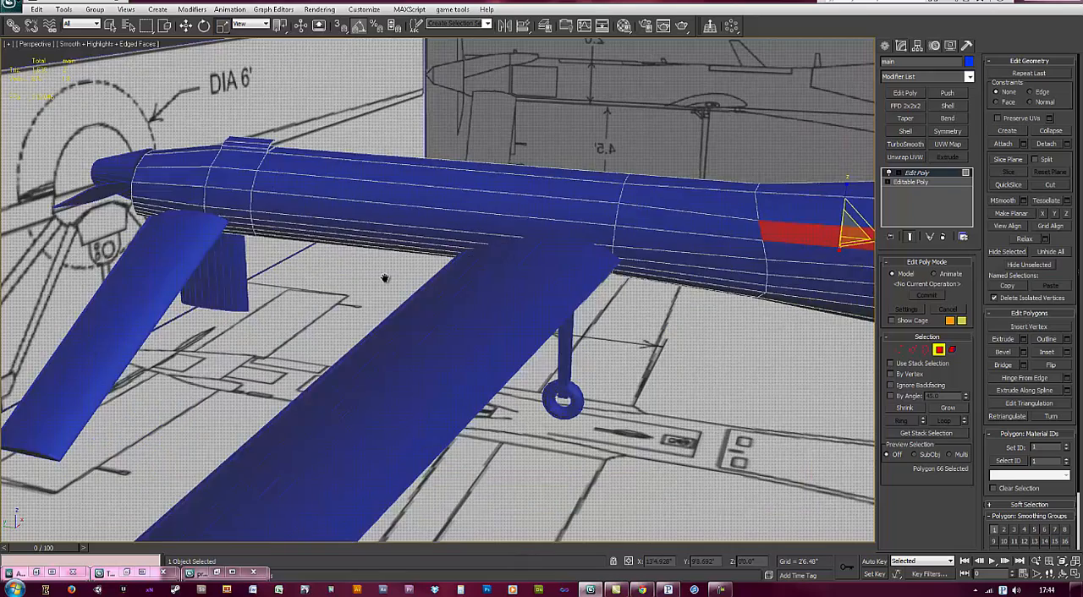
{"action": "key", "text": "shift+z"}
{"action": "key", "text": "shift+z"}
{"action": "key", "text": "shift+z"}
{"action": "left_click", "coordinate": [412, 303]}
{"action": "middle_click_drag", "start_coordinate": [414, 299], "coordinate": [327, 339]}
{"action": "key", "text": "l"}
{"action": "key", "text": "z"}
{"action": "scroll", "coordinate": [286, 314], "scroll_direction": "down", "scroll_amount": 8}
{"action": "middle_click_drag", "start_coordinate": [305, 380], "coordinate": [583, 306]}
{"action": "scroll", "coordinate": [547, 298], "scroll_direction": "up", "scroll_amount": 1}
{"action": "key", "text": "l"}
{"action": "key", "text": "z"}
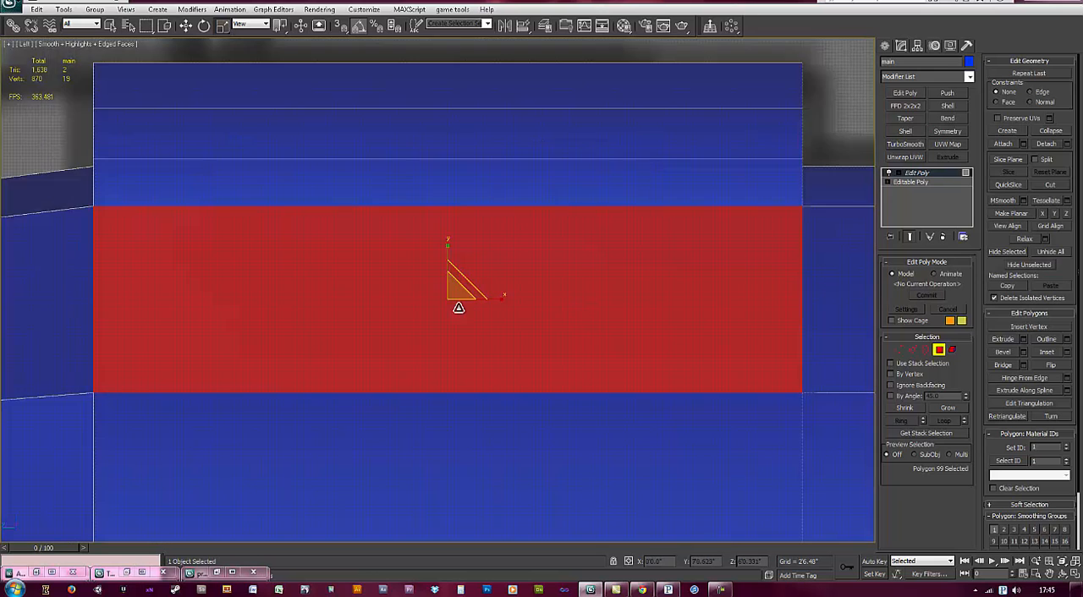
Step: Undo the polygon deletion, scaling and extrusion of the new tail section
{"action": "middle_click_drag", "start_coordinate": [237, 277], "coordinate": [497, 267]}
{"action": "scroll", "coordinate": [496, 267], "scroll_direction": "down", "scroll_amount": 6}
{"action": "key", "text": "ctrl+z"}
{"action": "key", "text": "ctrl+z"}
{"action": "key", "text": "ctrl+z"}
{"action": "key", "text": "ctrl+z"}
{"action": "key", "text": "ctrl+z"}
Step: Delete the three small polygons at the rear end of the intake block
{"action": "middle_click_drag", "start_coordinate": [358, 335], "coordinate": [567, 343]}
{"action": "left_click", "coordinate": [525, 249]}
{"action": "left_click", "coordinate": [523, 239], "text": "ctrl"}
{"action": "left_click", "coordinate": [516, 224], "text": "ctrl"}
{"action": "key", "text": "Delete"}
Step: Select the 12 border edges of the body's rear end in the left wireframe view, excluding the block's inner edges
{"action": "middle_click_drag", "start_coordinate": [558, 286], "coordinate": [533, 268]}
{"action": "key", "text": "l"}
{"action": "scroll", "coordinate": [287, 271], "scroll_direction": "up", "scroll_amount": 6}
{"action": "scroll", "coordinate": [439, 281], "scroll_direction": "up", "scroll_amount": 4}
{"action": "key", "text": "F3"}
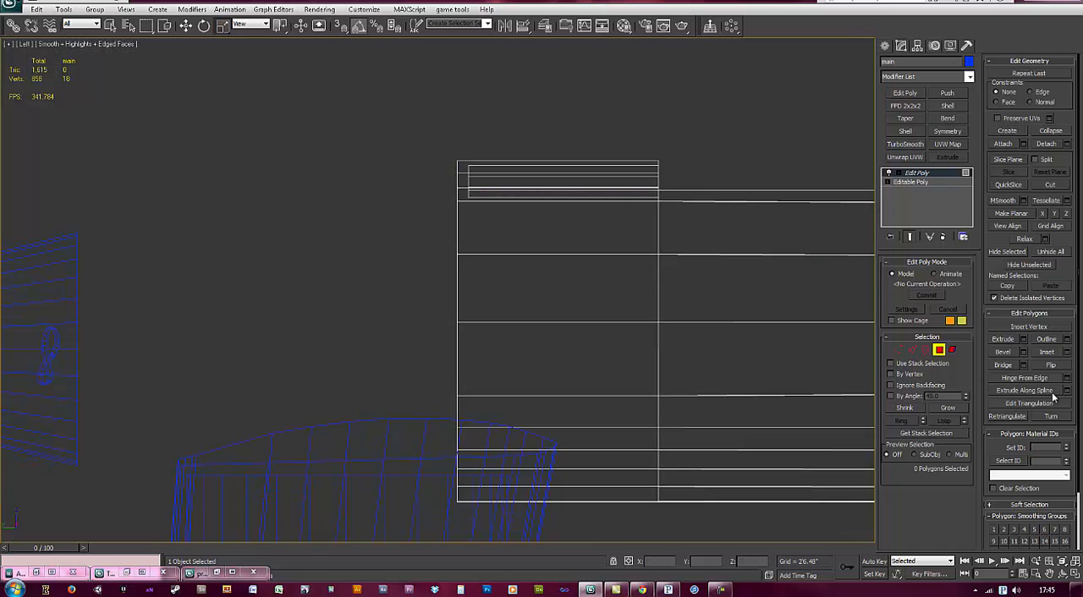
{"action": "left_click", "coordinate": [913, 350]}
{"action": "left_click_drag", "start_coordinate": [358, 123], "coordinate": [449, 201]}
{"action": "left_click_drag", "start_coordinate": [515, 216], "coordinate": [463, 105], "text": "alt"}
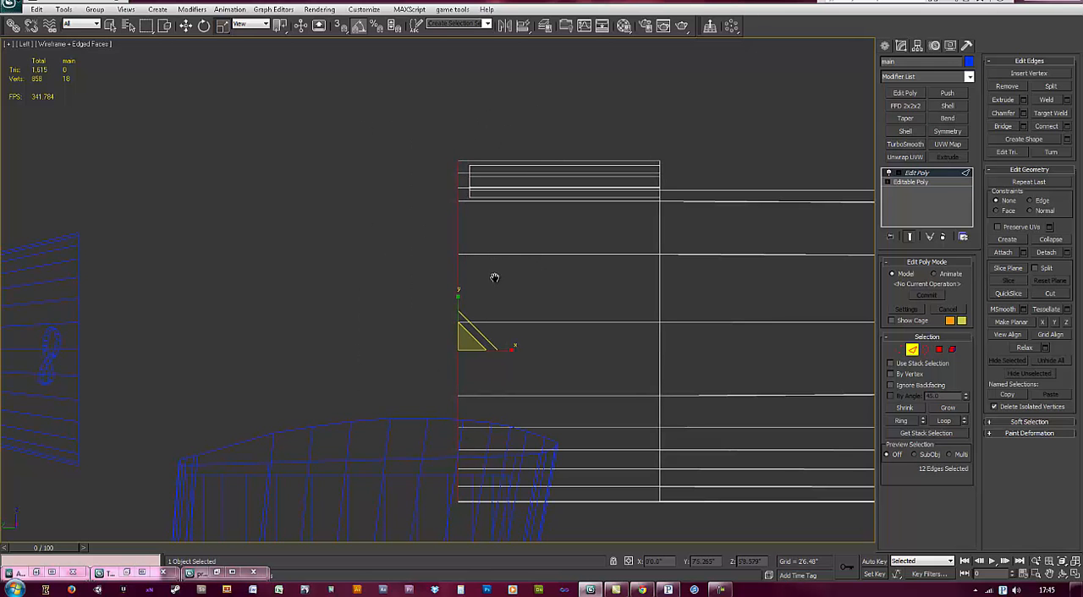
{"action": "middle_click_drag", "start_coordinate": [497, 279], "coordinate": [505, 278]}
{"action": "key", "text": "F3"}
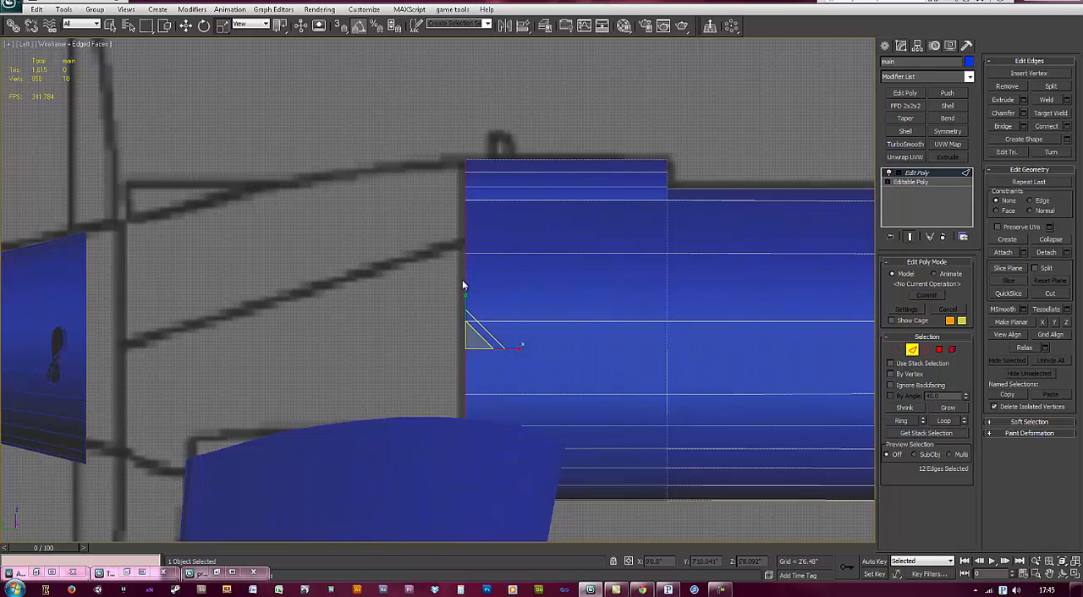
Step: Try to extrude the rear border edges back to the propeller in a single section and scale its end
{"action": "scroll", "coordinate": [514, 331], "scroll_direction": "down", "scroll_amount": 2}
{"action": "key", "text": "w"}
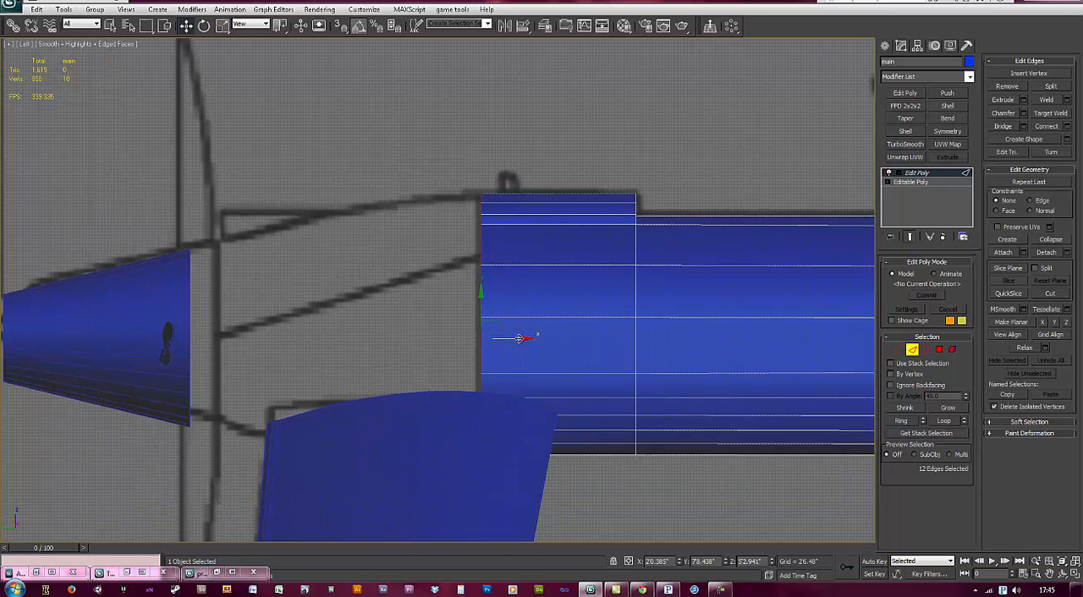
{"action": "left_click_drag", "start_coordinate": [523, 342], "coordinate": [273, 330], "text": "shift"}
{"action": "key", "text": "ctrl+z"}
{"action": "left_click_drag", "start_coordinate": [525, 339], "coordinate": [234, 361], "text": "shift"}
{"action": "key", "text": "r"}
{"action": "key", "text": "ctrl+z"}
{"action": "key", "text": "ctrl+z"}
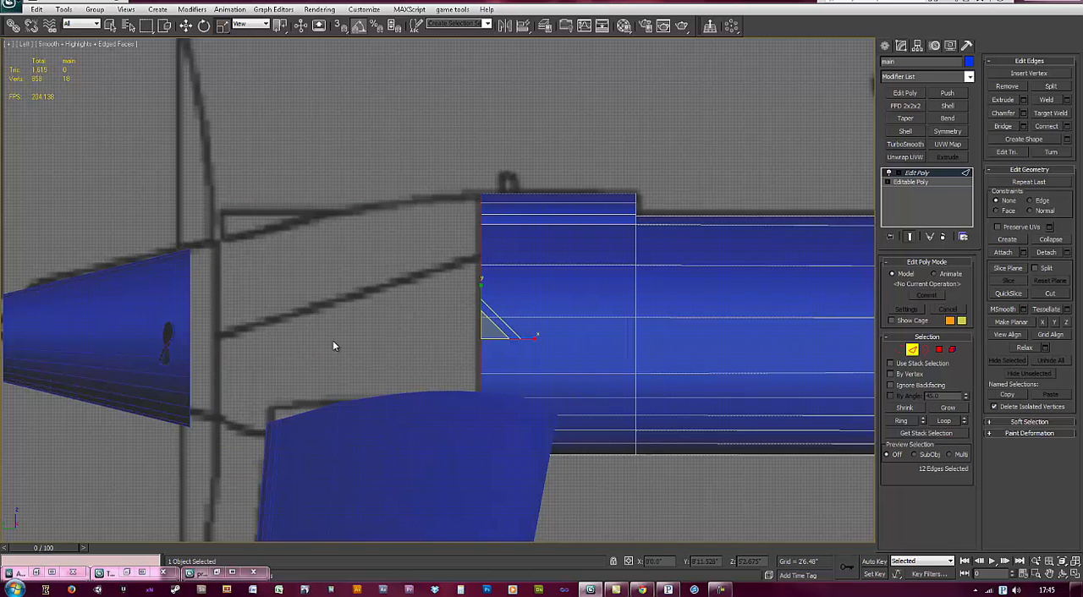
Step: Make the body see-through, extrude the rear border edges partway toward the propeller and scale them to 84 percent
{"action": "key", "text": "alt+x"}
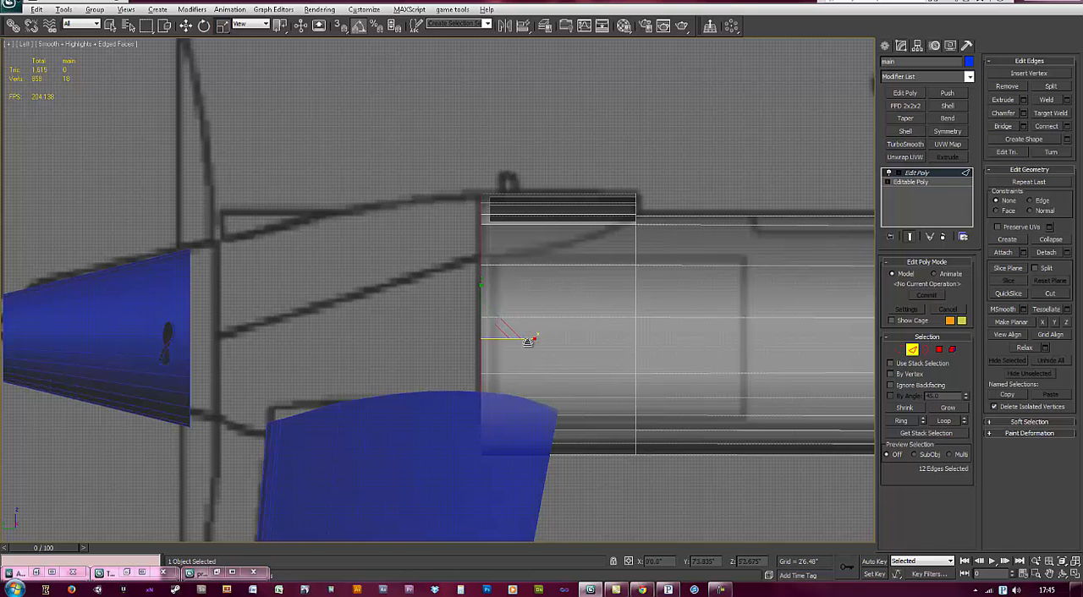
{"action": "key", "text": "w"}
{"action": "left_click_drag", "start_coordinate": [526, 339], "coordinate": [316, 343], "text": "shift"}
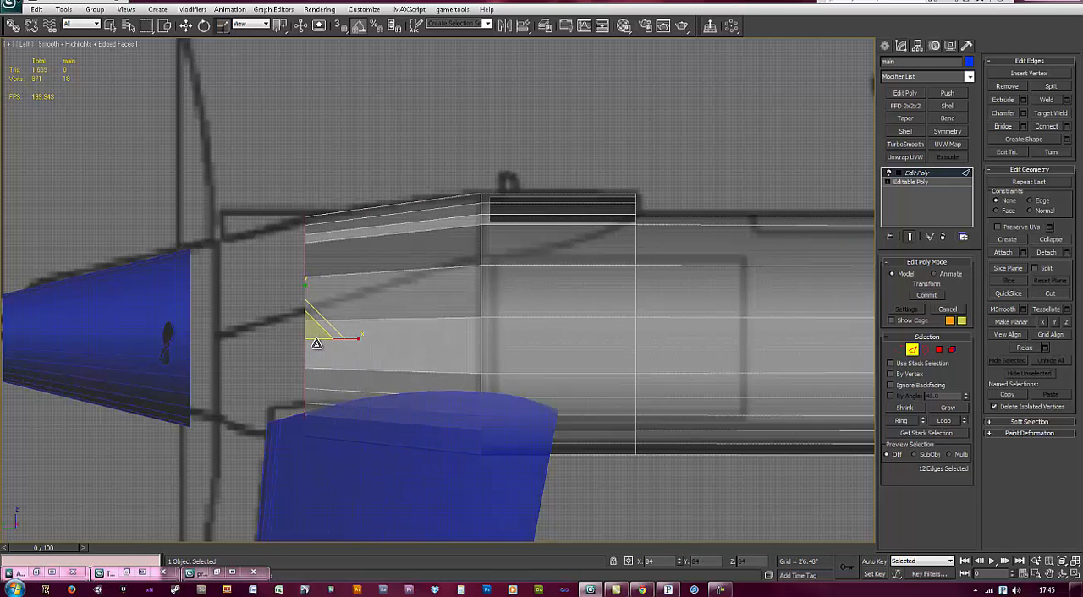
Step: Extrude a second tail section up to the propeller, taper it to the blueprint outline and restore the body's opaque display
{"action": "key", "text": "w"}
{"action": "left_click_drag", "start_coordinate": [350, 339], "coordinate": [237, 344], "text": "shift"}
{"action": "key", "text": "r"}
{"action": "middle_click_drag", "start_coordinate": [268, 371], "coordinate": [374, 392]}
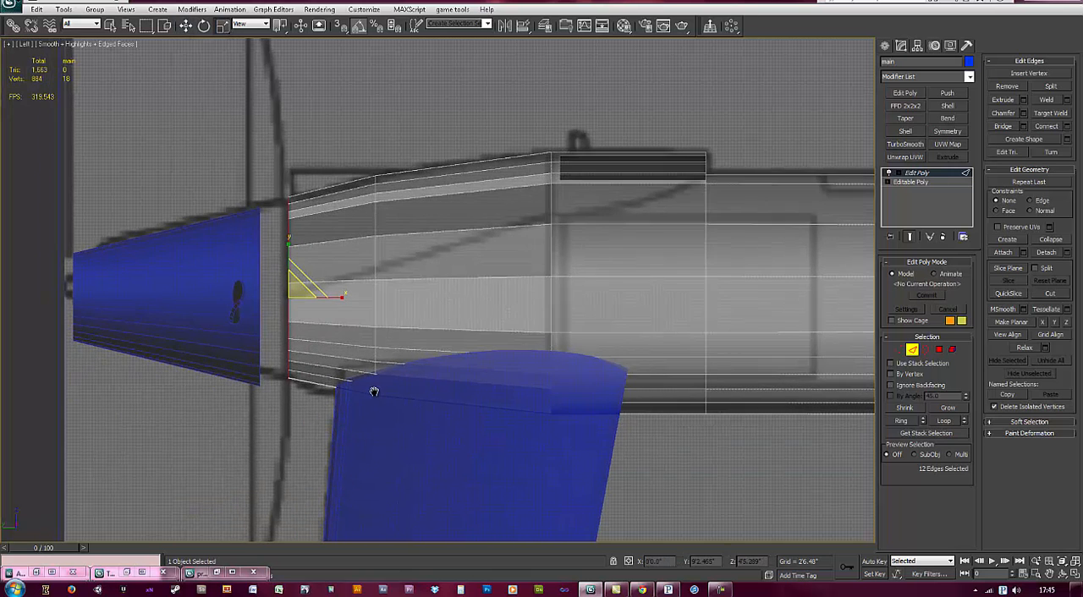
{"action": "middle_click_drag", "start_coordinate": [424, 338], "coordinate": [317, 338]}
{"action": "mouse_move", "coordinate": [605, 316]}
{"action": "middle_mouse_down"}
{"action": "mouse_move", "coordinate": [511, 324]}
{"action": "mouse_move", "coordinate": [523, 323]}
{"action": "middle_mouse_up"}
{"action": "left_click", "coordinate": [913, 350]}
{"action": "key", "text": "alt+x"}
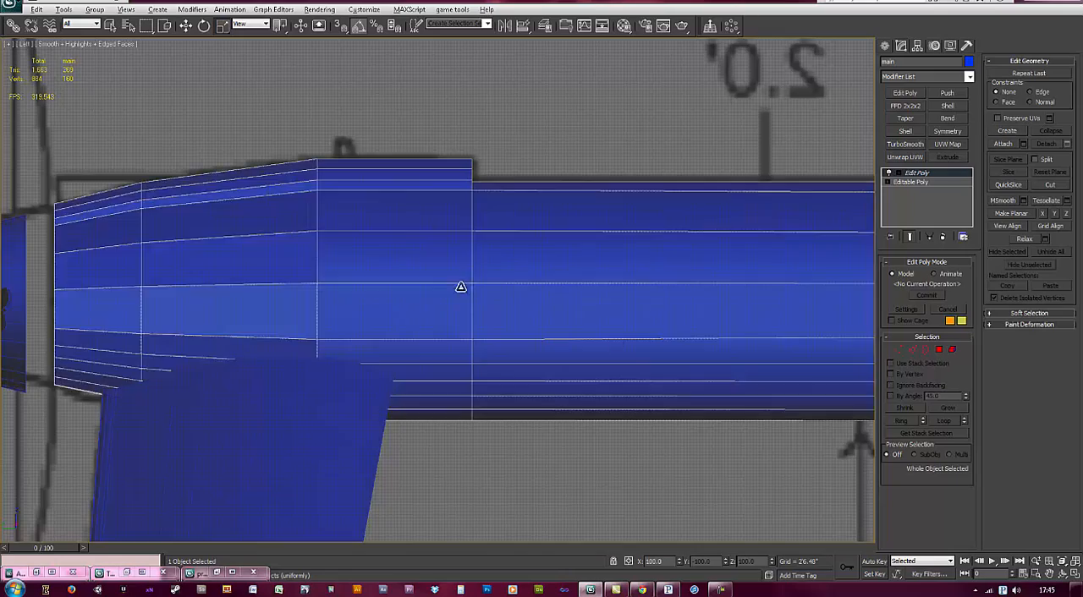
Step: Examine the new tapered tail section and the intake block from the side and in perspective
{"action": "middle_click_drag", "start_coordinate": [693, 338], "coordinate": [184, 282]}
{"action": "scroll", "coordinate": [550, 223], "scroll_direction": "down", "scroll_amount": 5}
{"action": "middle_click_drag", "start_coordinate": [677, 240], "coordinate": [647, 259]}
{"action": "middle_click_drag", "start_coordinate": [648, 259], "coordinate": [407, 252], "text": "alt"}
{"action": "scroll", "coordinate": [407, 252], "scroll_direction": "up", "scroll_amount": 5}
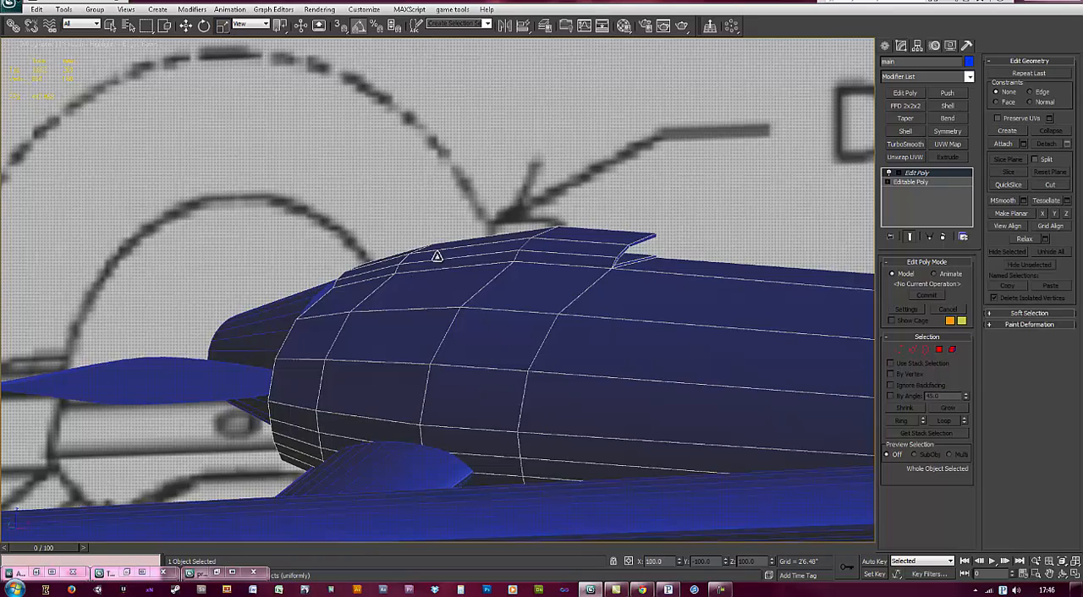
{"action": "middle_click_drag", "start_coordinate": [474, 258], "coordinate": [243, 160], "text": "alt"}
{"action": "scroll", "coordinate": [292, 181], "scroll_direction": "down", "scroll_amount": 2}
{"action": "middle_click_drag", "start_coordinate": [408, 240], "coordinate": [368, 234], "text": "alt"}
Step: Trace the small front fin above the body in the side view as a closed four-point line following the blueprint
{"action": "key", "text": "l"}
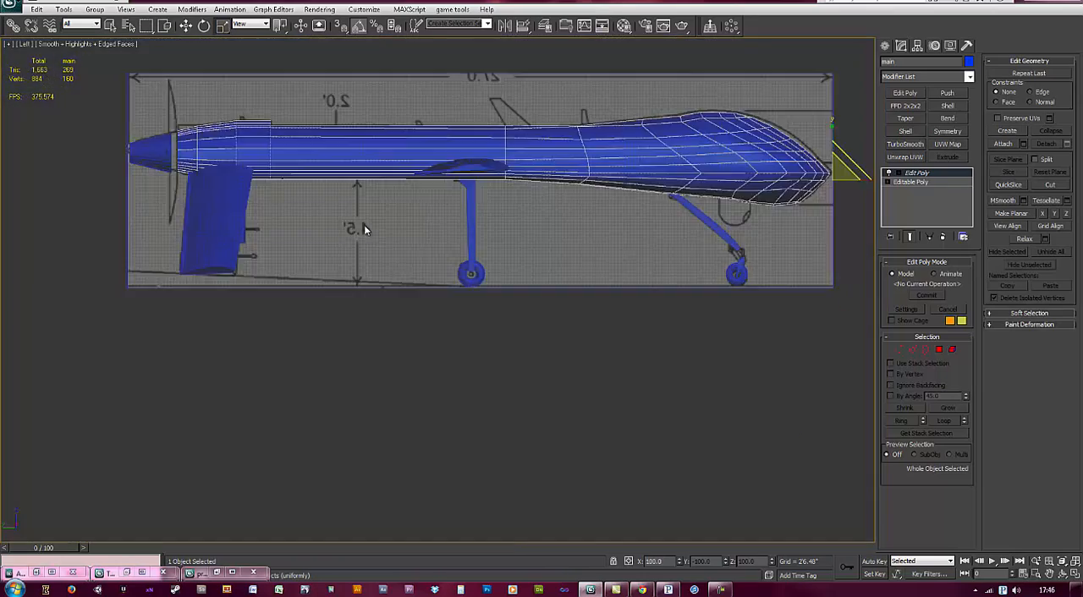
{"action": "key", "text": "z"}
{"action": "scroll", "coordinate": [466, 272], "scroll_direction": "up", "scroll_amount": 1}
{"action": "scroll", "coordinate": [698, 253], "scroll_direction": "up", "scroll_amount": 4}
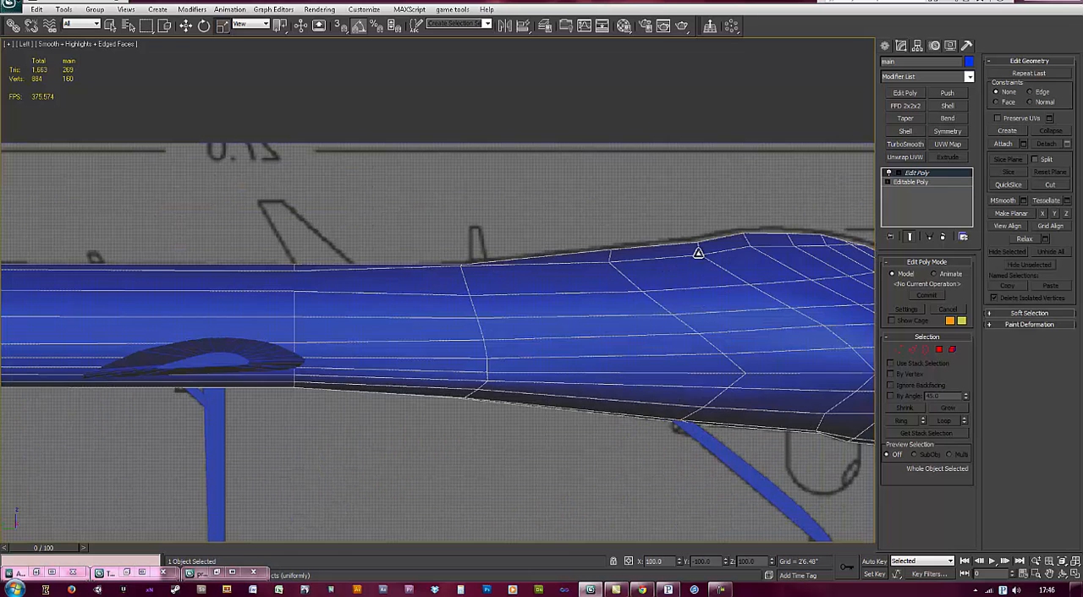
{"action": "left_click", "coordinate": [566, 154]}
{"action": "left_click", "coordinate": [885, 47]}
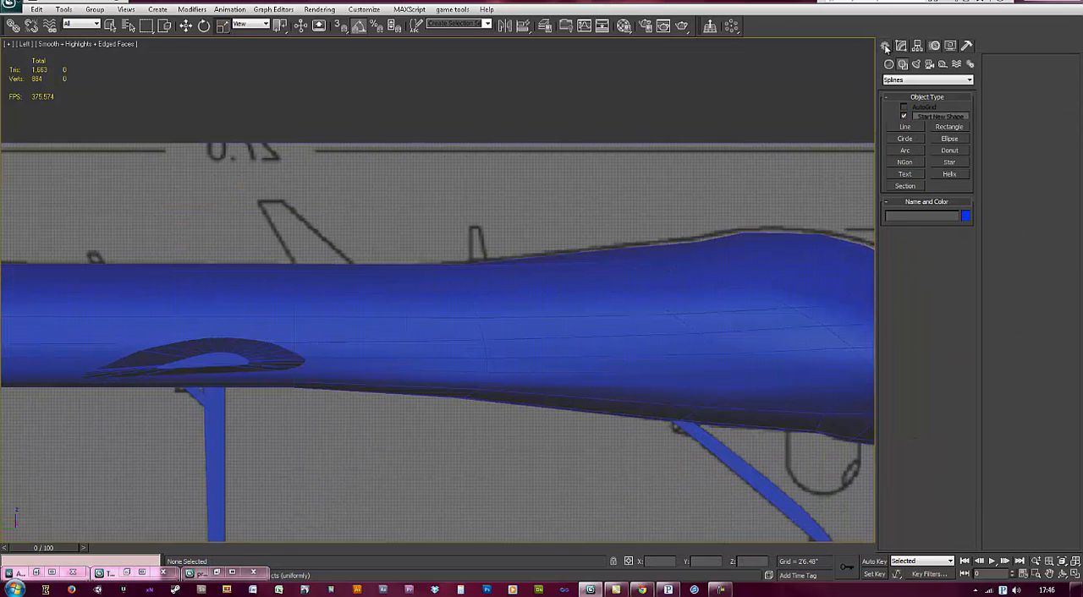
{"action": "left_click", "coordinate": [905, 127]}
{"action": "scroll", "coordinate": [395, 254], "scroll_direction": "up", "scroll_amount": 2}
{"action": "scroll", "coordinate": [473, 265], "scroll_direction": "up", "scroll_amount": 1}
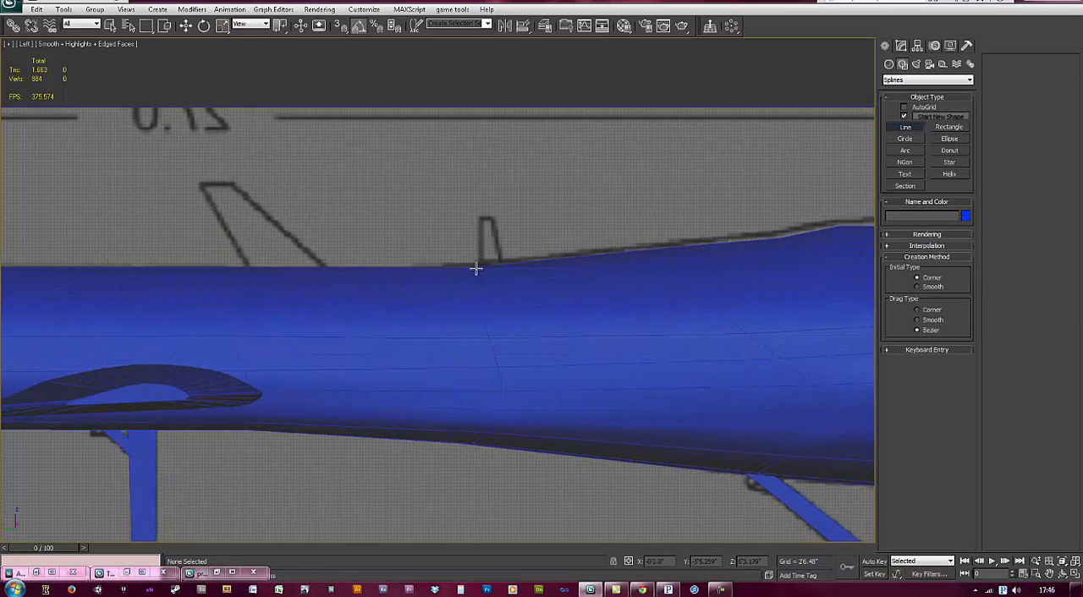
{"action": "left_click", "coordinate": [480, 269]}
{"action": "right_click", "coordinate": [481, 224]}
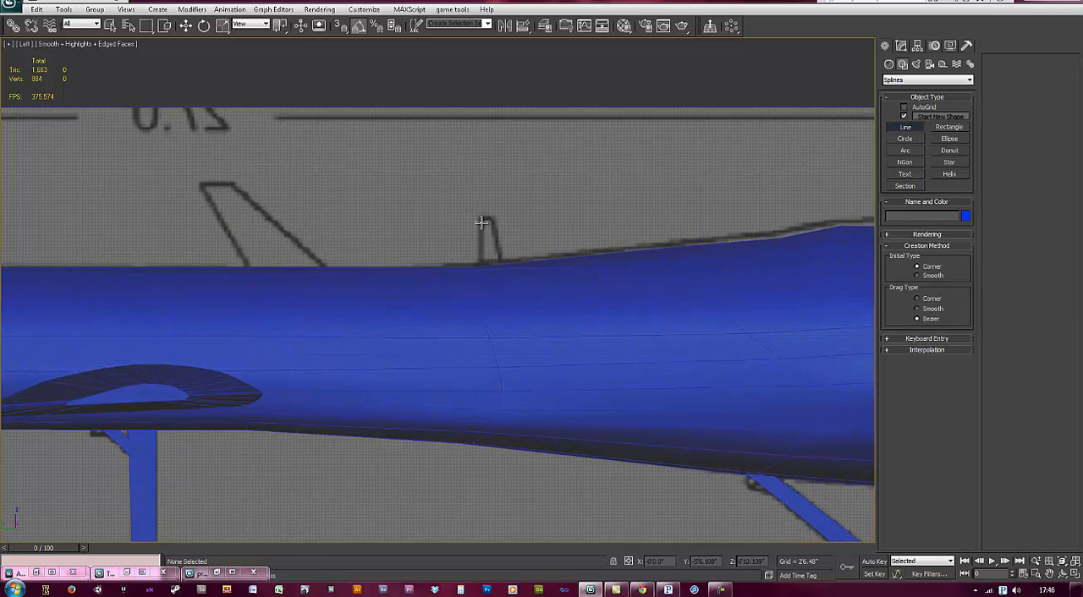
{"action": "left_click", "coordinate": [479, 277]}
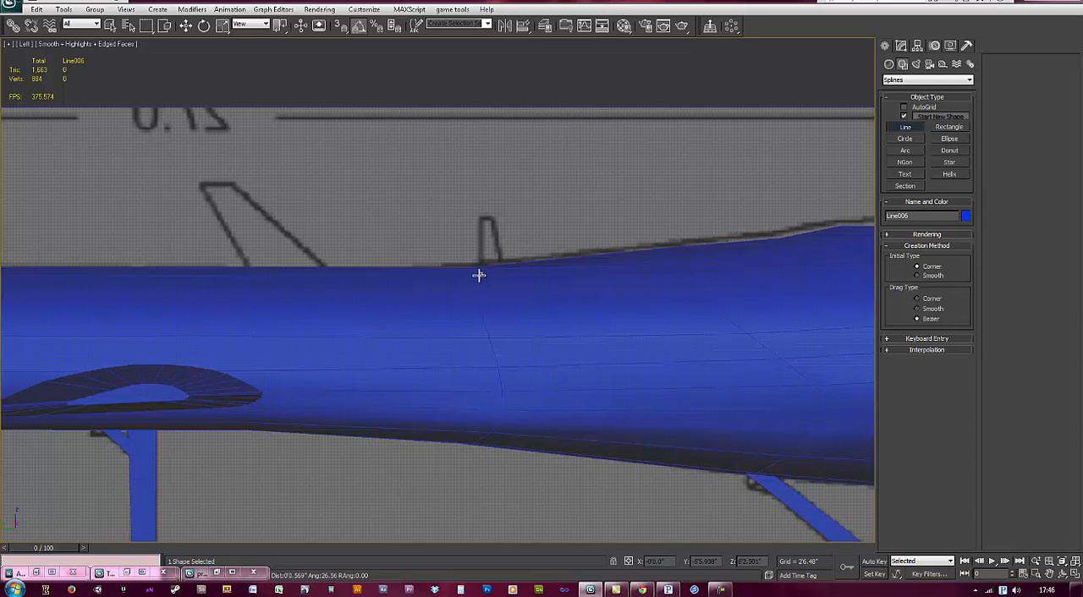
{"action": "left_click", "coordinate": [490, 217]}
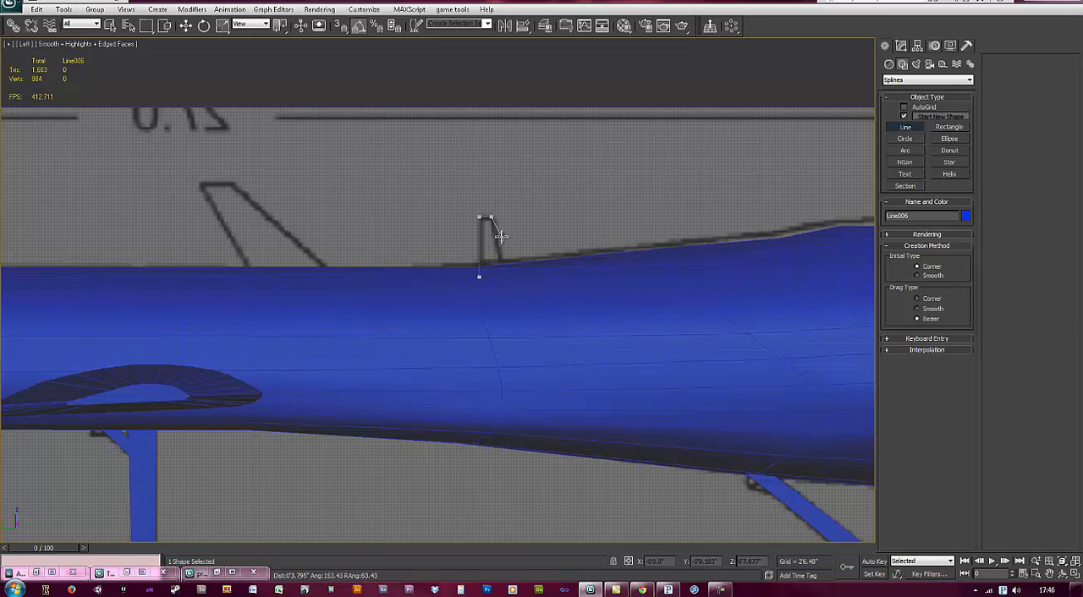
{"action": "left_click", "coordinate": [479, 278]}
{"action": "left_click", "coordinate": [522, 325]}
Step: Trace the large swept middle fin from the blueprint as a closed four-point line, with its base inside the body
{"action": "middle_click_drag", "start_coordinate": [389, 282], "coordinate": [378, 218]}
{"action": "left_click", "coordinate": [377, 218]}
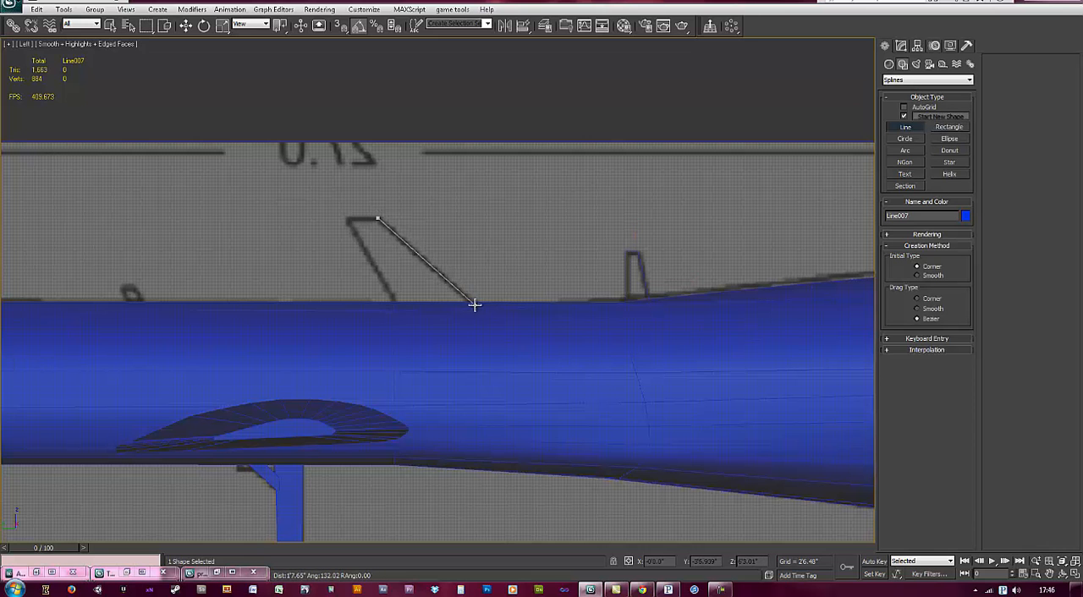
{"action": "left_click", "coordinate": [382, 219]}
{"action": "left_click", "coordinate": [488, 318]}
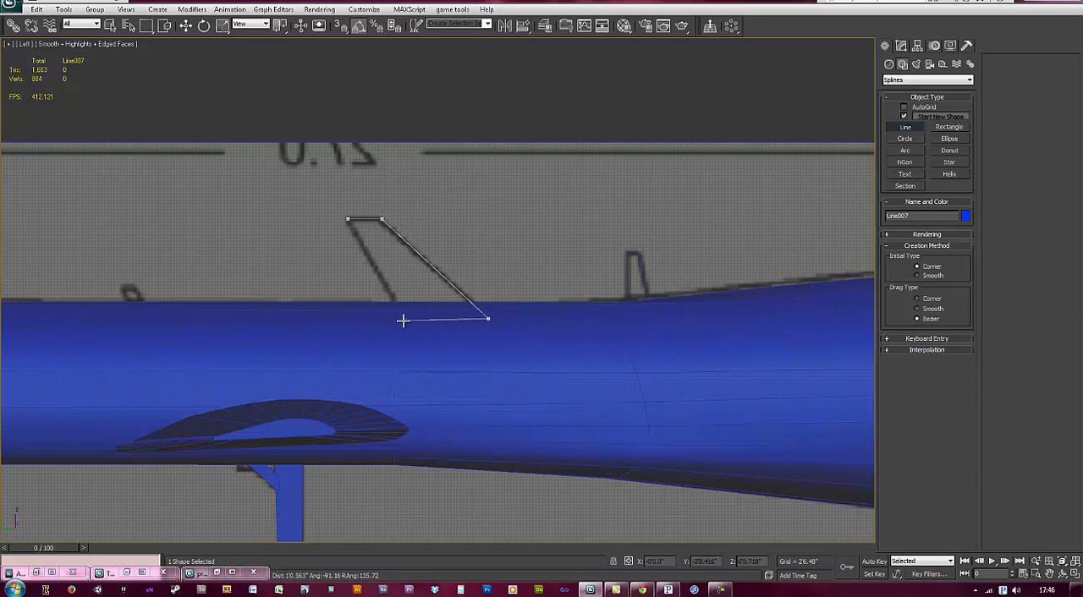
{"action": "left_click", "coordinate": [348, 220]}
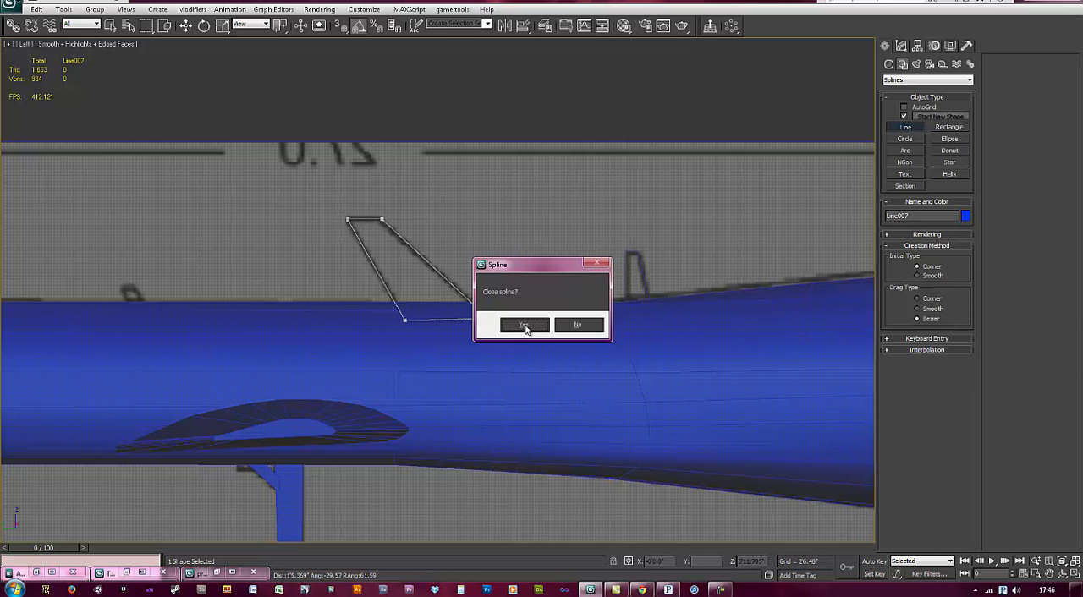
{"action": "left_click", "coordinate": [524, 326]}
{"action": "scroll", "coordinate": [111, 273], "scroll_direction": "up", "scroll_amount": 5}
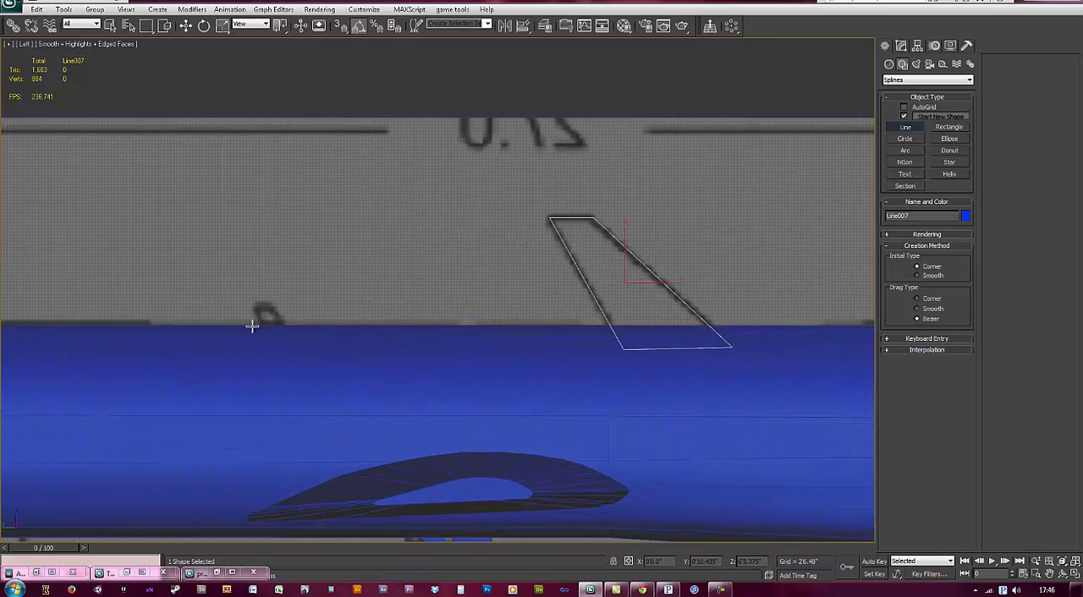
{"action": "left_click", "coordinate": [313, 291]}
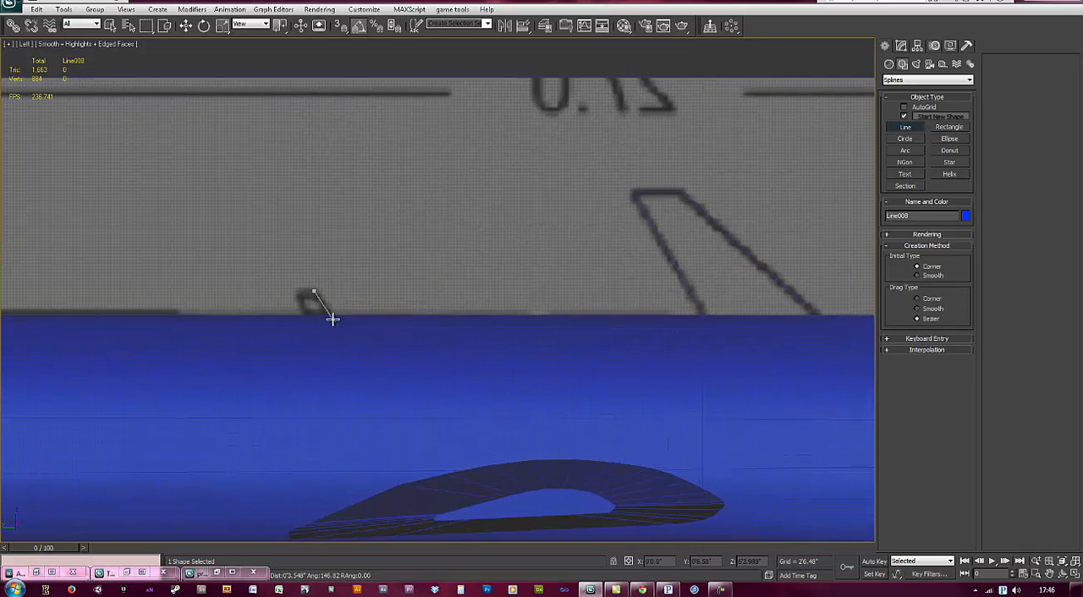
{"action": "left_click", "coordinate": [340, 330]}
{"action": "right_click", "coordinate": [317, 305]}
Step: Trace the small rear fin from the blueprint as a closed four-point line reaching slightly into the body
{"action": "left_click", "coordinate": [300, 292]}
{"action": "left_click", "coordinate": [315, 293]}
{"action": "left_click", "coordinate": [338, 323]}
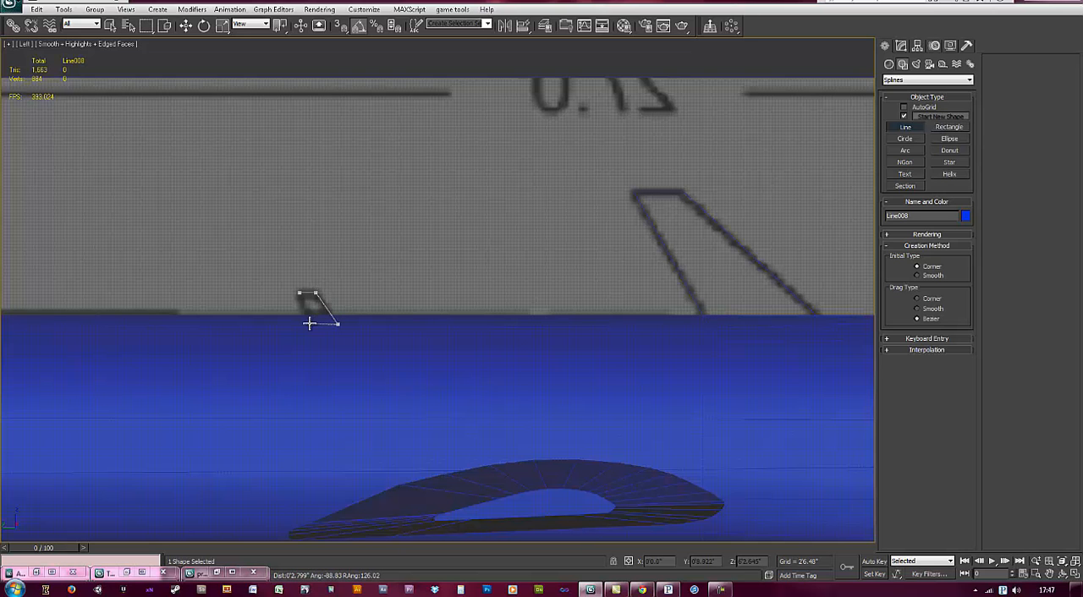
{"action": "left_click", "coordinate": [299, 293]}
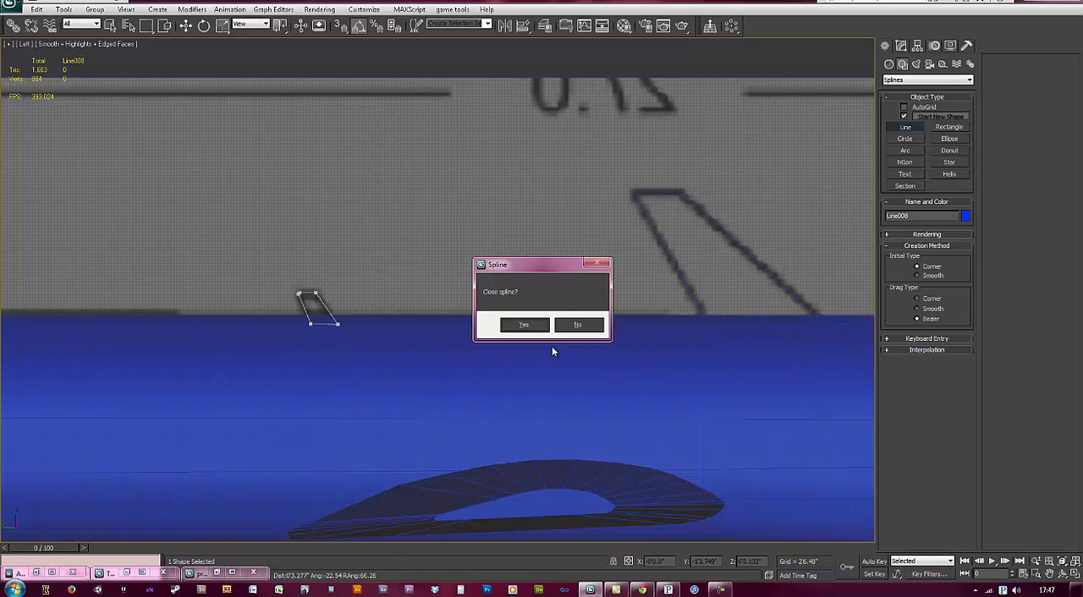
{"action": "left_click", "coordinate": [524, 326]}
Step: Select all three fin outlines and apply one shared Extrude modifier to them
{"action": "scroll", "coordinate": [322, 329], "scroll_direction": "up", "scroll_amount": 3}
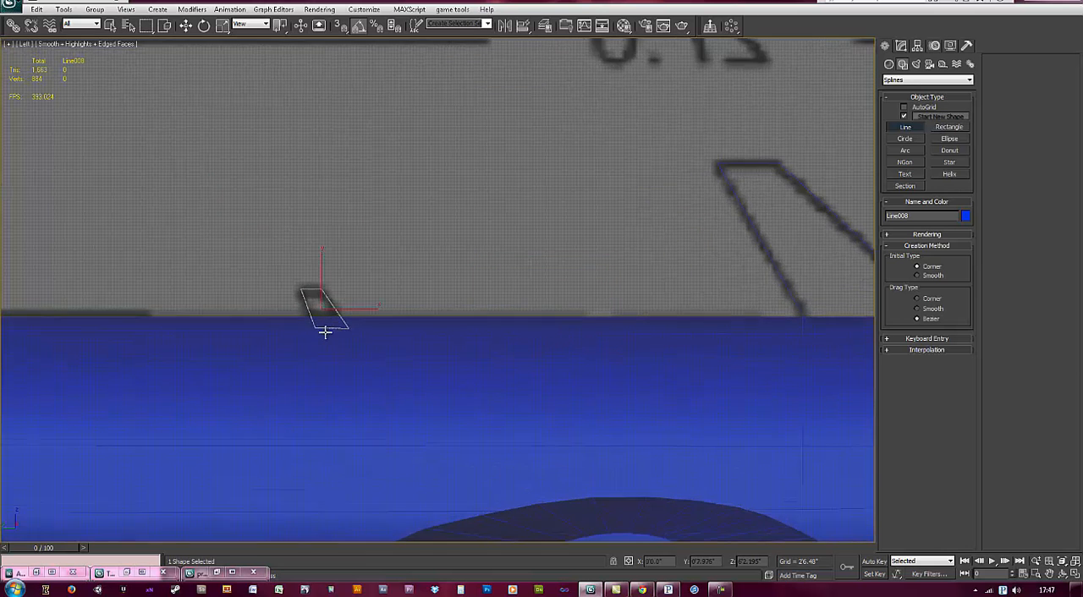
{"action": "scroll", "coordinate": [321, 325], "scroll_direction": "down", "scroll_amount": 4}
{"action": "key", "text": "r"}
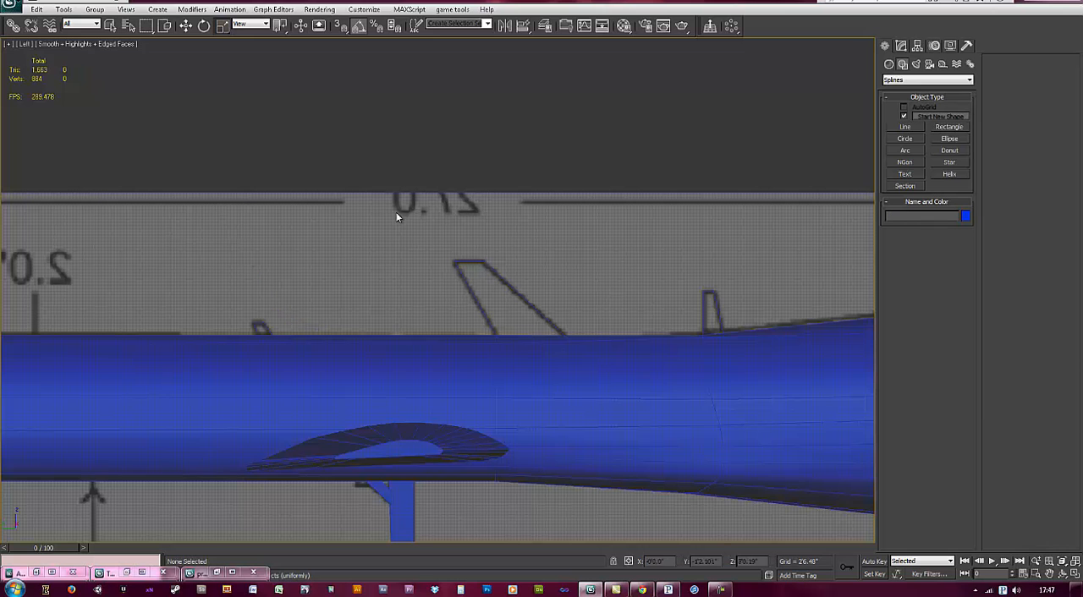
{"action": "key", "text": "w"}
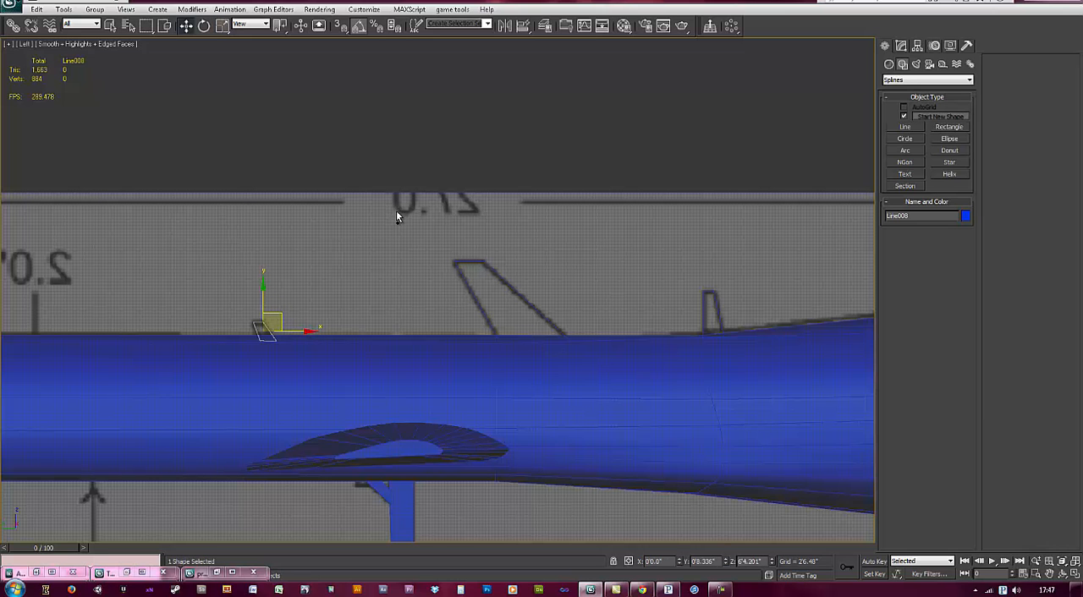
{"action": "left_click", "coordinate": [505, 284], "text": "ctrl"}
{"action": "left_click_drag", "start_coordinate": [677, 254], "coordinate": [736, 306], "text": "ctrl"}
{"action": "middle_click_drag", "start_coordinate": [736, 305], "coordinate": [650, 309]}
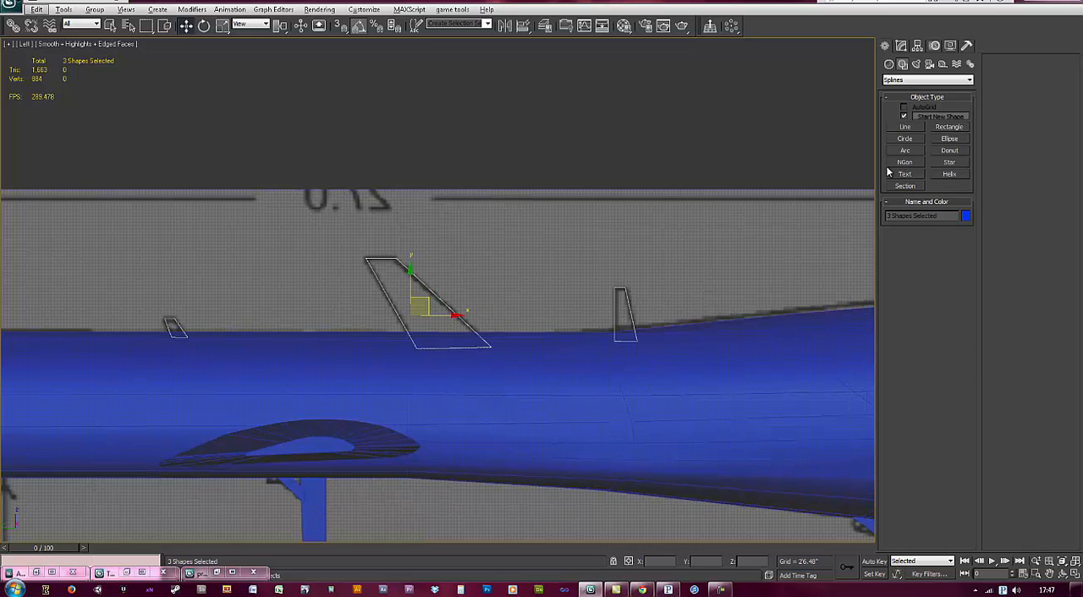
{"action": "left_click", "coordinate": [905, 45]}
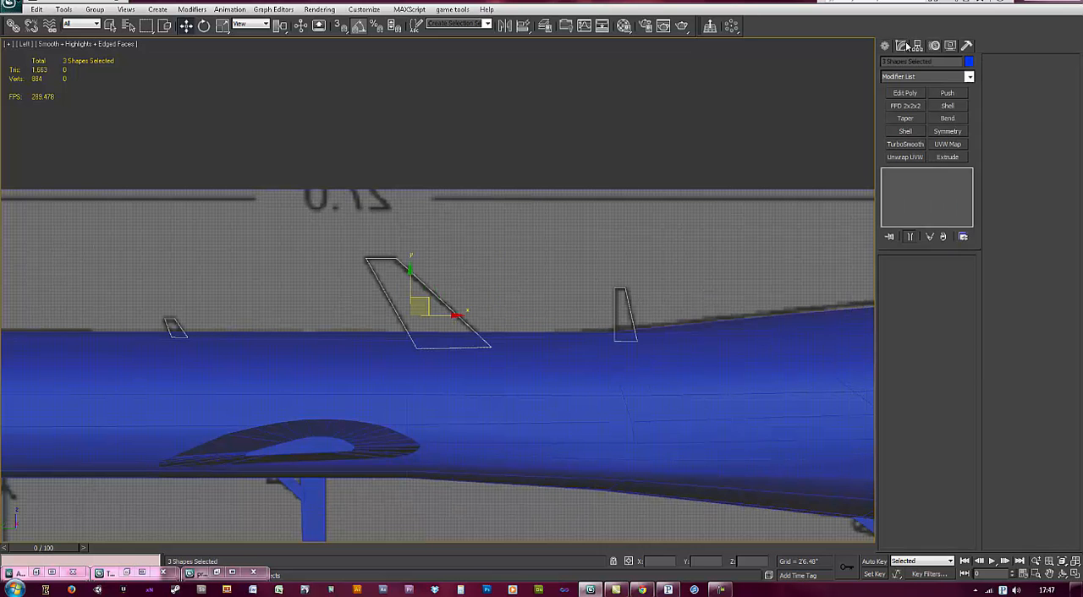
{"action": "left_click", "coordinate": [949, 157]}
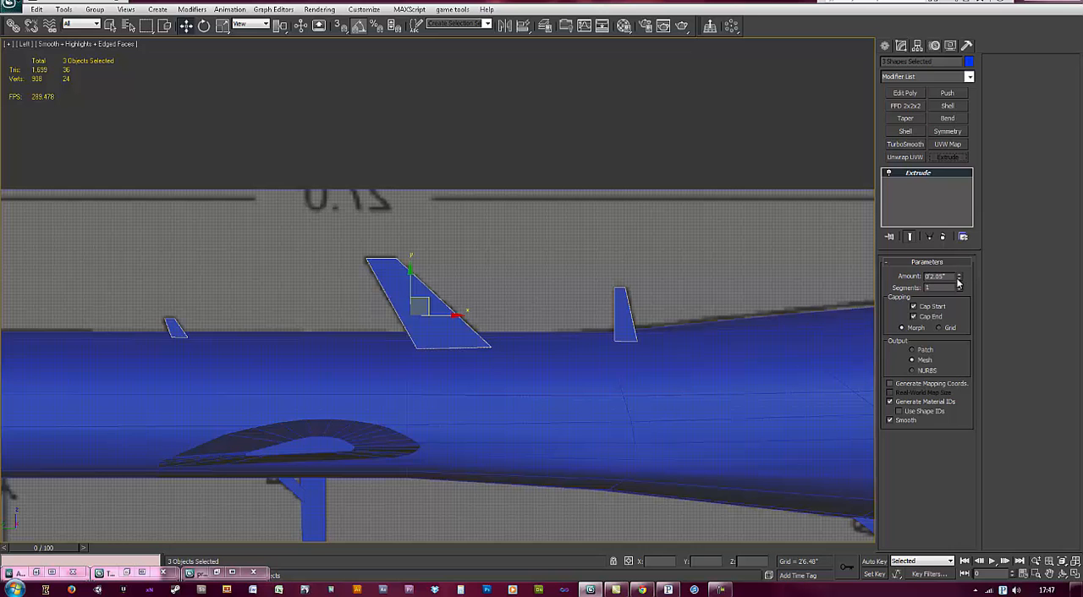
Step: Thin the three extruded fins to an amount of 0'1.1", judging their thickness from the top view
{"action": "type", "text": "26"}
{"action": "key", "text": "Return"}
{"action": "key", "text": "t"}
{"action": "scroll", "coordinate": [499, 250], "scroll_direction": "down", "scroll_amount": 2}
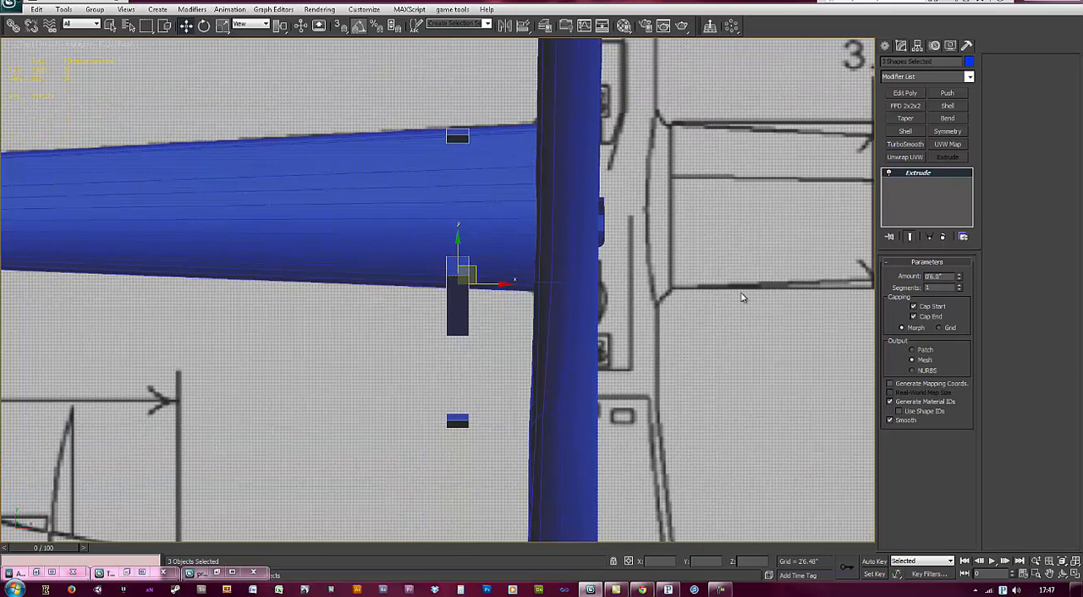
{"action": "left_click_drag", "start_coordinate": [960, 282], "coordinate": [969, 335]}
Step: Quick-align the three fins to the main body so that they sit on its centreline
{"action": "middle_click_drag", "start_coordinate": [611, 325], "coordinate": [440, 292]}
{"action": "scroll", "coordinate": [454, 256], "scroll_direction": "down", "scroll_amount": 3}
{"action": "left_click", "coordinate": [523, 28]}
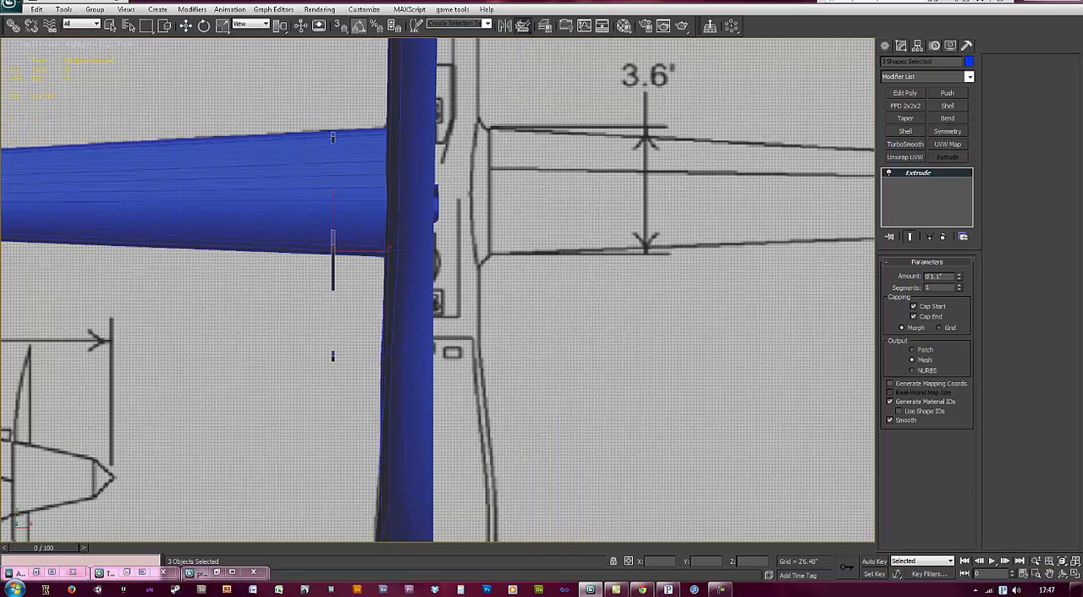
{"action": "left_click", "coordinate": [416, 317]}
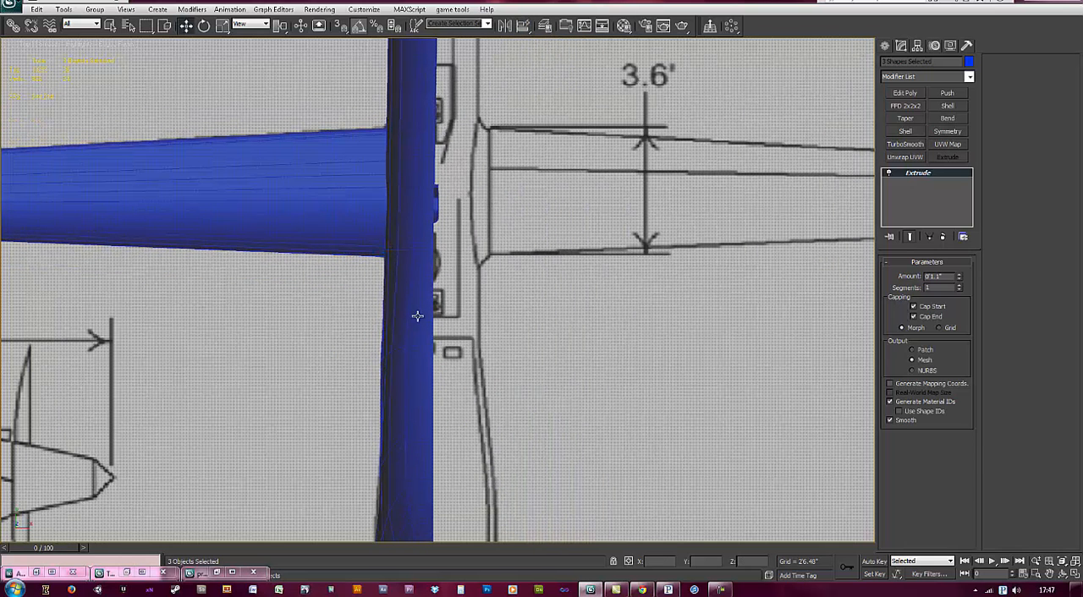
{"action": "left_click", "coordinate": [525, 26]}
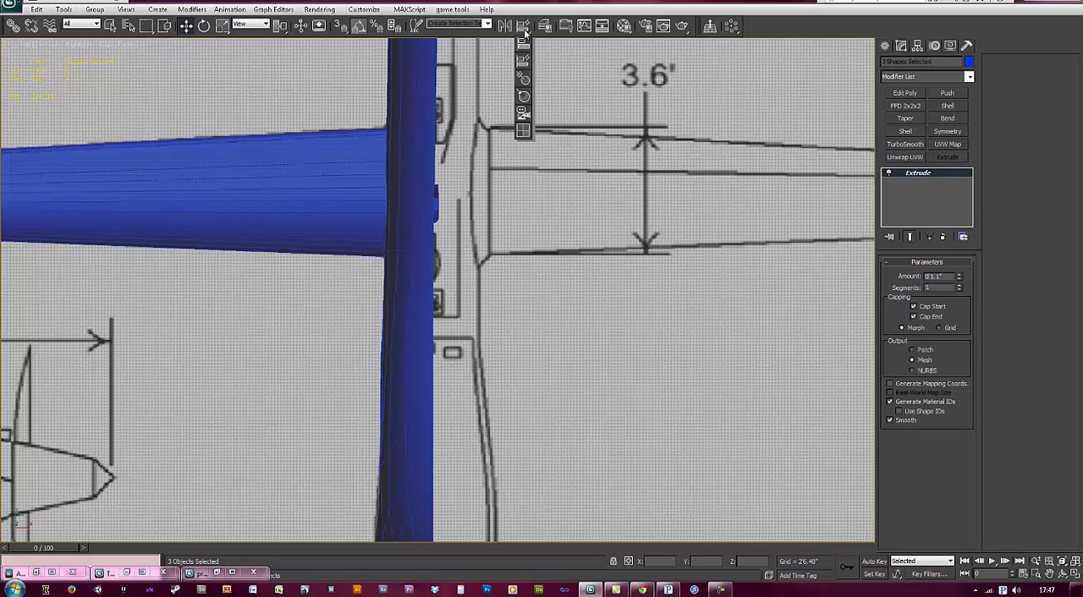
{"action": "left_click", "coordinate": [524, 33]}
{"action": "middle_click_drag", "start_coordinate": [432, 387], "coordinate": [416, 182]}
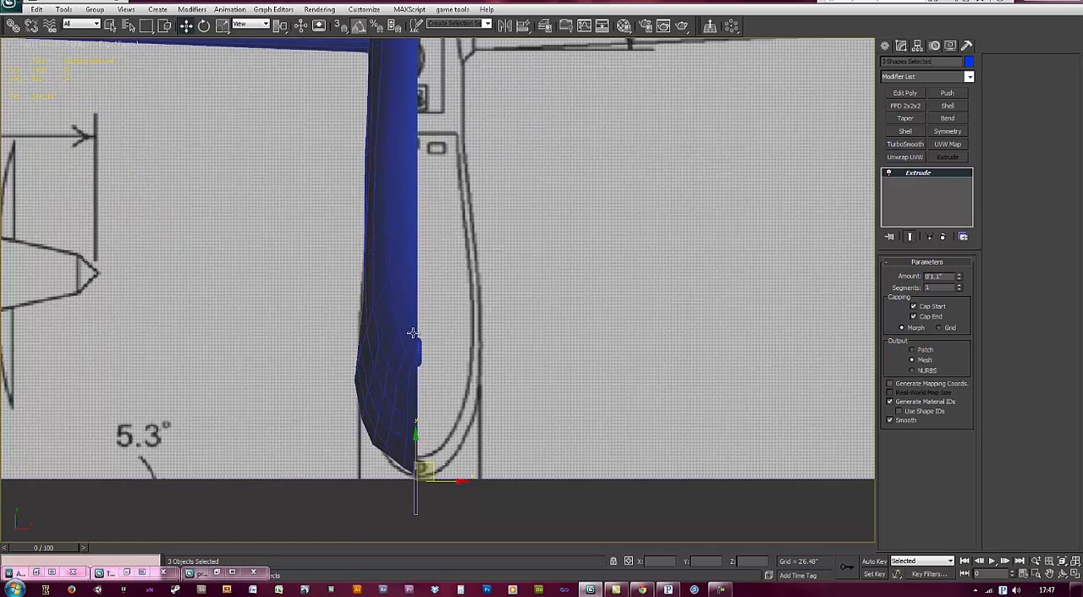
Step: Move the three fins together in the side view until the large fin matches its blueprint outline on the body
{"action": "key", "text": "l"}
{"action": "key", "text": "z"}
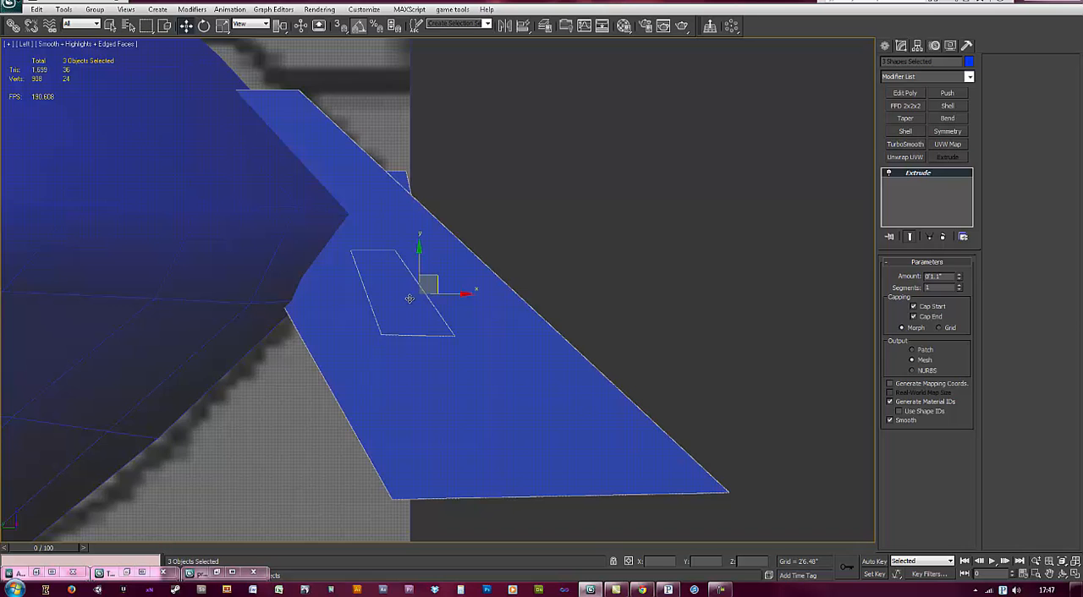
{"action": "scroll", "coordinate": [410, 299], "scroll_direction": "down", "scroll_amount": 10}
{"action": "left_click_drag", "start_coordinate": [587, 306], "coordinate": [186, 224]}
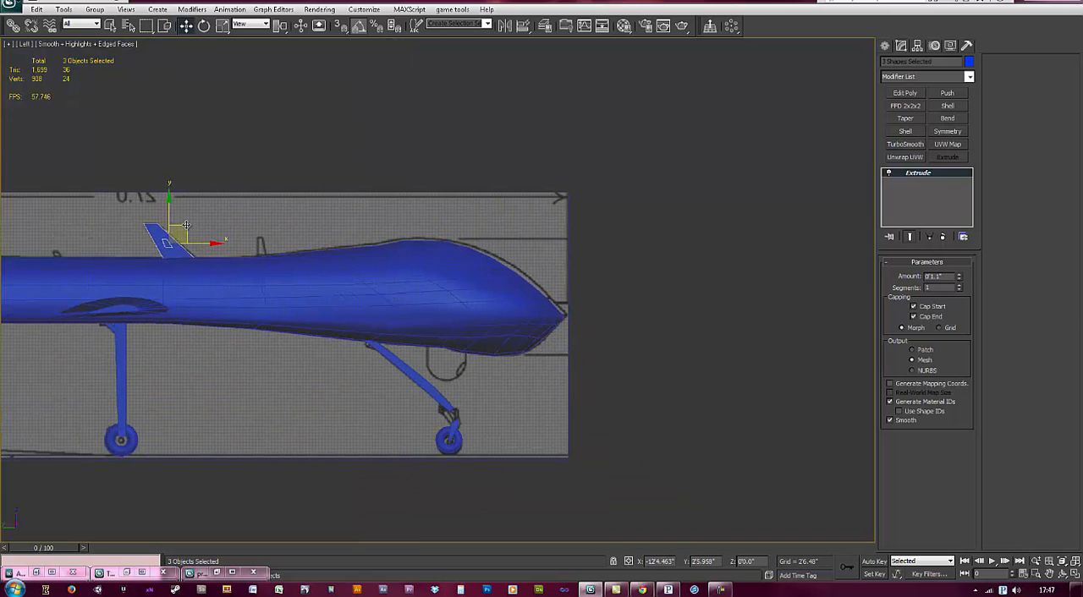
{"action": "middle_click_drag", "start_coordinate": [186, 267], "coordinate": [312, 276]}
{"action": "key", "text": "z"}
{"action": "scroll", "coordinate": [446, 285], "scroll_direction": "down", "scroll_amount": 5}
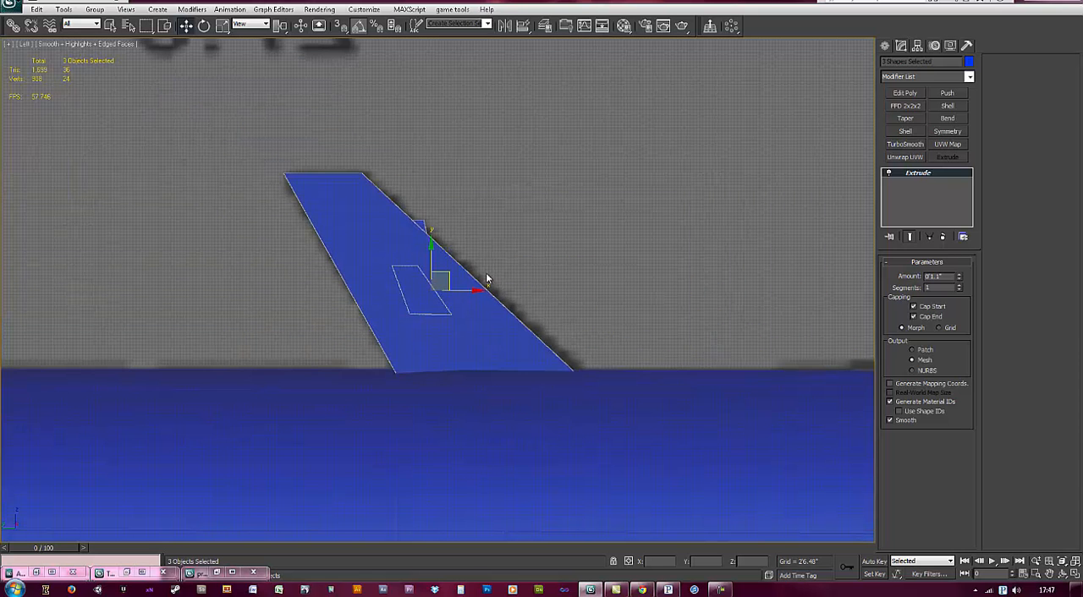
{"action": "left_click_drag", "start_coordinate": [552, 351], "coordinate": [542, 358], "text": "alt"}
Step: Move the small front fin and the small rear fin individually onto their blueprint outlines along the body's top
{"action": "middle_click_drag", "start_coordinate": [555, 343], "coordinate": [381, 335]}
{"action": "scroll", "coordinate": [322, 291], "scroll_direction": "down", "scroll_amount": 3}
{"action": "left_click_drag", "start_coordinate": [275, 269], "coordinate": [451, 248]}
{"action": "left_click", "coordinate": [640, 270]}
{"action": "key", "text": "i"}
{"action": "key", "text": "i"}
{"action": "key", "text": "i"}
{"action": "key", "text": "i"}
{"action": "key", "text": "i"}
{"action": "key", "text": "i"}
{"action": "key", "text": "i"}
{"action": "key", "text": "i"}
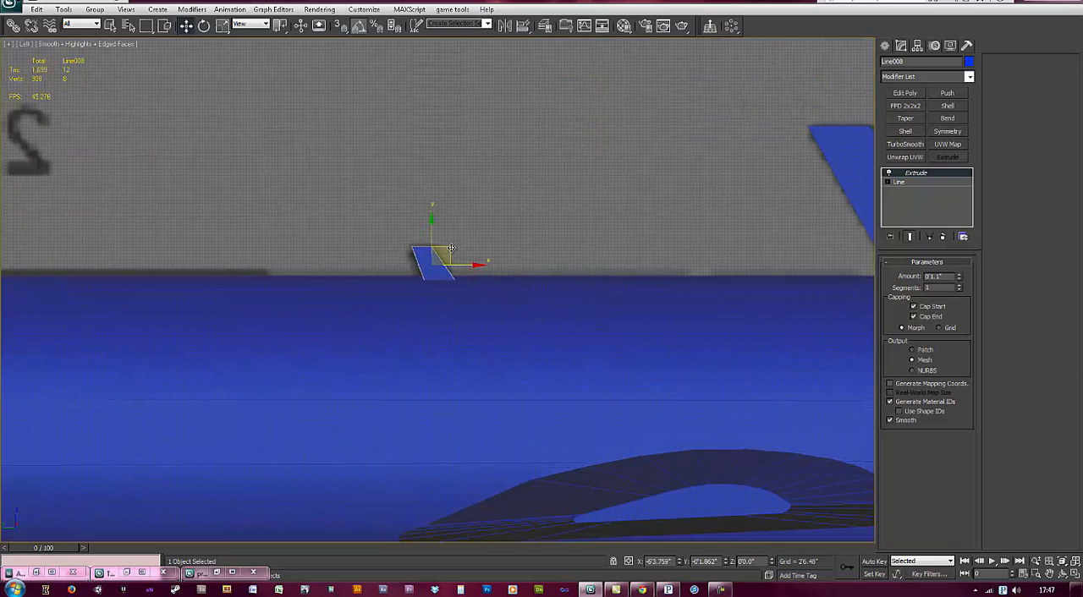
Step: Deselect everything and examine the whole aircraft with its three top fins from an angled view
{"action": "left_click", "coordinate": [505, 215]}
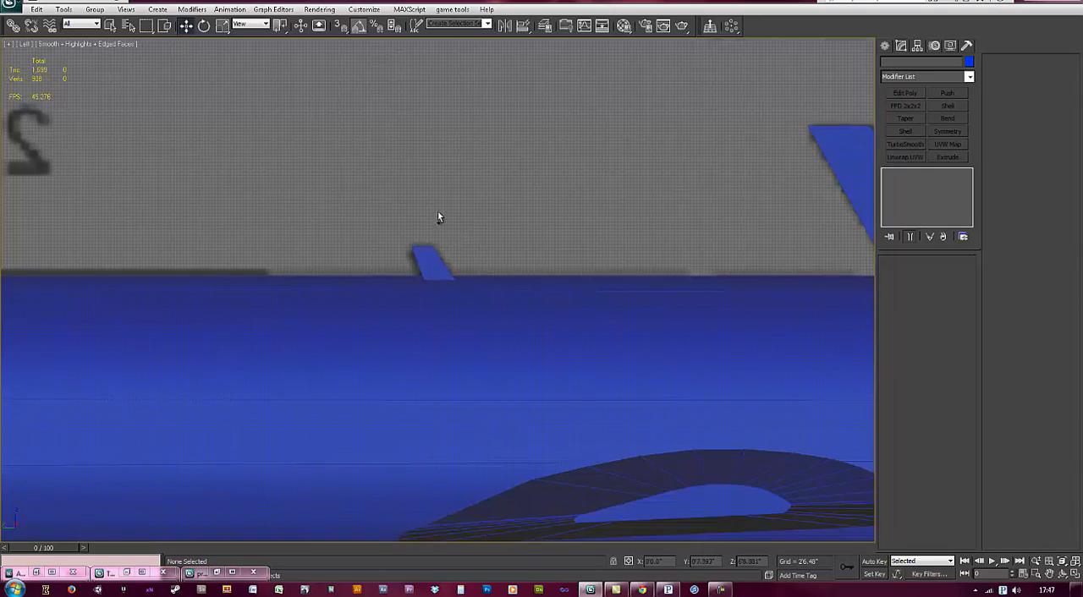
{"action": "scroll", "coordinate": [581, 285], "scroll_direction": "down", "scroll_amount": 5}
{"action": "middle_click_drag", "start_coordinate": [581, 285], "coordinate": [606, 252], "text": "alt"}
{"action": "scroll", "coordinate": [453, 278], "scroll_direction": "down", "scroll_amount": 1}
{"action": "middle_click_drag", "start_coordinate": [498, 403], "coordinate": [542, 320]}
{"action": "scroll", "coordinate": [538, 314], "scroll_direction": "down", "scroll_amount": 3}
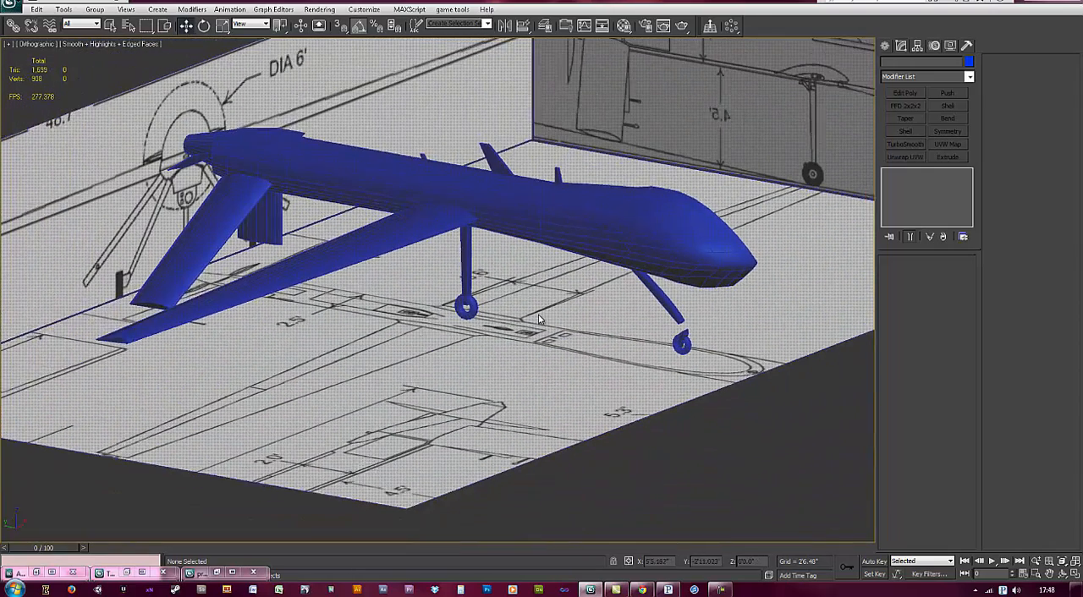